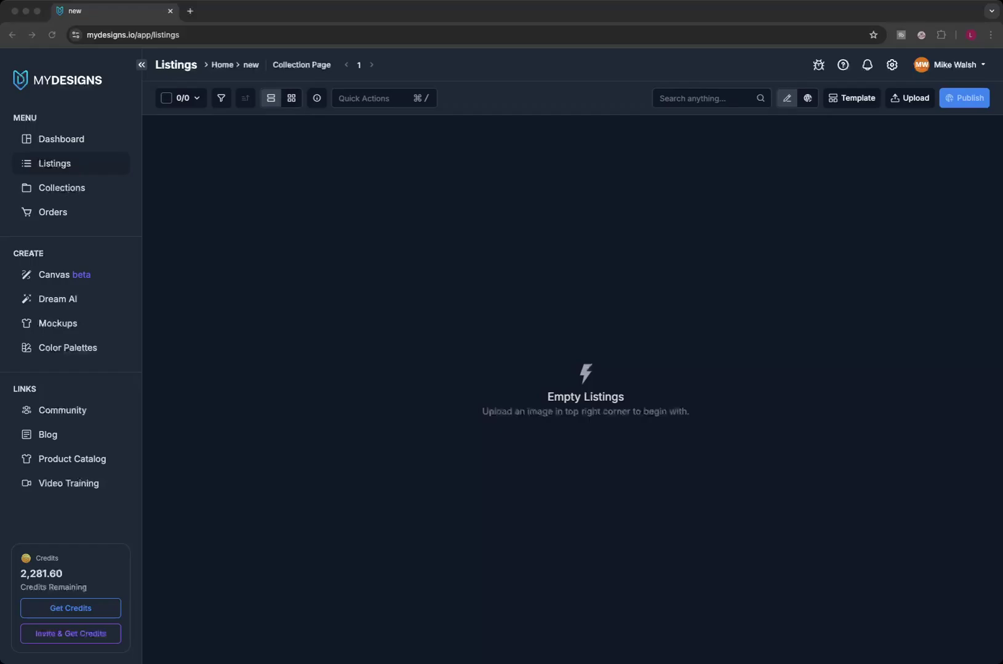
# Step: Create a folder named "Feb 20" with the default template in the Home collection and open it
pyautogui.click(62, 187)
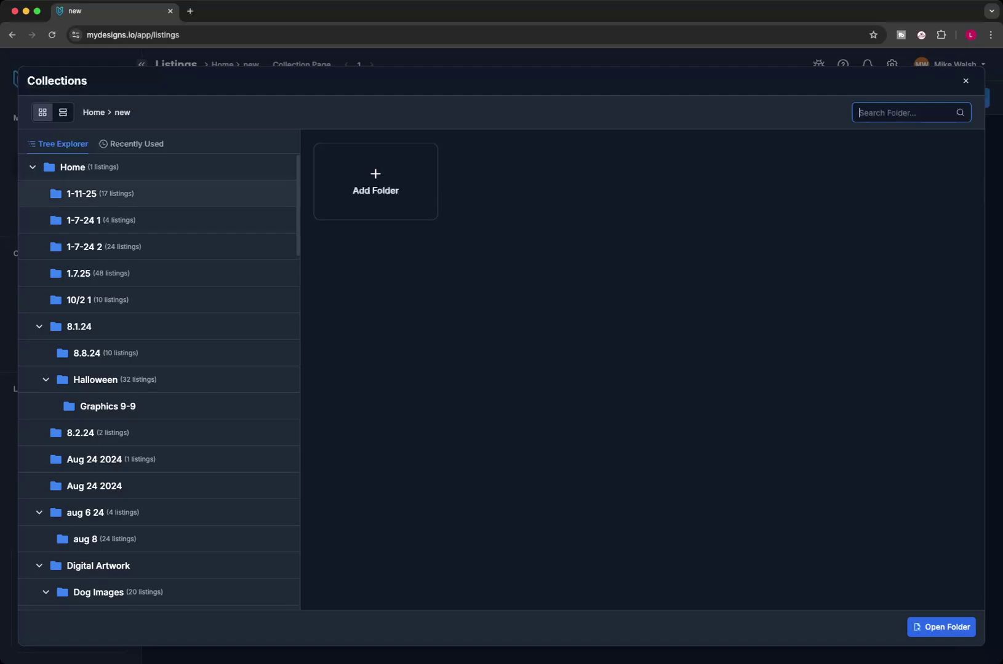
pyautogui.click(73, 167)
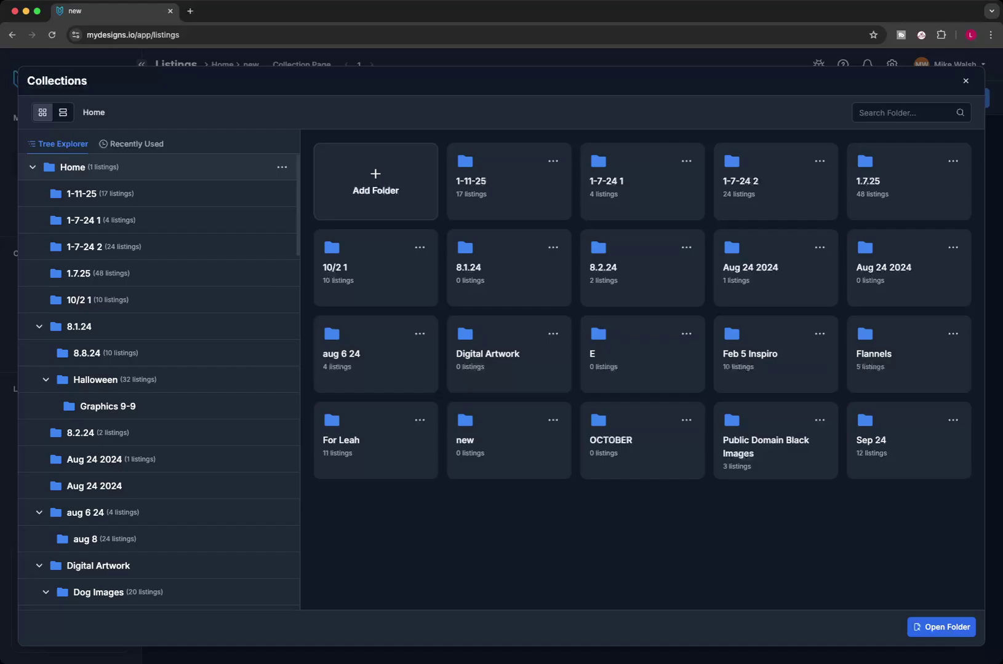
pyautogui.click(376, 182)
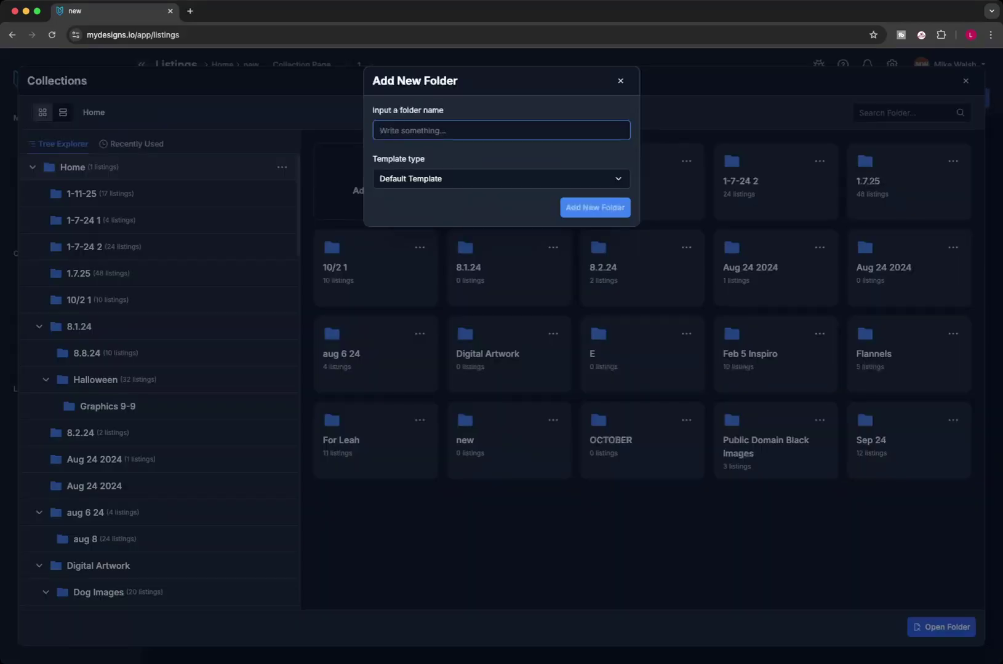
pyautogui.write('Feb 20')
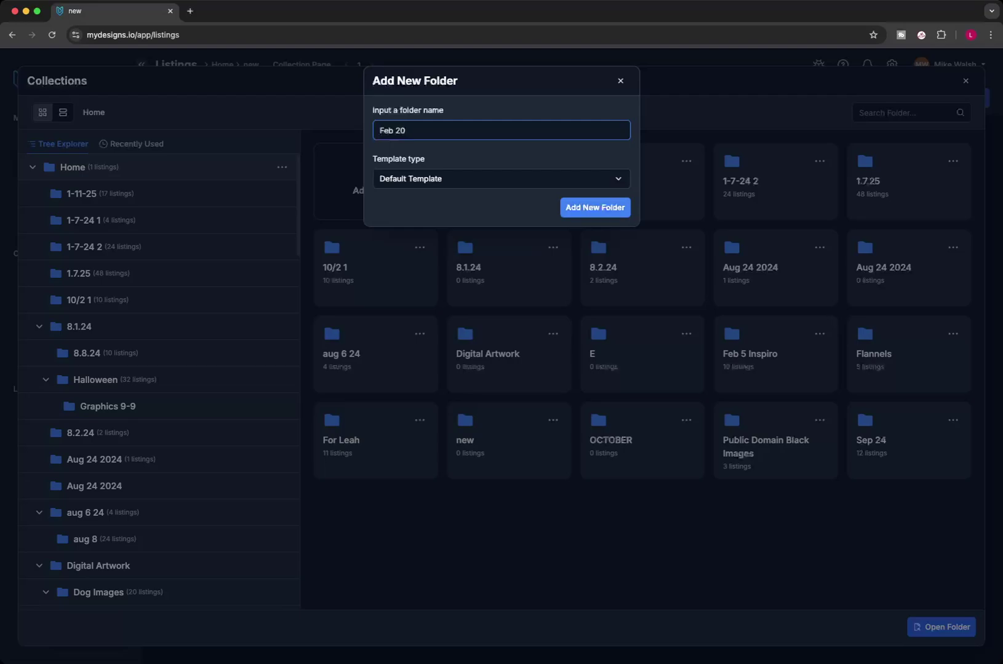
pyautogui.click(595, 208)
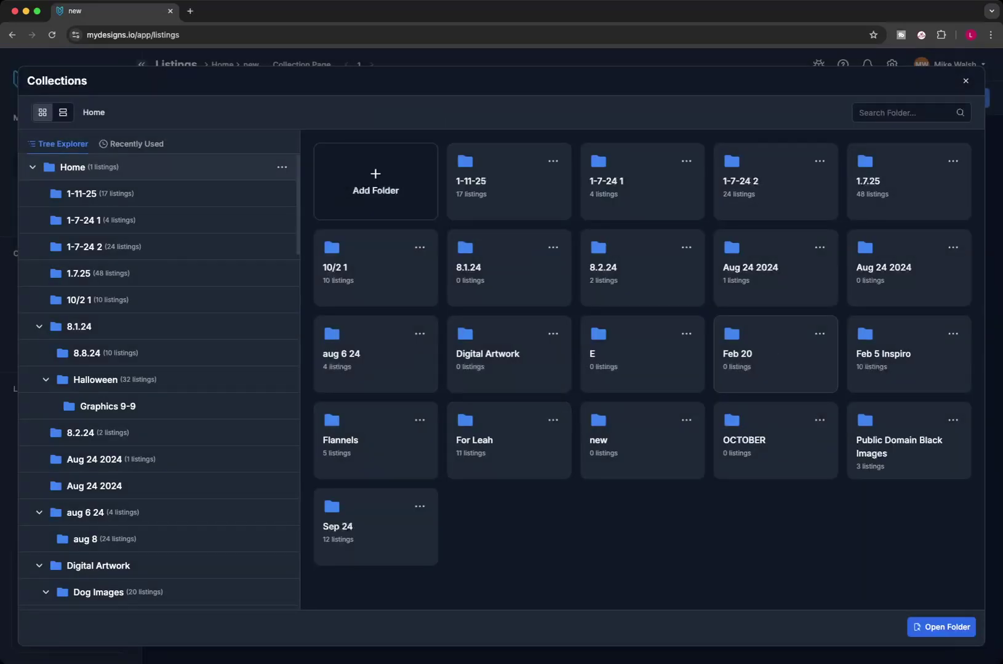
pyautogui.doubleClick(775, 353)
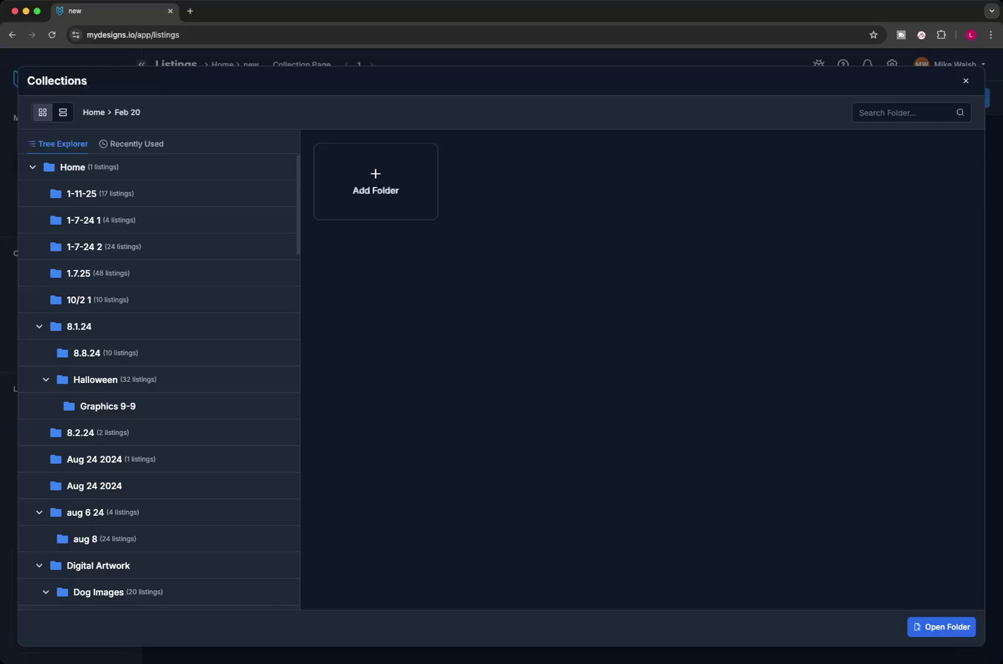
pyautogui.click(941, 627)
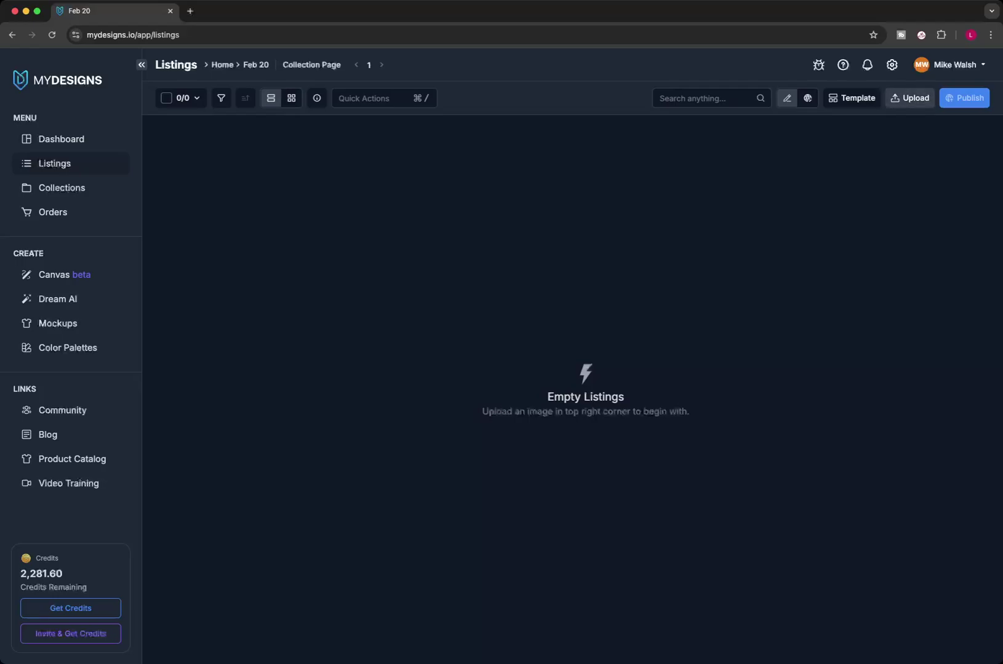
# Step: Upload the designs "3375- File .png" and "1-01.png" as main files into the Feb 20 folder
pyautogui.click(910, 98)
pyautogui.click(824, 120)
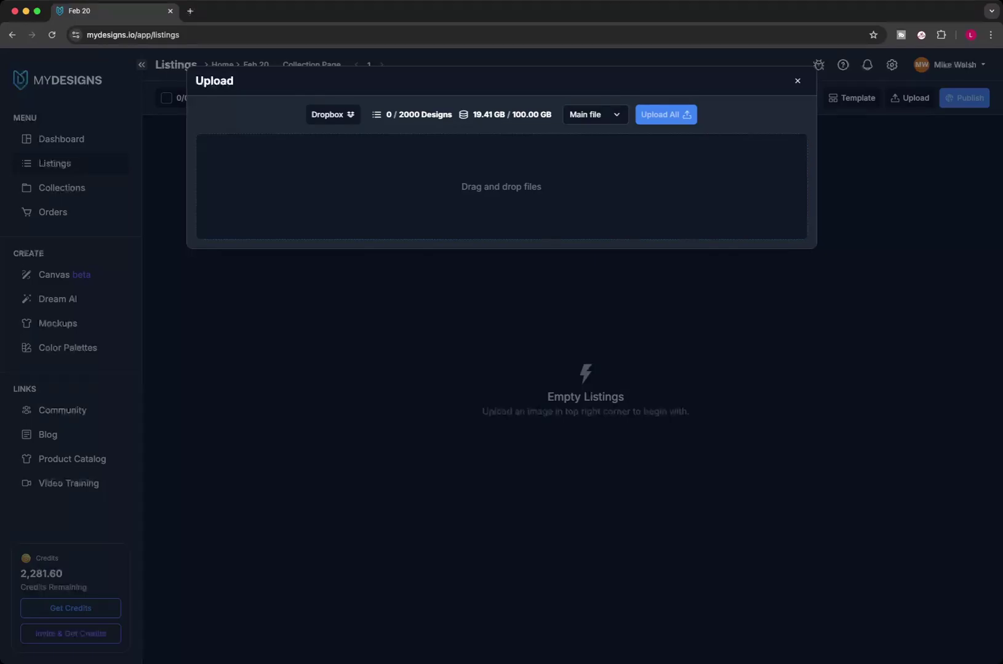
pyautogui.press('super+Tab')
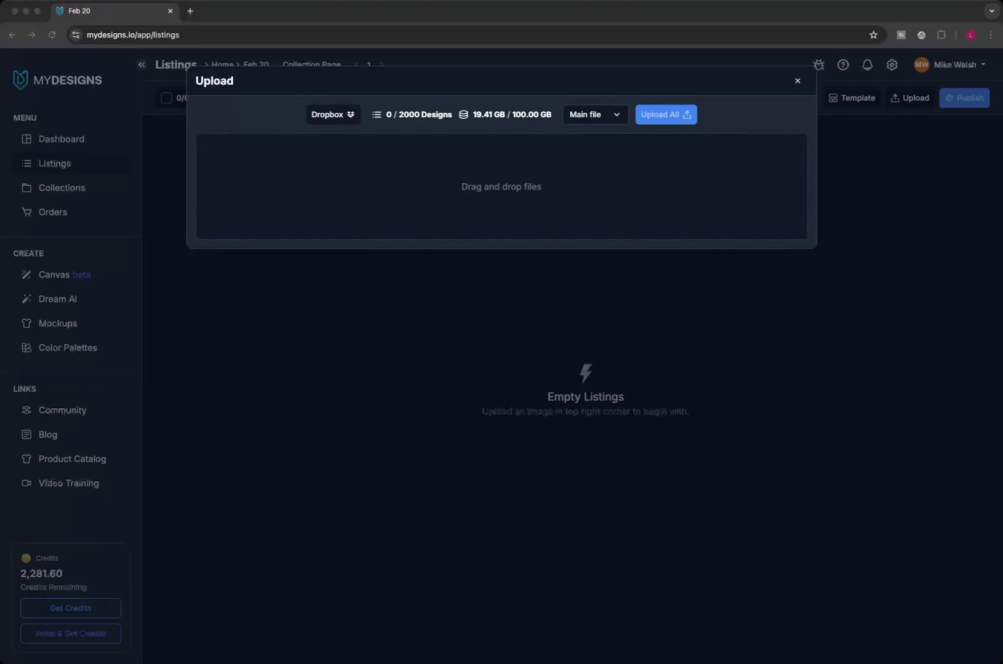
pyautogui.moveTo(501, 185); pyautogui.dragTo(501, 187)
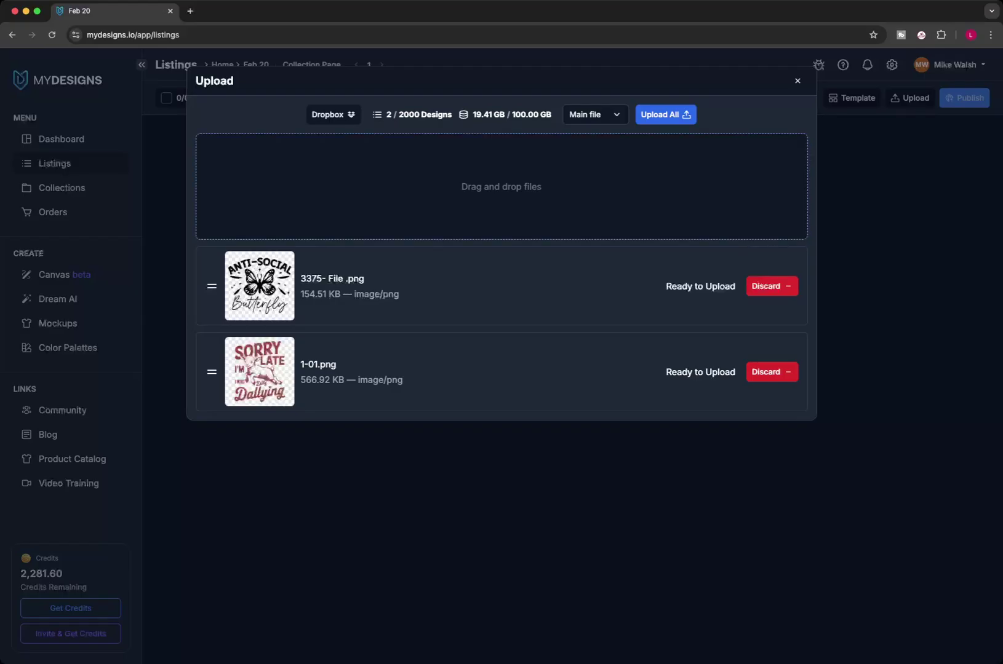
pyautogui.click(665, 115)
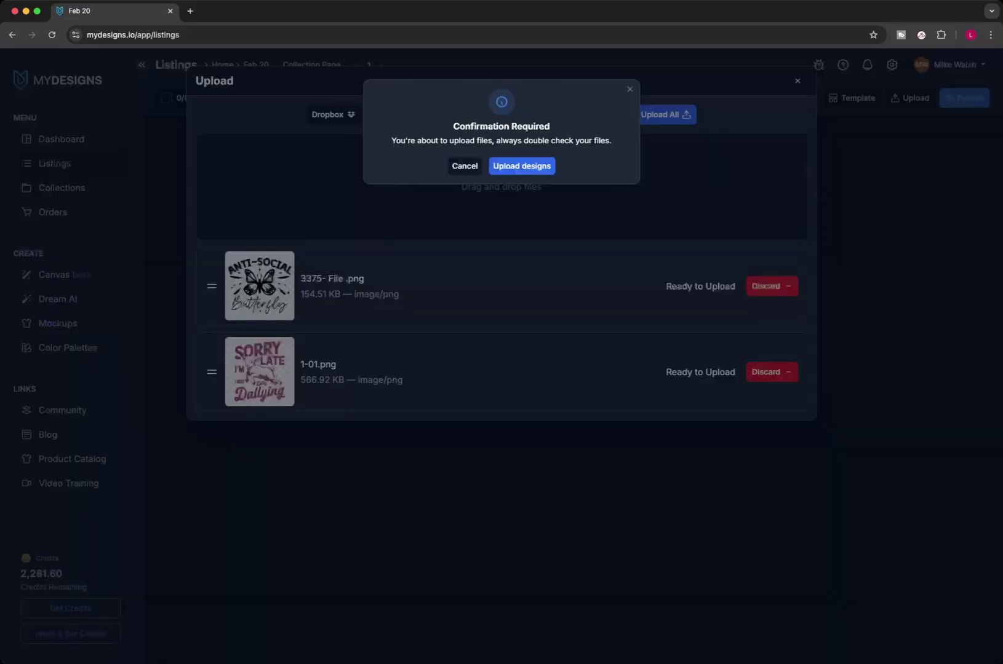
pyautogui.press('Return')
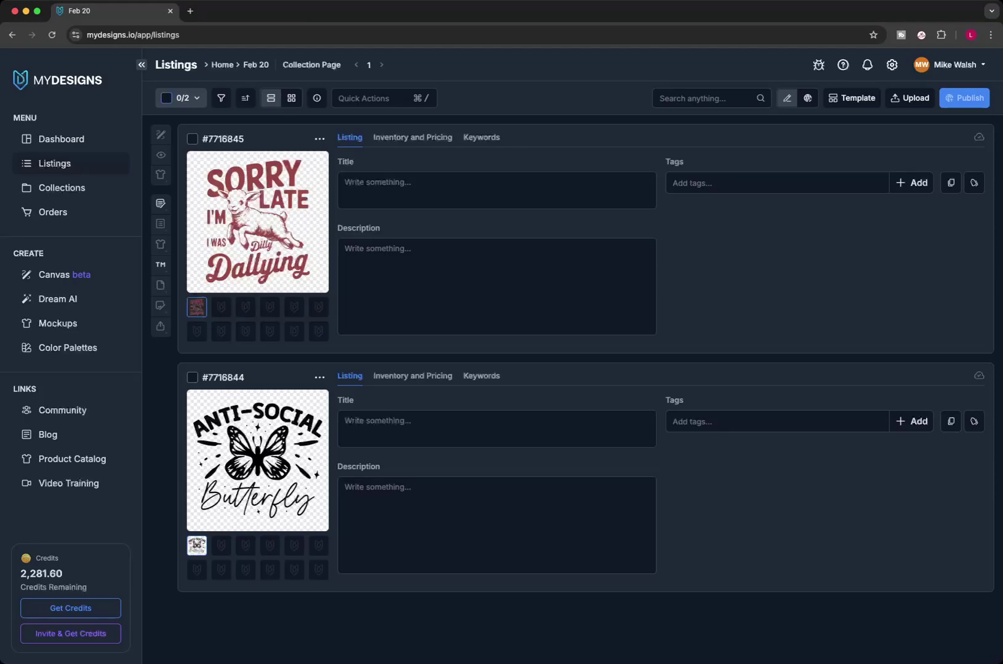
# Step: Select both uploaded listings and open them in Canvas with the product templates shown
pyautogui.click(166, 98)
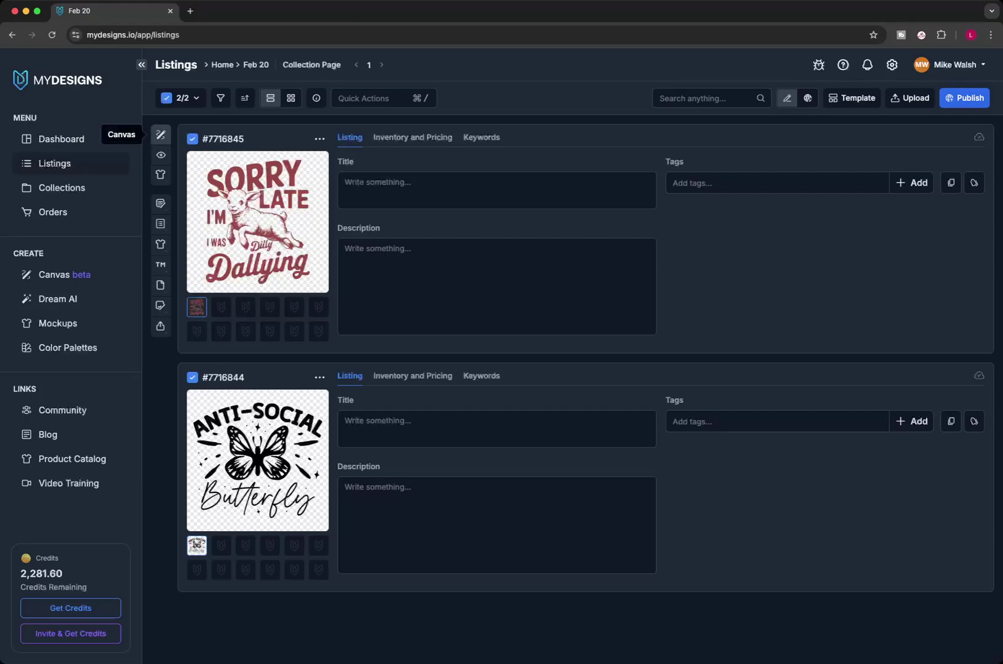
pyautogui.click(161, 134)
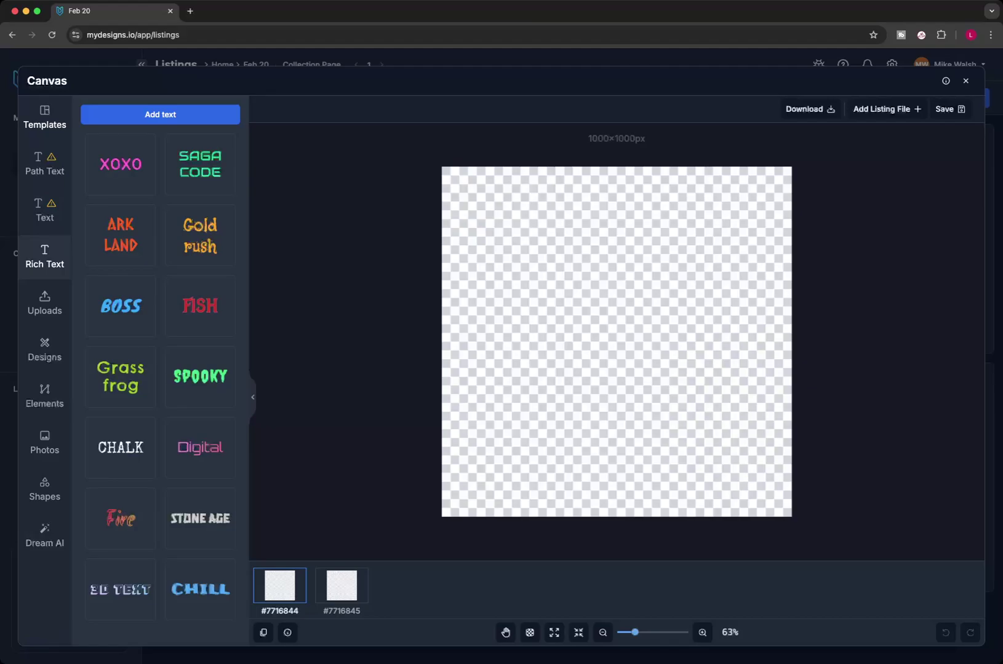
pyautogui.click(45, 117)
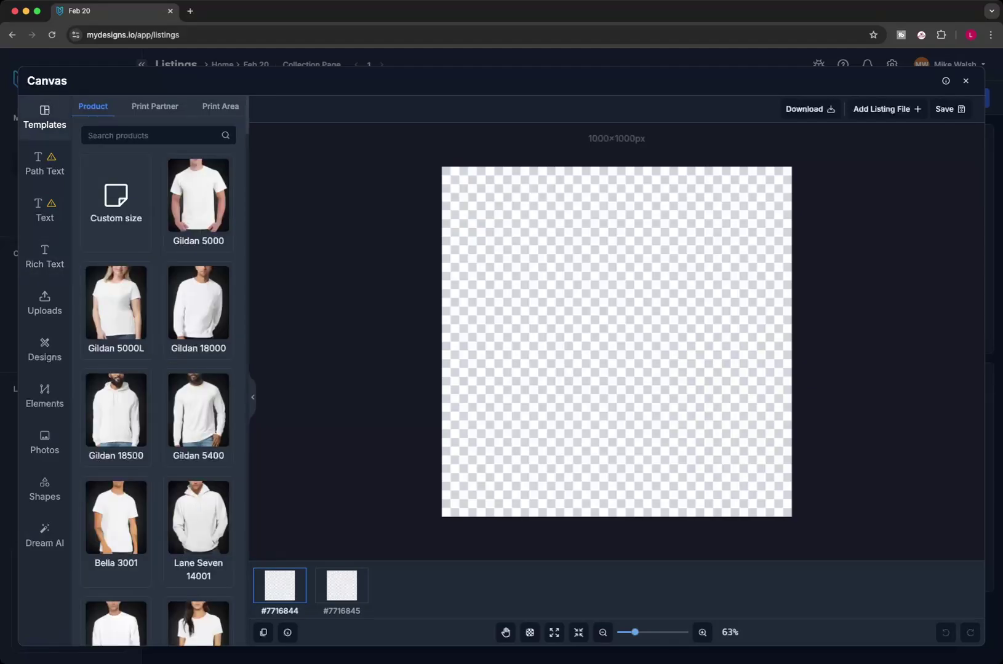
# Step: Find the Comfort Colors 1717 template and apply its SwiftPOD front print area of 4200 × 4800 px
pyautogui.scroll(-5, 116, 363)
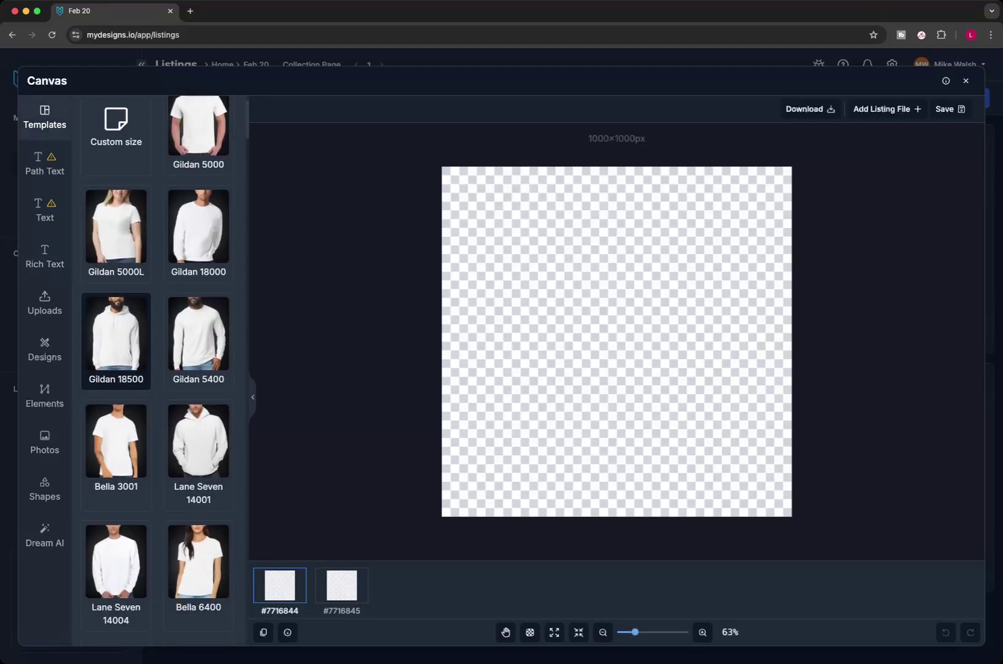
pyautogui.scroll(-7, 115, 363)
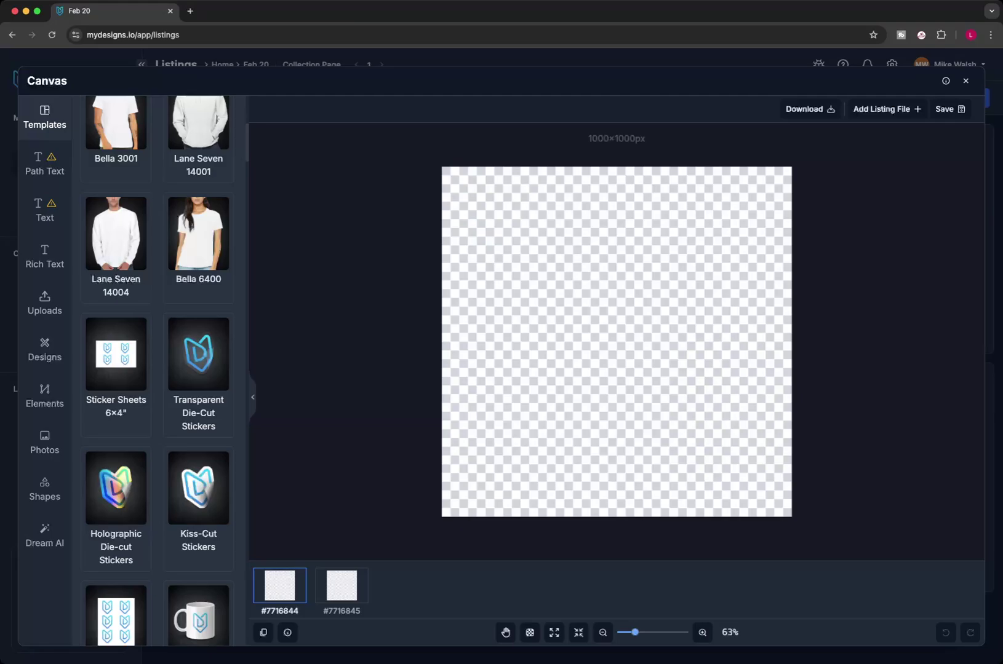
pyautogui.scroll(-8, 157, 372)
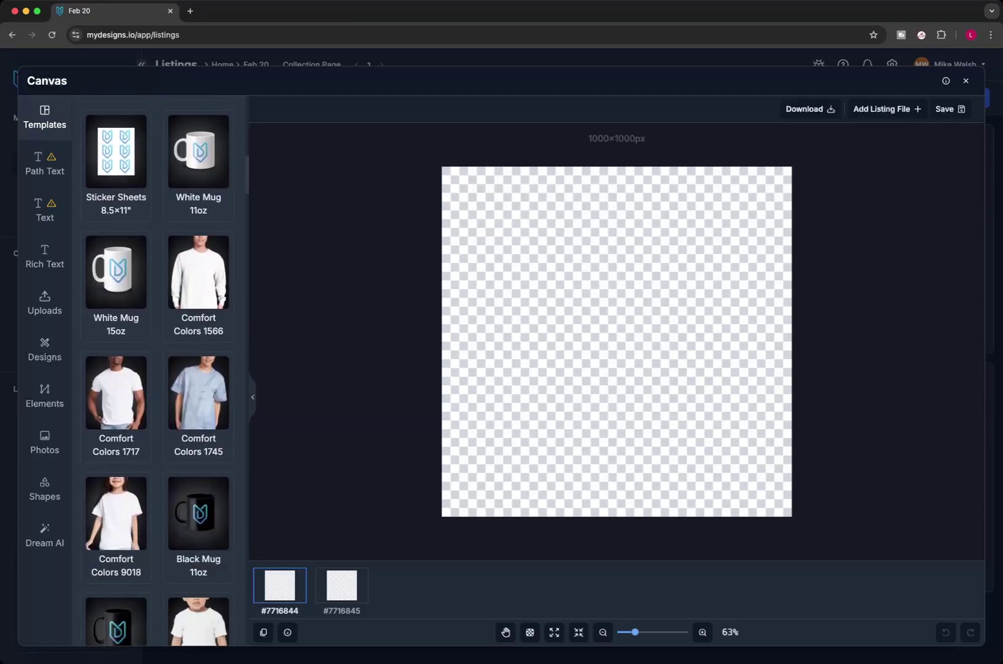
pyautogui.scroll(-12, 157, 372)
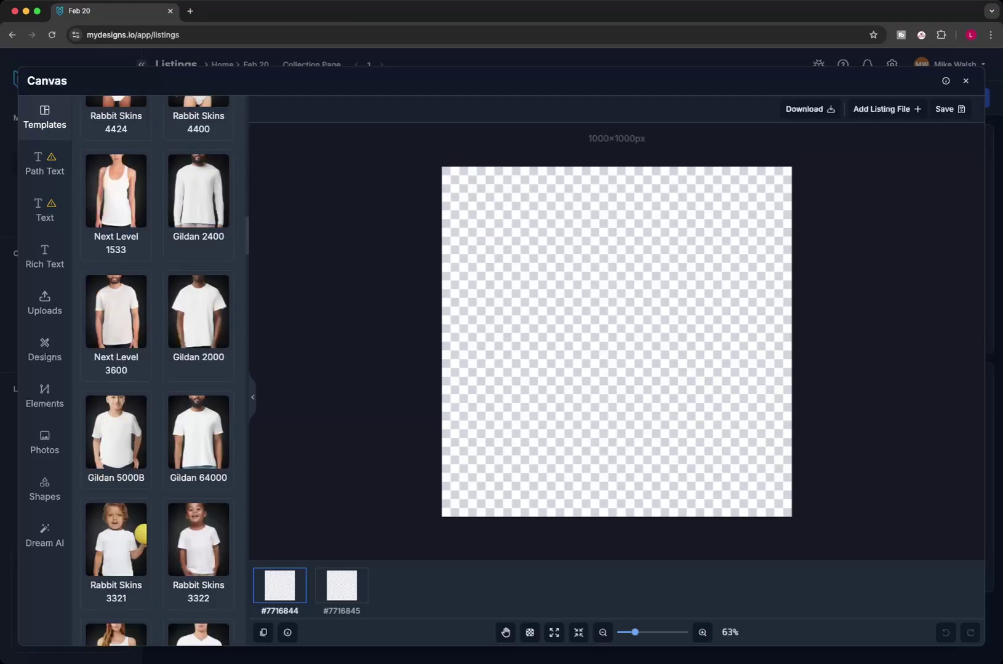
pyautogui.scroll(20, 157, 372)
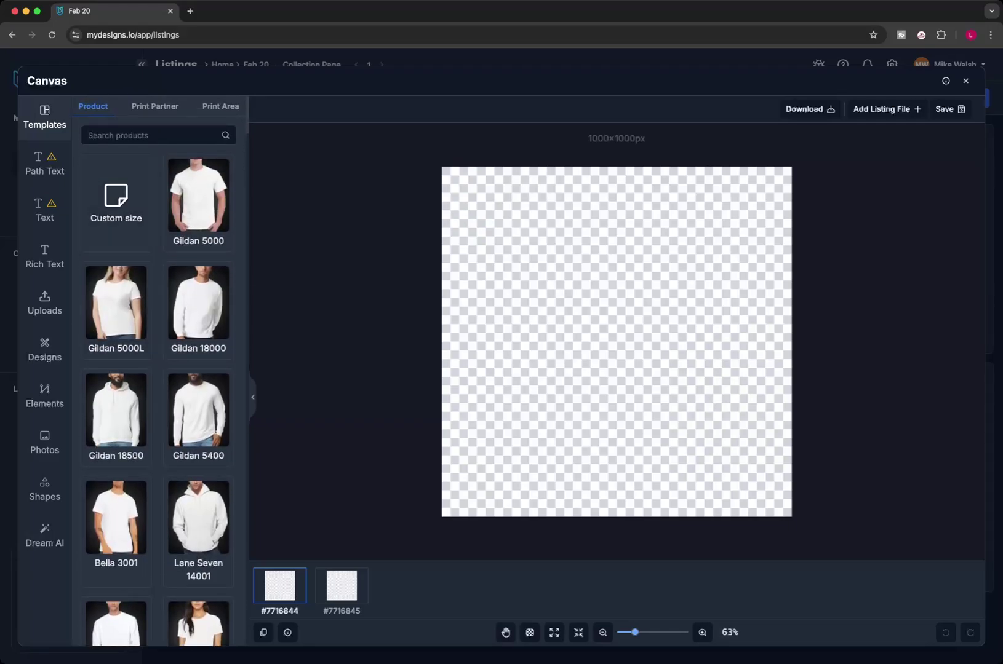
pyautogui.click(151, 135)
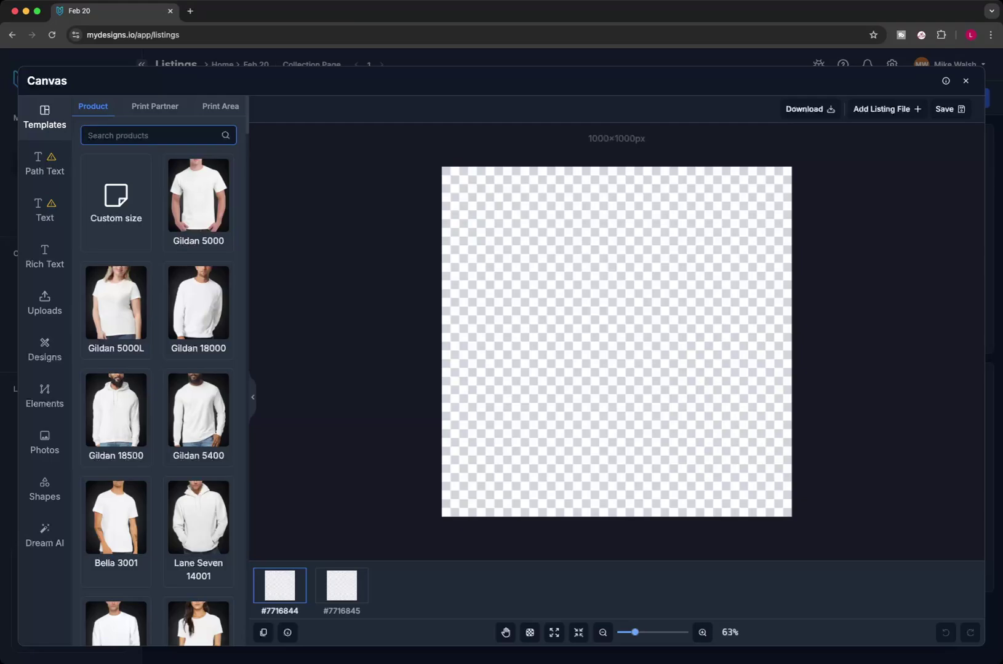
pyautogui.write('1717')
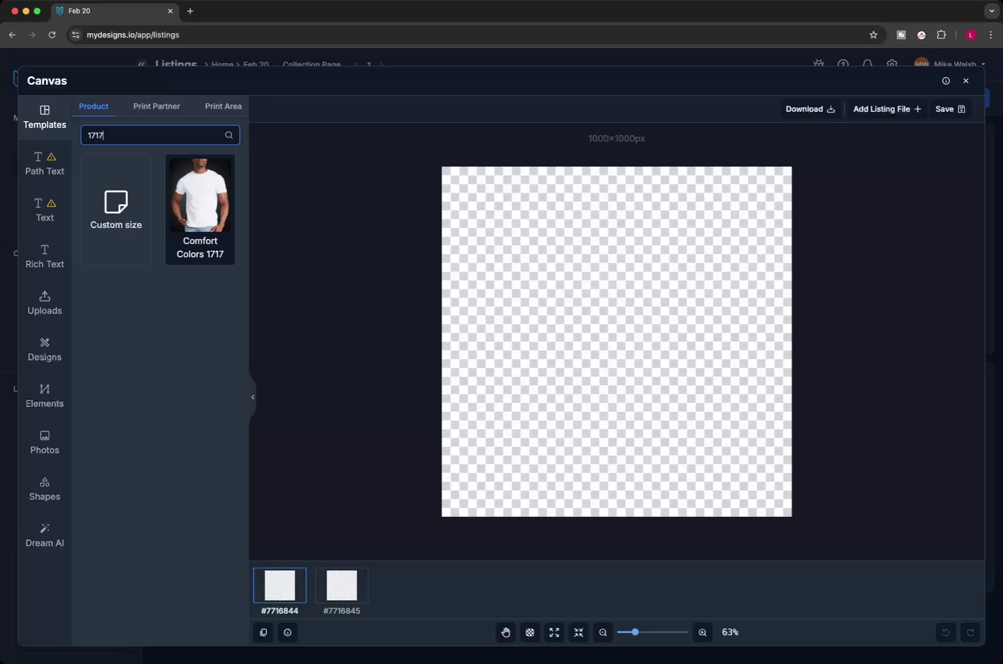
pyautogui.click(200, 209)
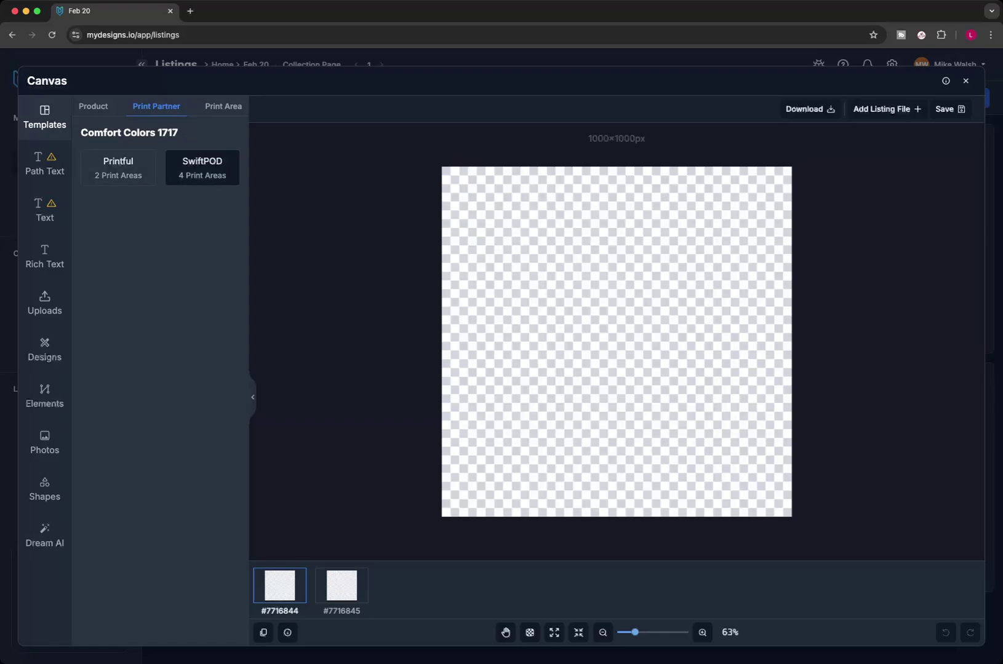
pyautogui.click(203, 167)
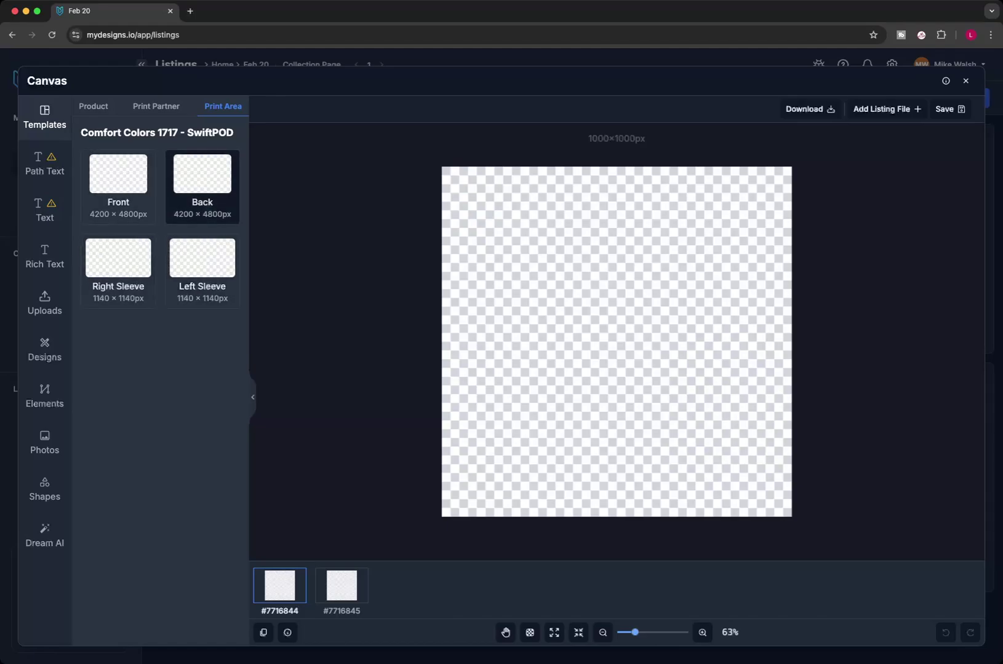
pyautogui.click(118, 184)
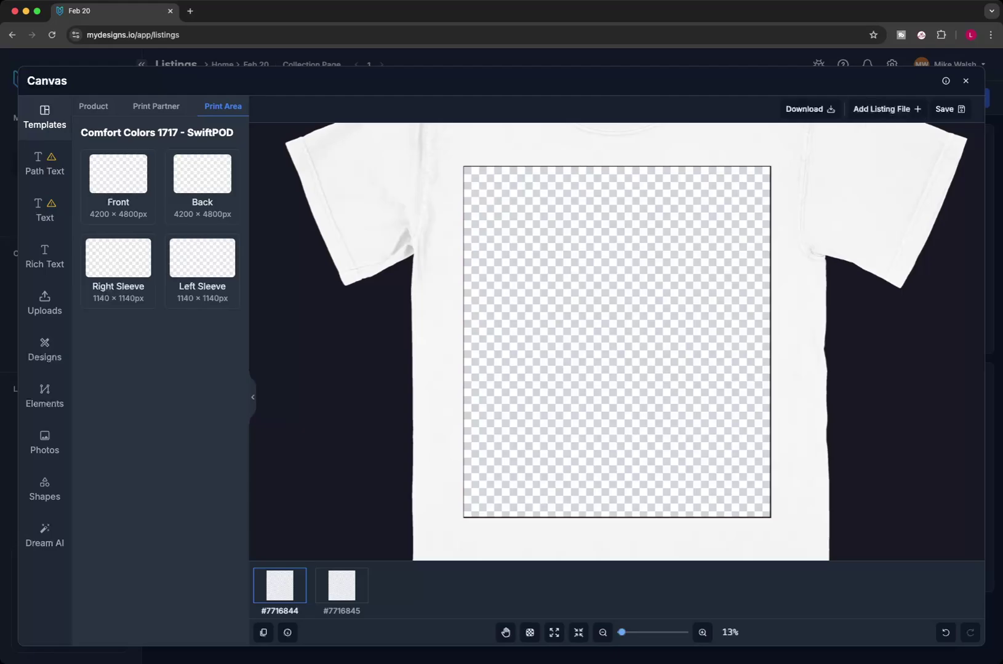
# Step: Add the main listing file to all artboards, check the second listing, and return to the butterfly listing
pyautogui.click(886, 109)
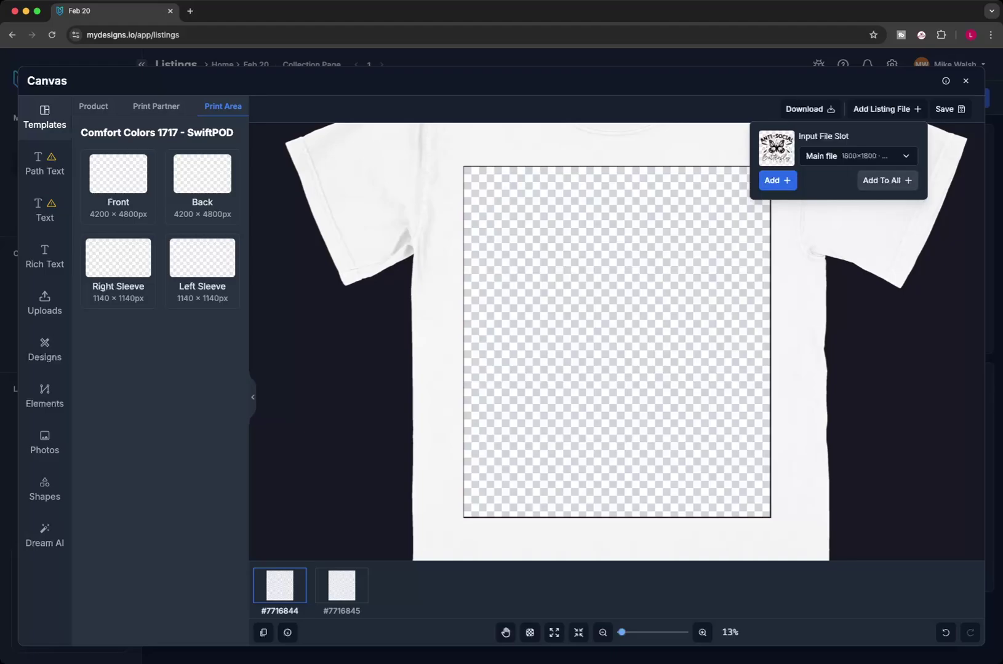
pyautogui.click(886, 180)
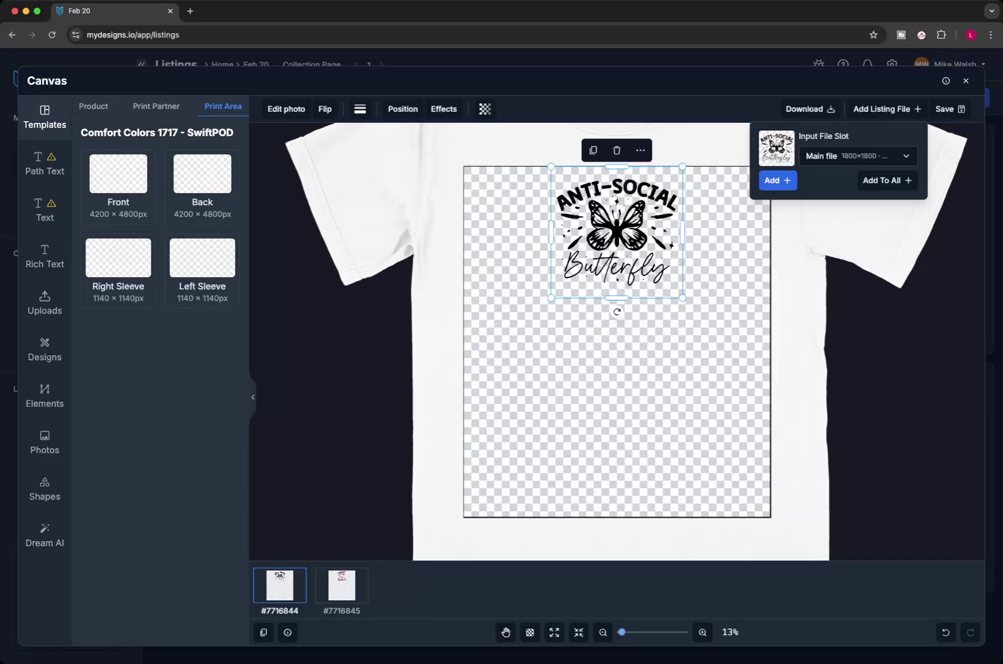
pyautogui.click(341, 586)
pyautogui.click(280, 585)
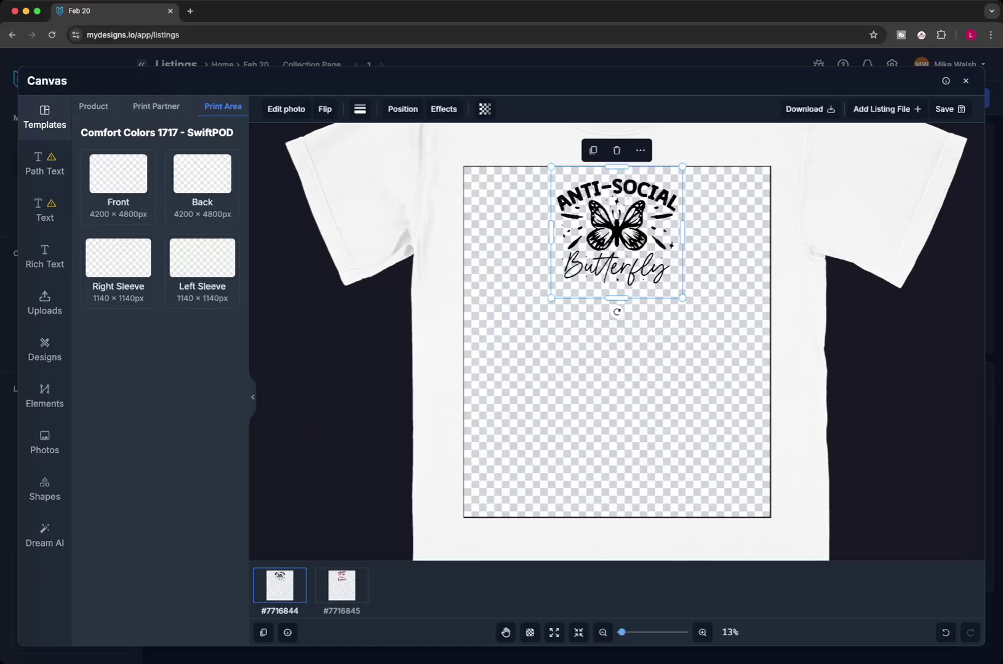
# Step: Enlarge the Anti-Social Butterfly design to about 4500 × 4500 px and move it up so the artwork fills the print area's width
pyautogui.moveTo(551, 298); pyautogui.dragTo(456, 393)
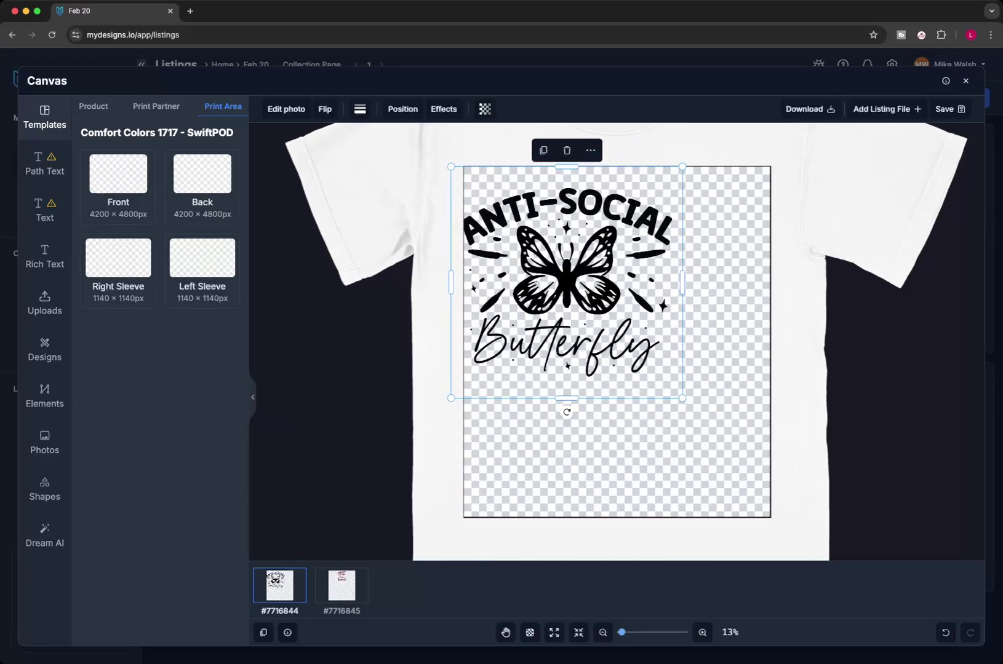
pyautogui.click(711, 425)
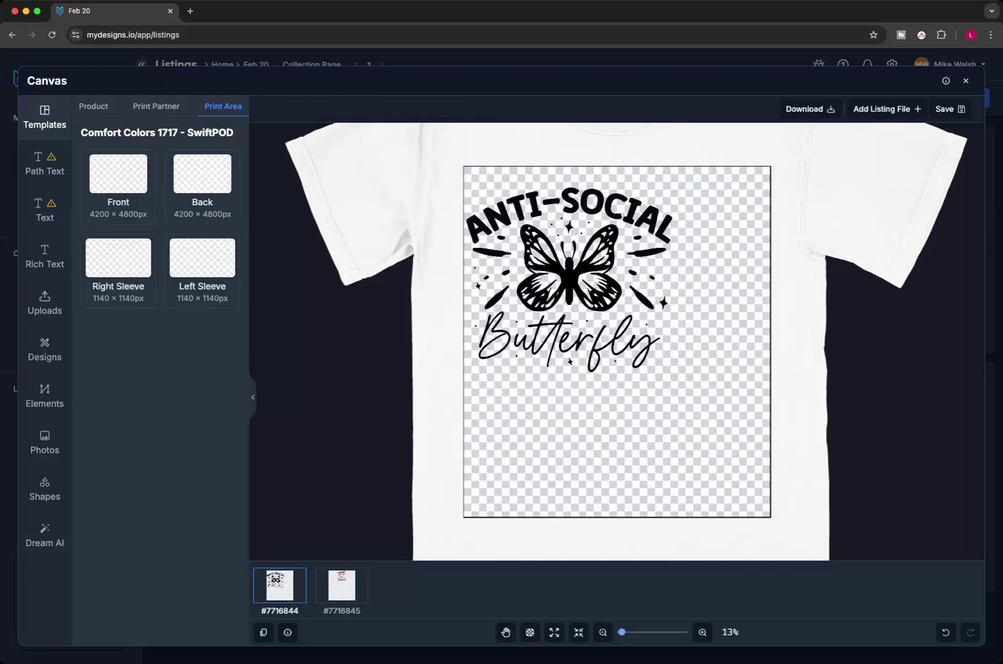
pyautogui.click(572, 283)
pyautogui.moveTo(682, 393); pyautogui.dragTo(780, 490)
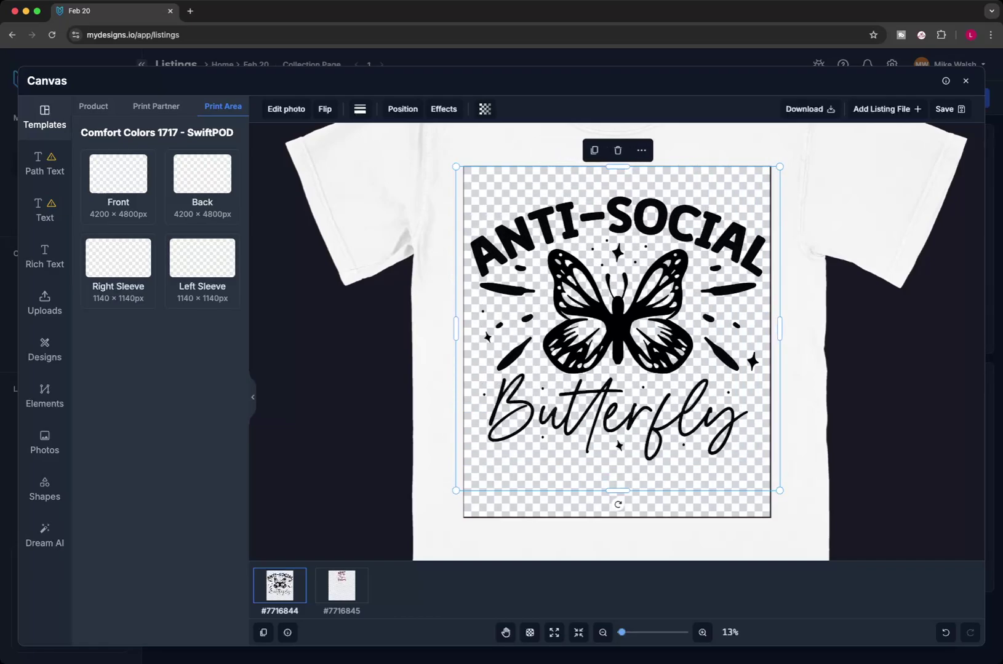
pyautogui.moveTo(456, 490); pyautogui.dragTo(451, 495)
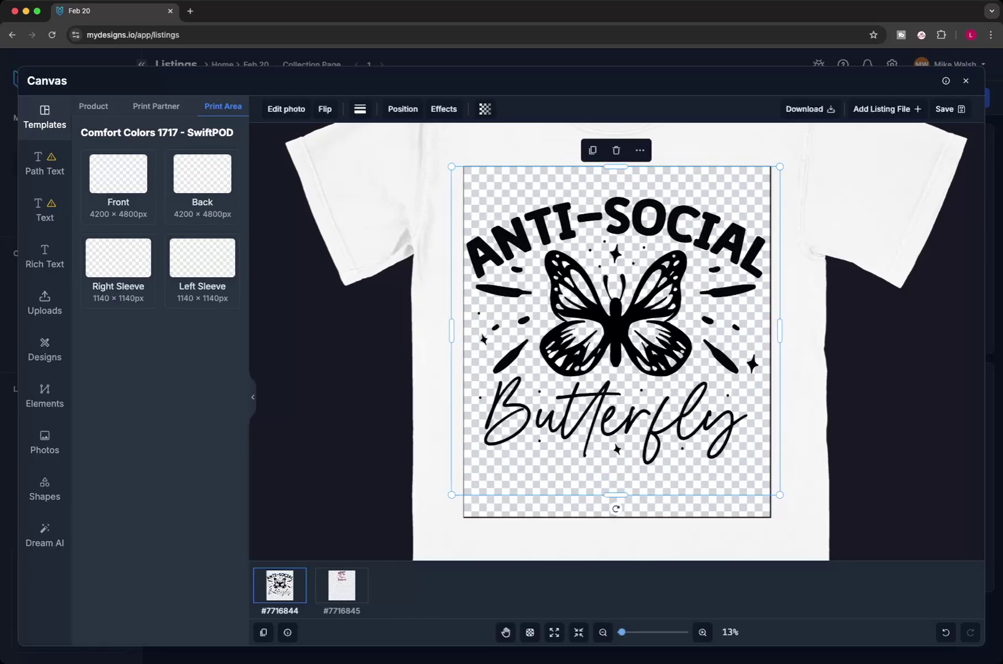
pyautogui.moveTo(615, 333); pyautogui.dragTo(617, 311)
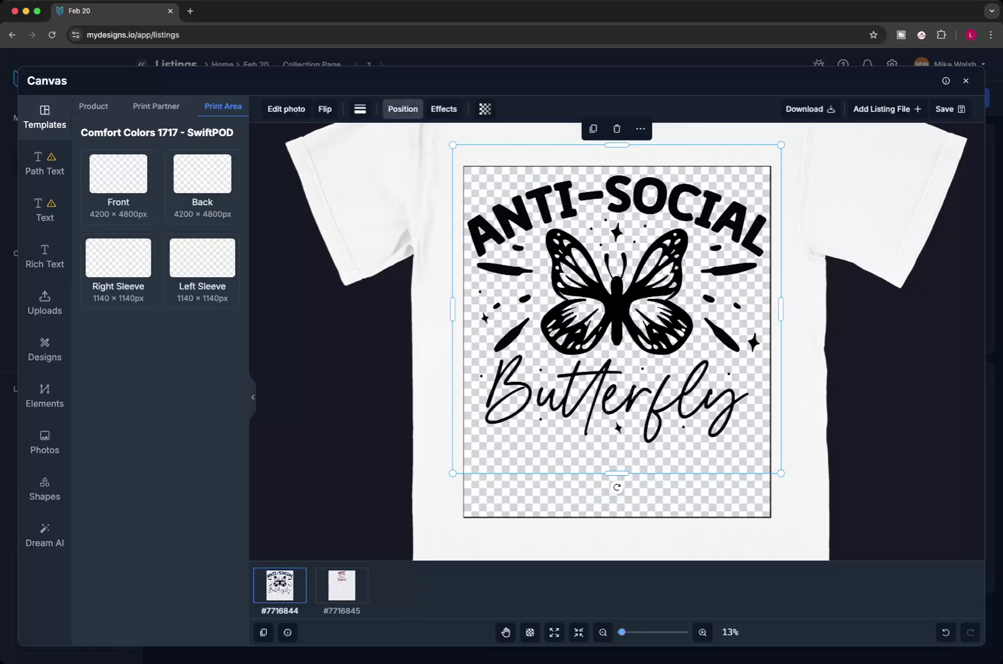
# Step: Adjust the butterfly design's position to a Y of about -288 px and center it horizontally on the artboard
pyautogui.click(403, 109)
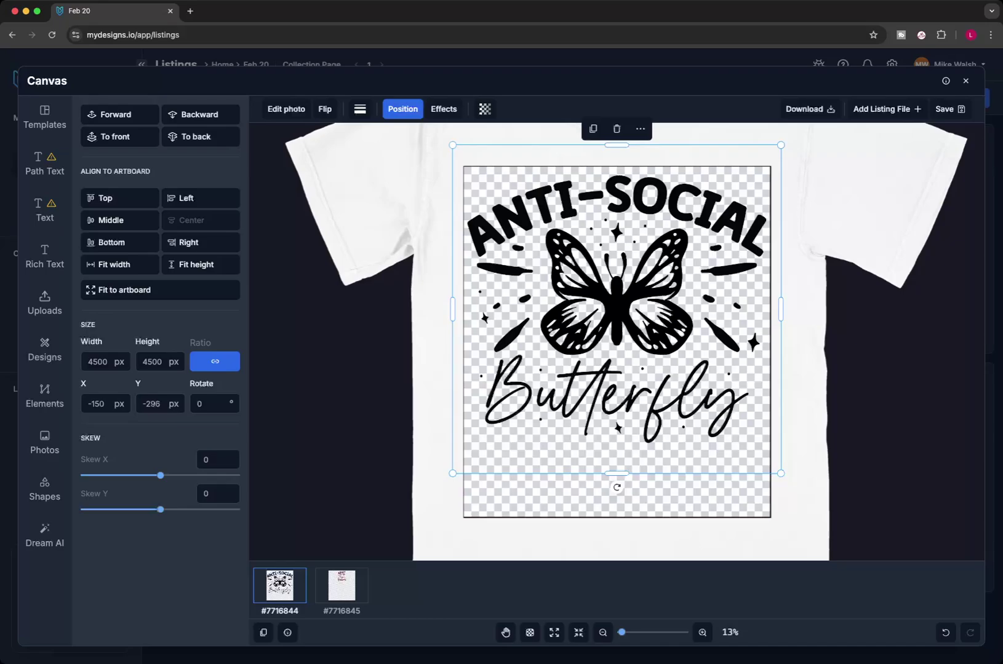
pyautogui.moveTo(639, 295); pyautogui.dragTo(621, 296)
pyautogui.click(200, 220)
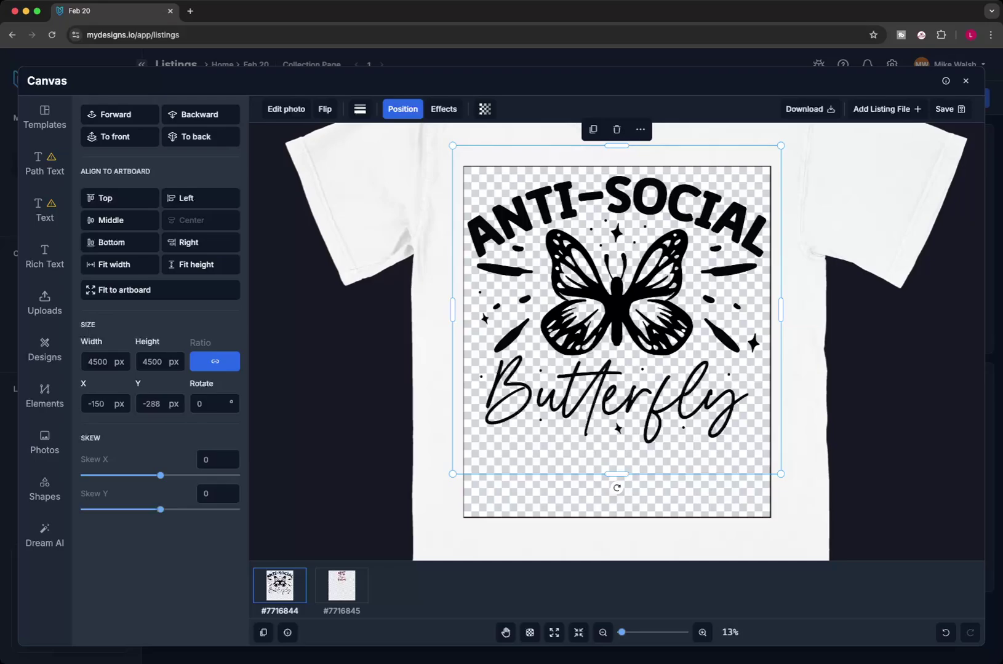
# Step: Sync the butterfly design's size and placement to the other artboard and open the second listing to check it
pyautogui.rightClick(558, 319)
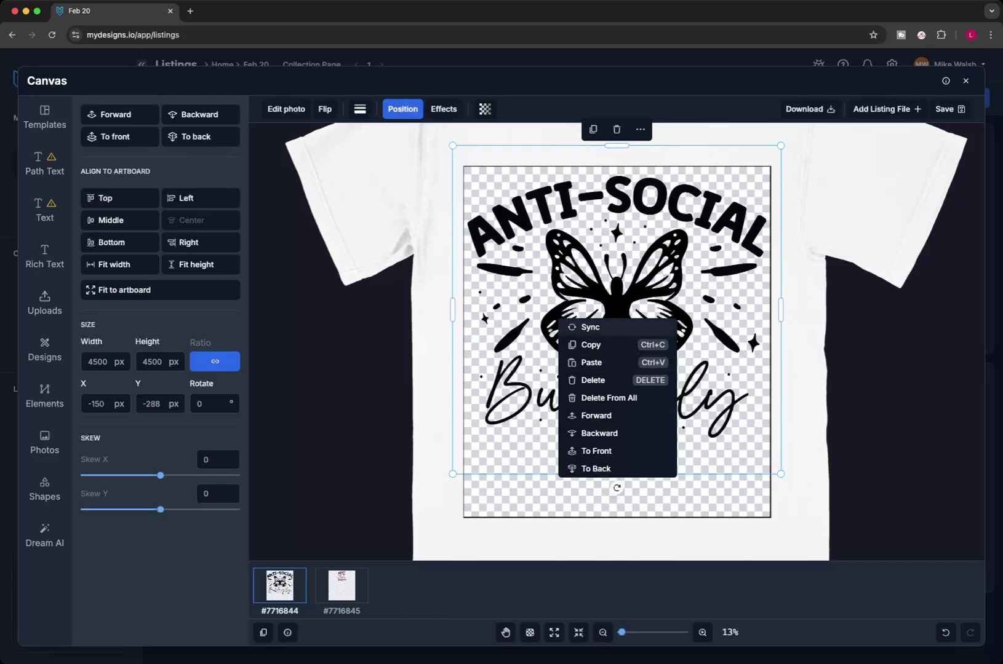
pyautogui.press('Escape')
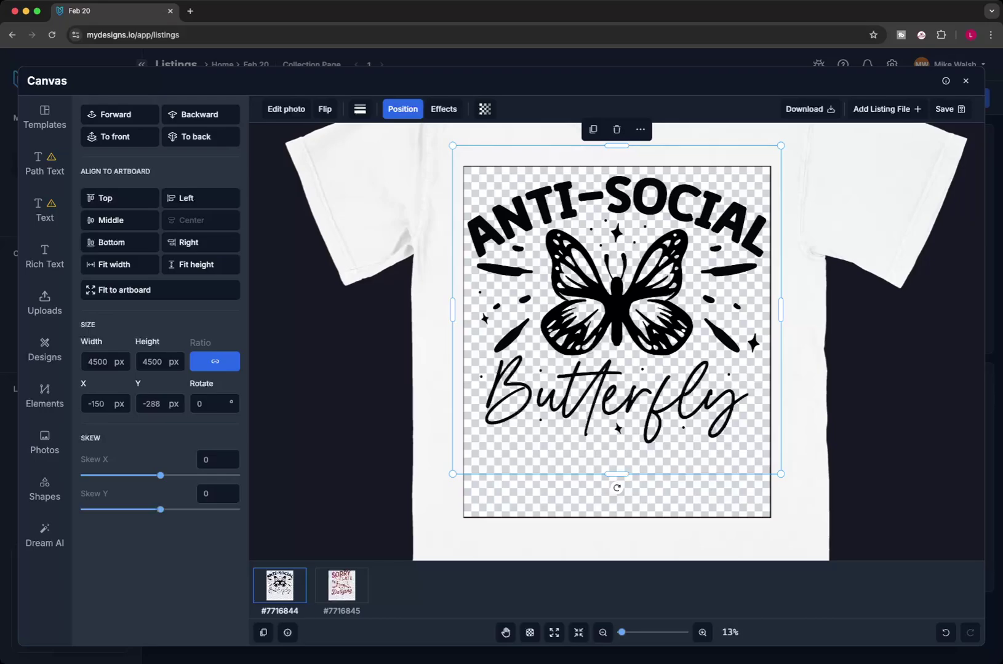
pyautogui.click(341, 585)
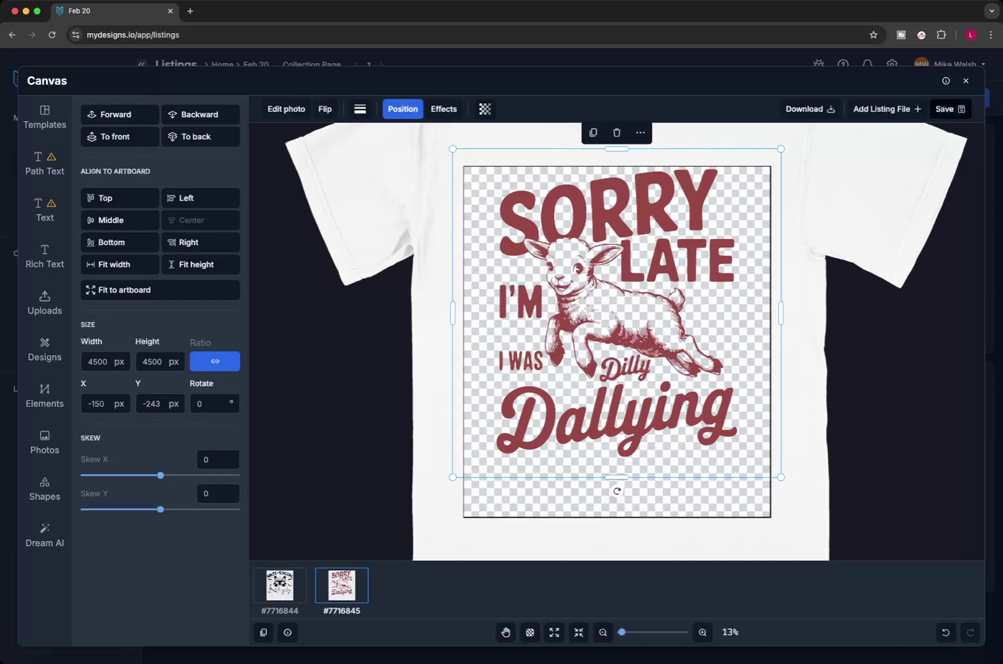
# Step: Save the artboards as PNG to the Main file slot, overwriting all existing files, and close Canvas
pyautogui.click(950, 109)
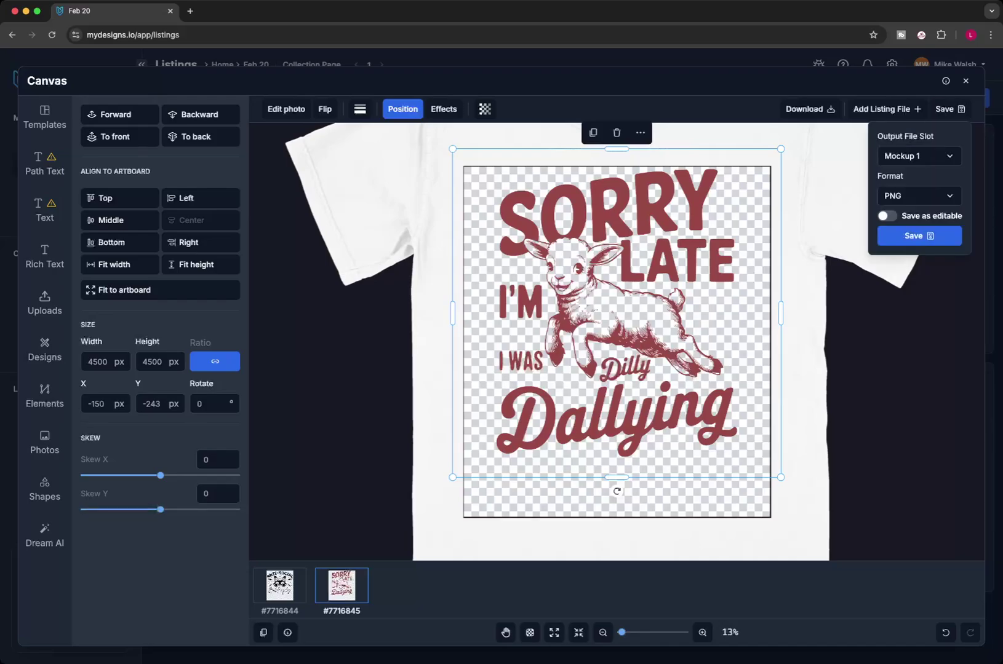
pyautogui.click(919, 156)
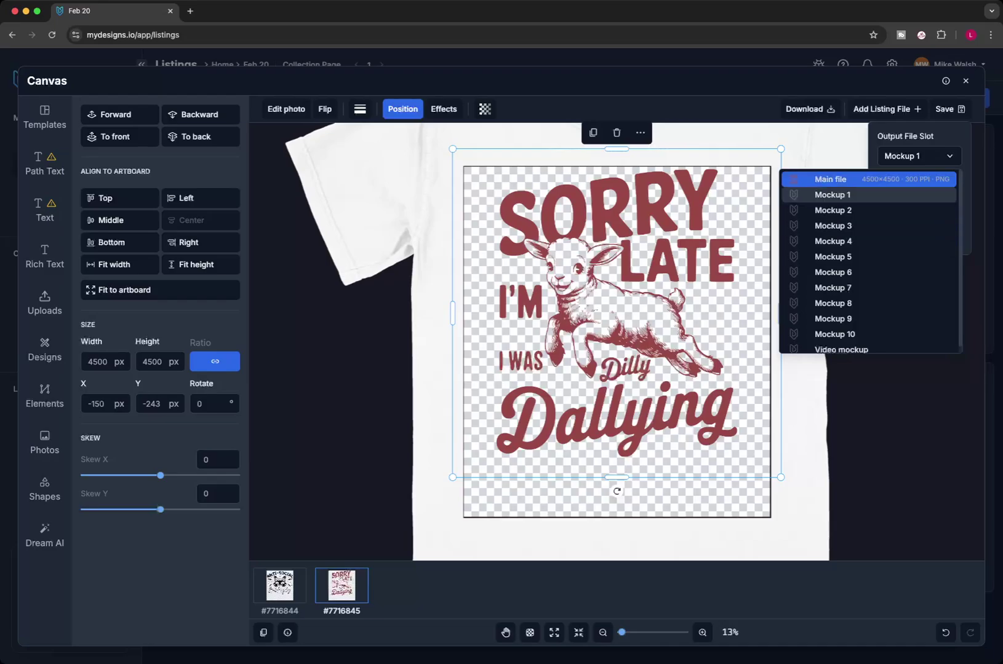
pyautogui.click(830, 179)
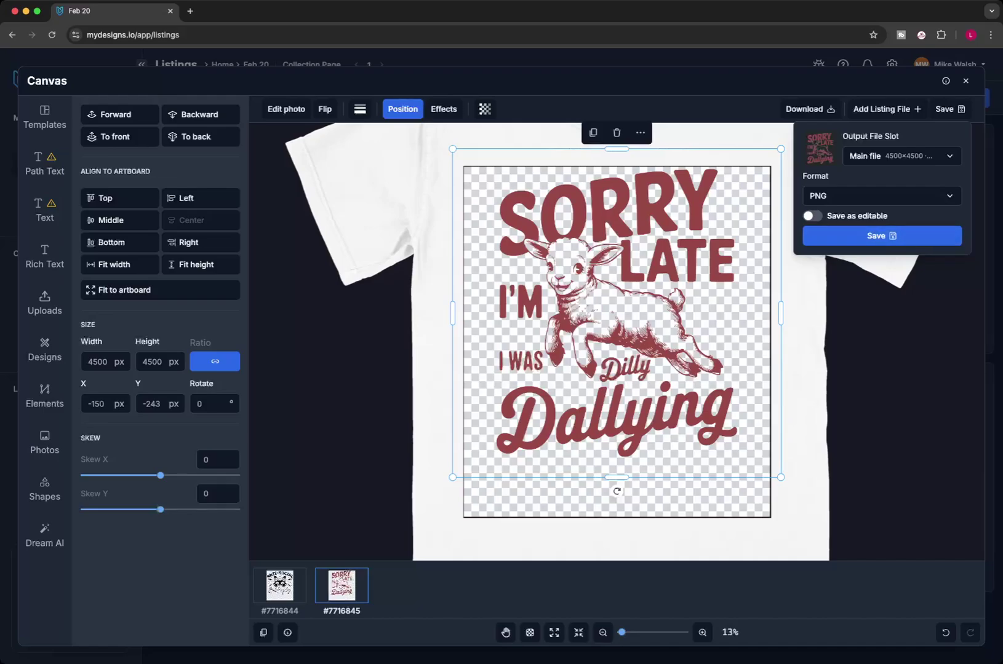
pyautogui.click(882, 235)
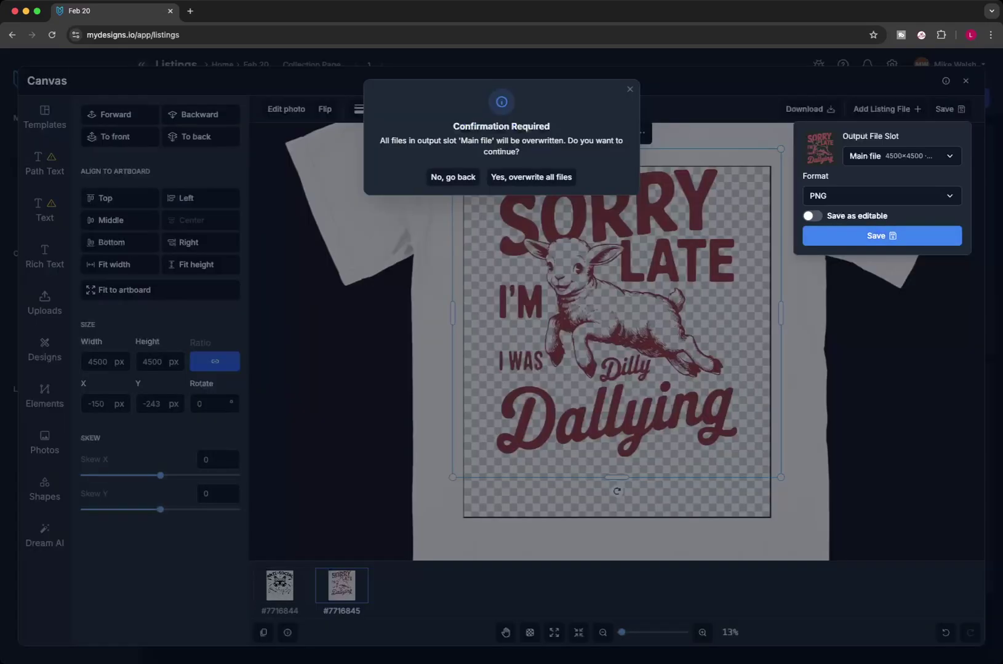
pyautogui.click(531, 177)
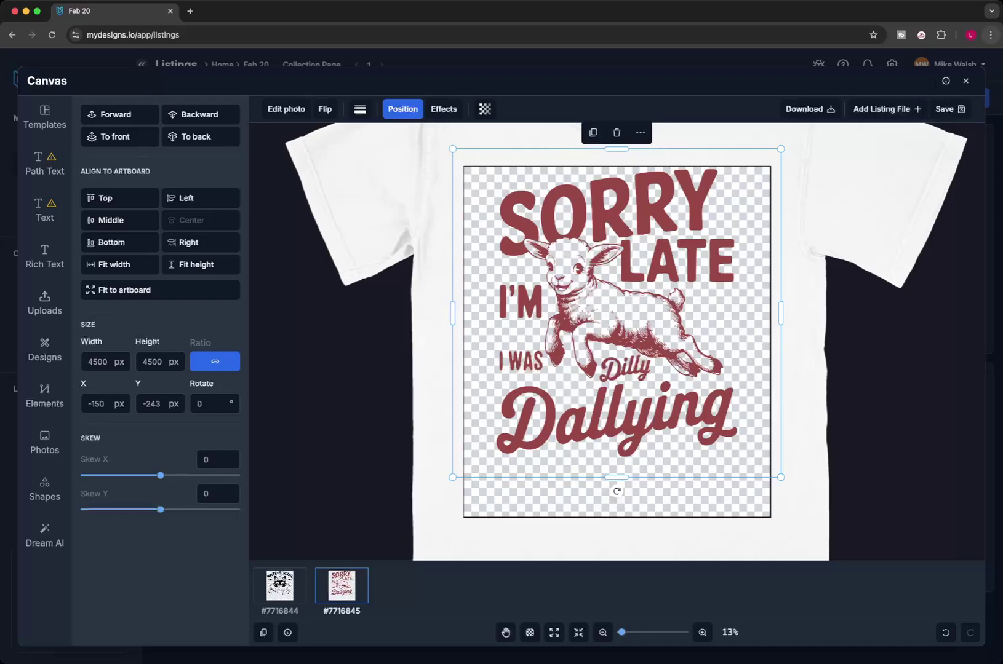
pyautogui.click(966, 80)
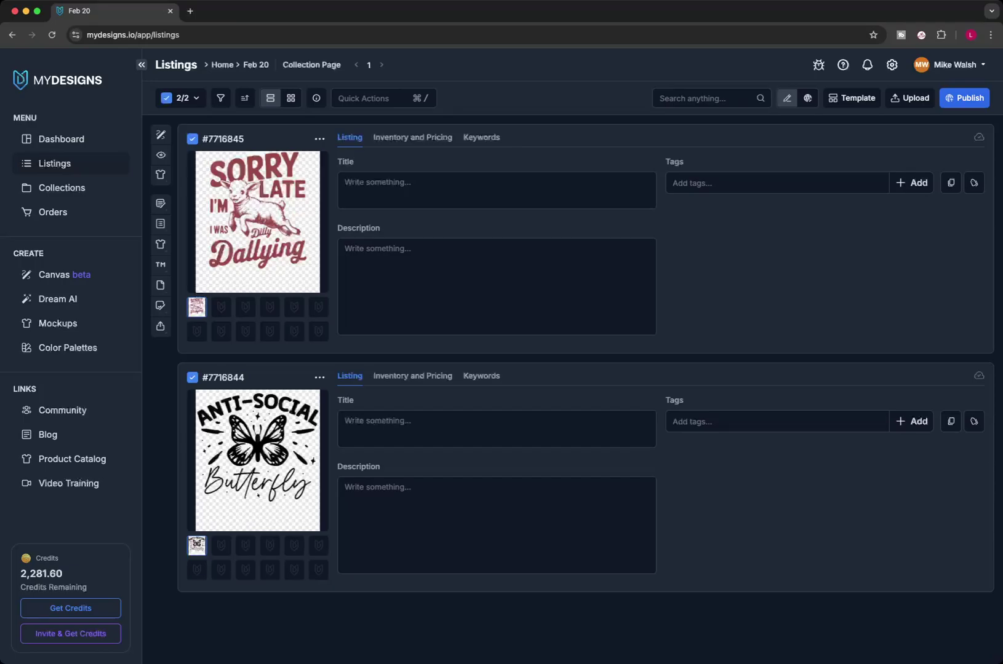
# Step: Set up Vision AI for the selected listings with Etsy as the platform and Comfort Colors 1717 product features included
pyautogui.click(160, 154)
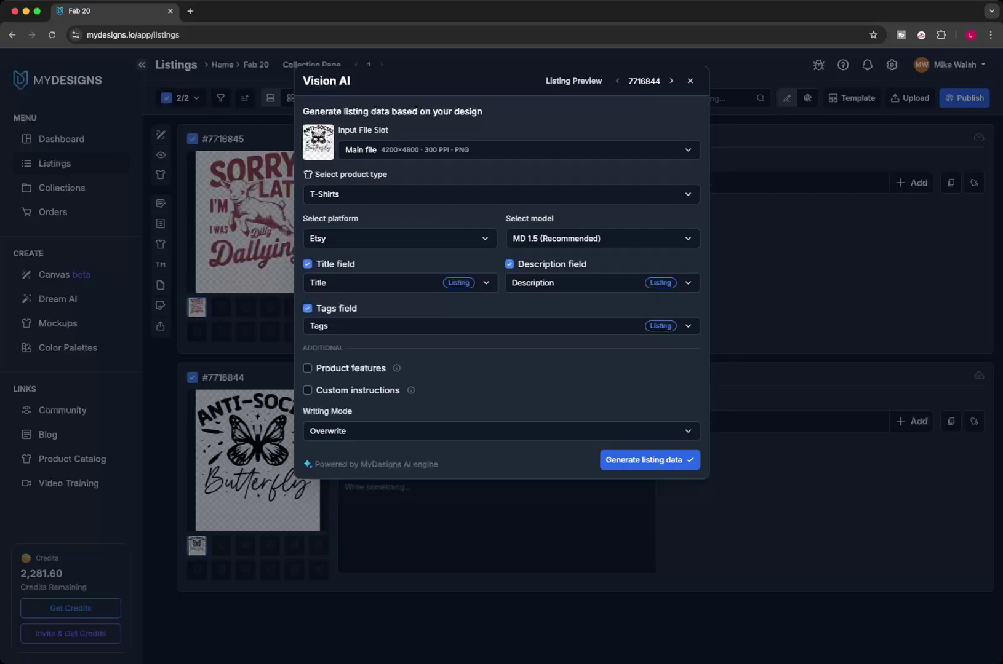
pyautogui.click(356, 239)
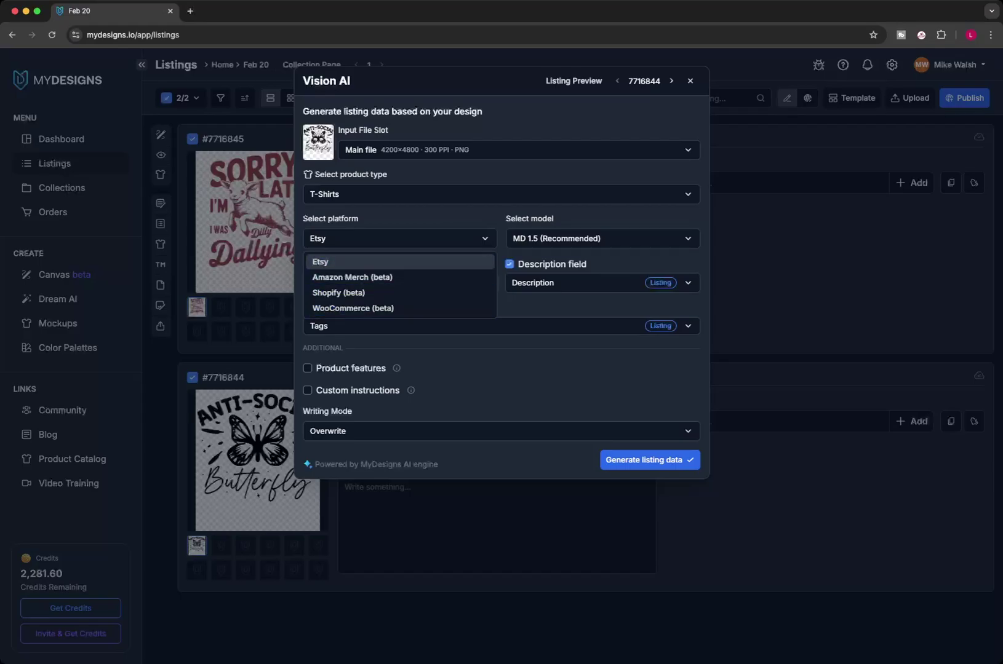
pyautogui.press('Escape')
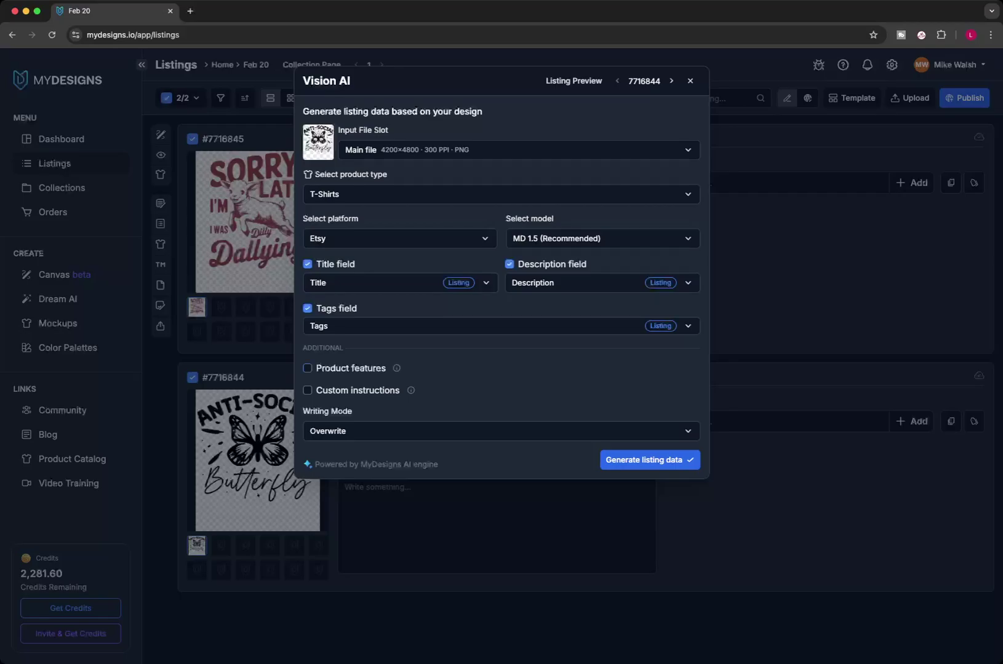
pyautogui.click(308, 368)
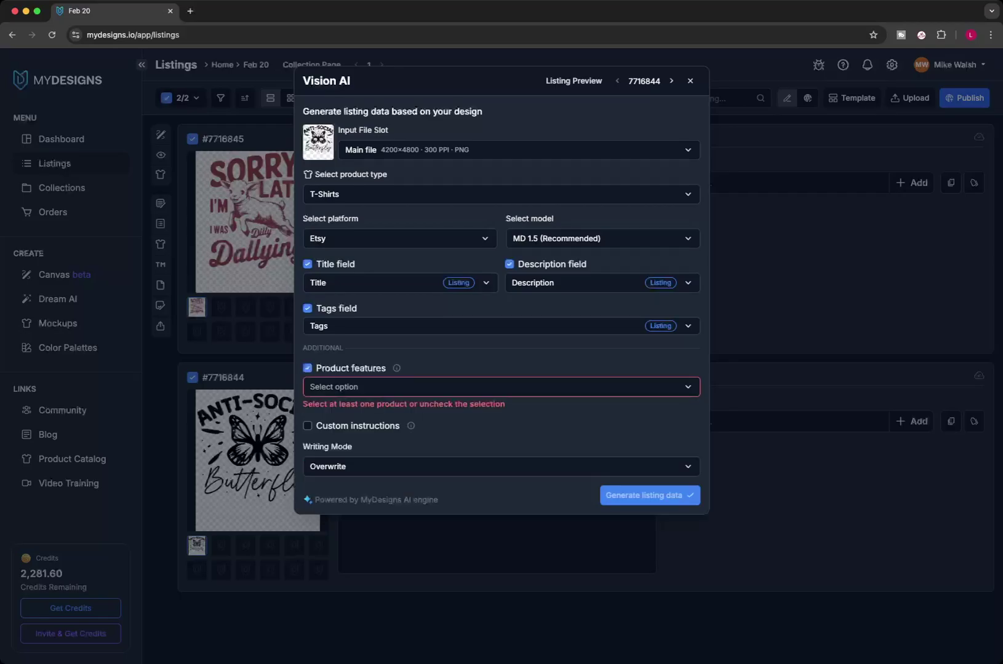
pyautogui.click(501, 387)
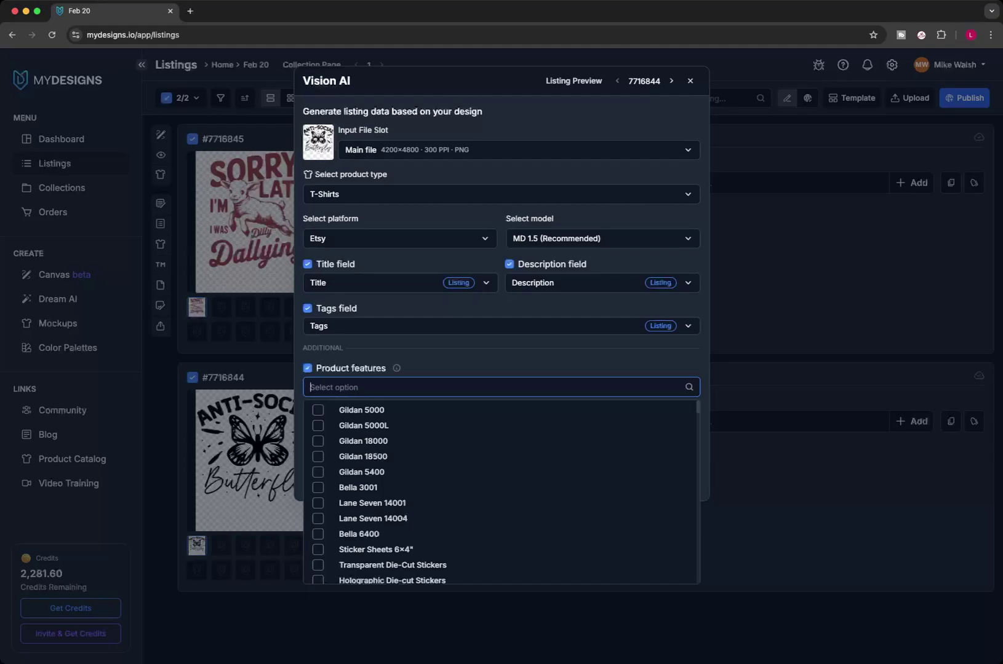
pyautogui.write('1717')
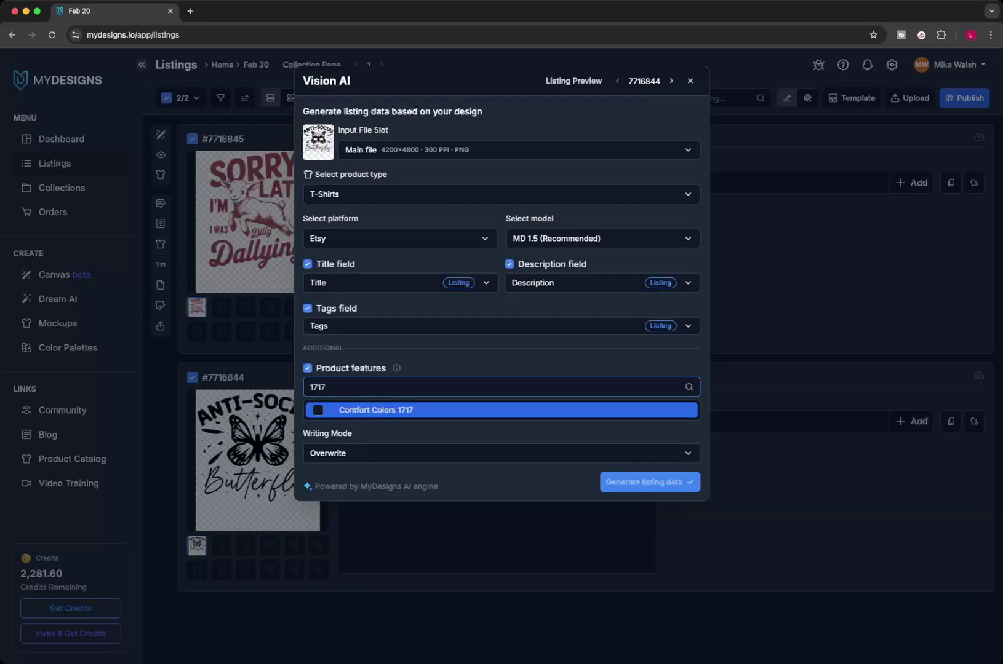
pyautogui.press('Return')
pyautogui.press('Escape')
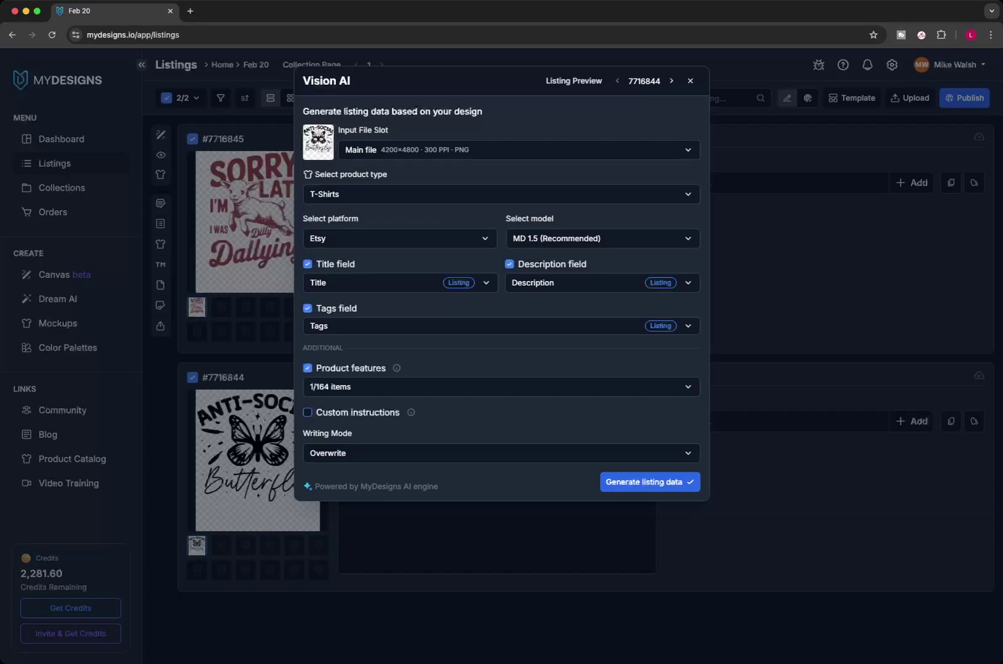
pyautogui.click(307, 413)
pyautogui.click(307, 413)
pyautogui.click(307, 412)
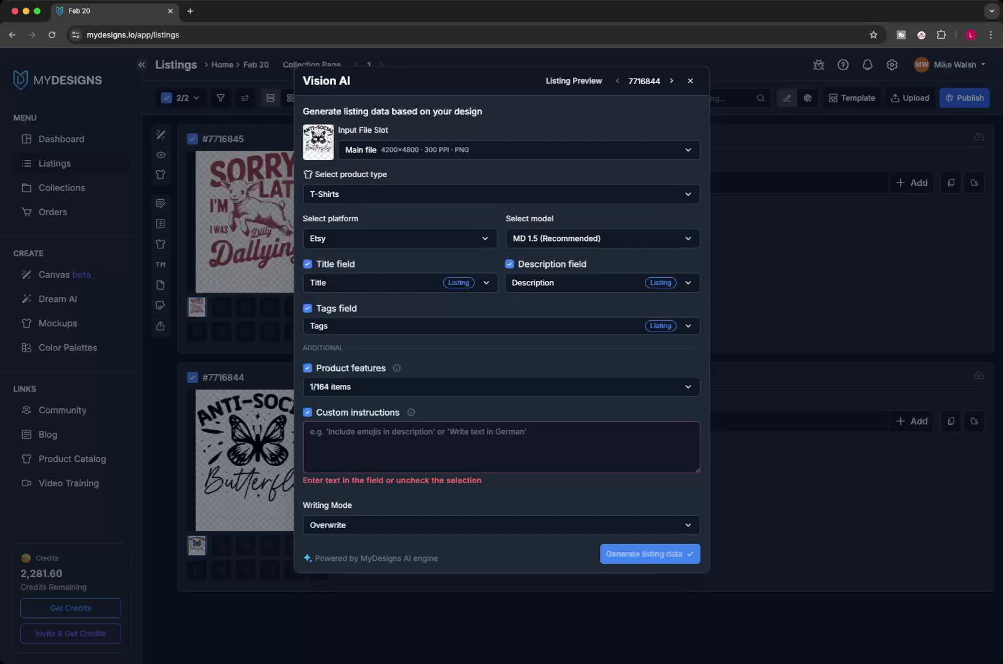
pyautogui.click(308, 413)
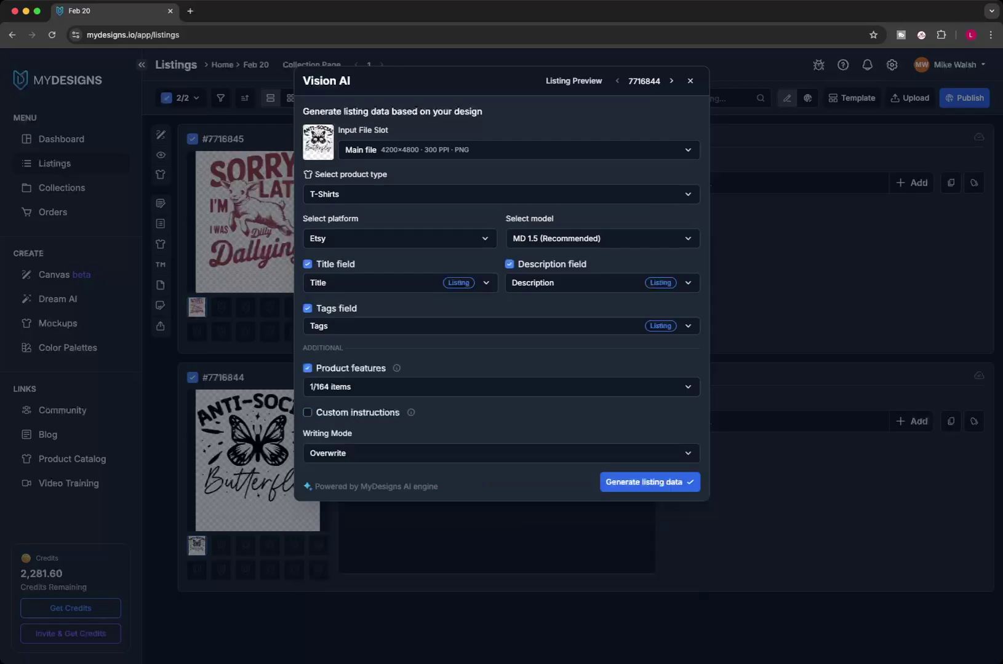
# Step: Generate the listing data with Vision AI for both listings and review the product features in the lamb shirt's description
pyautogui.click(644, 482)
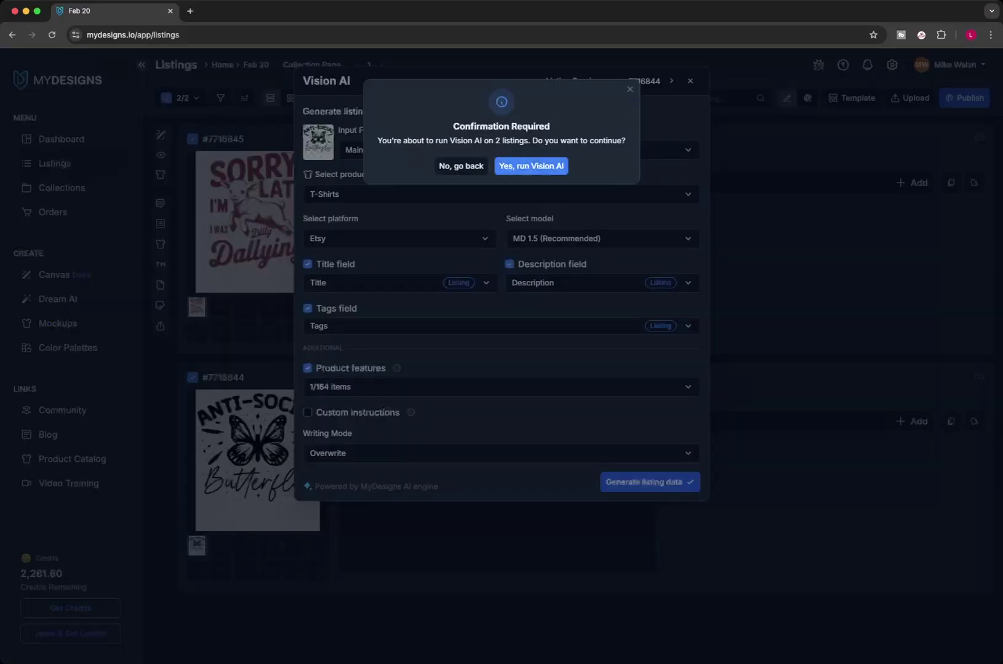
pyautogui.click(531, 167)
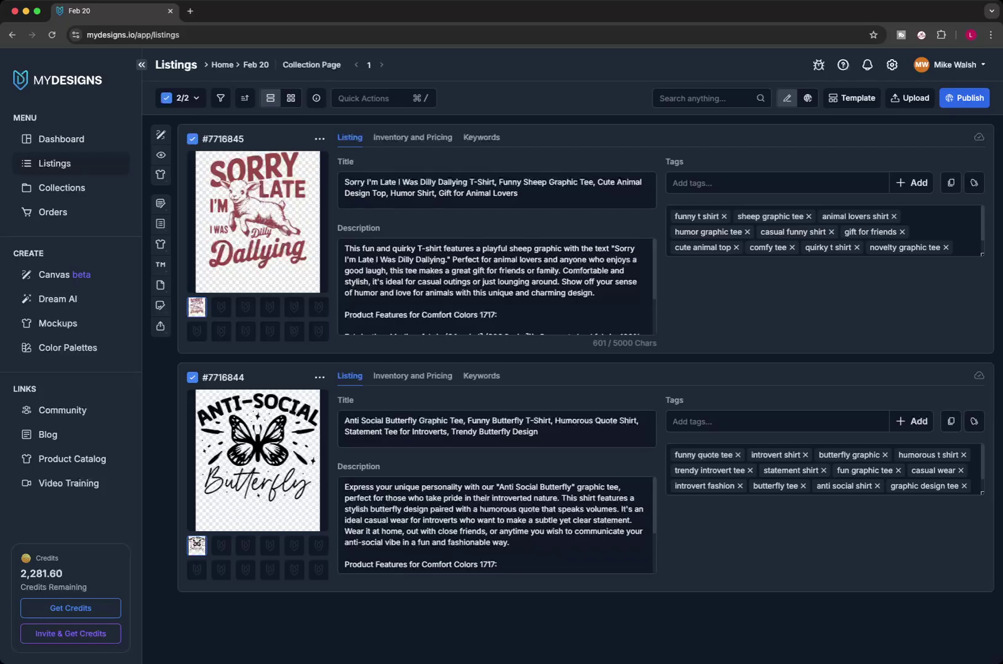
pyautogui.scroll(-3, 496, 287)
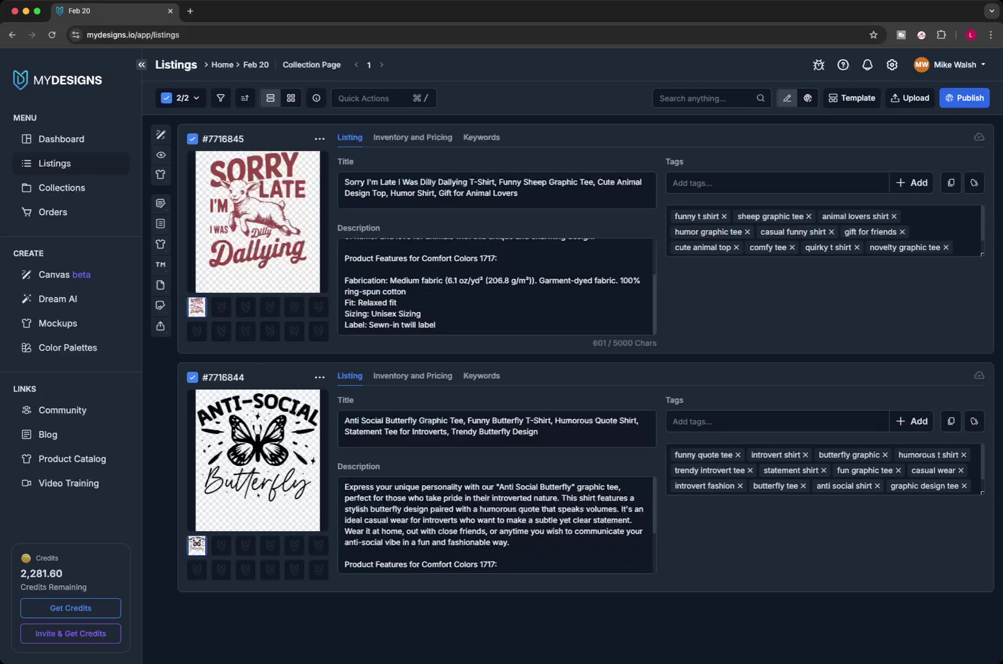
pyautogui.click(435, 327)
pyautogui.press('Return')
pyautogui.press('Return')
pyautogui.write('kjkjlk')
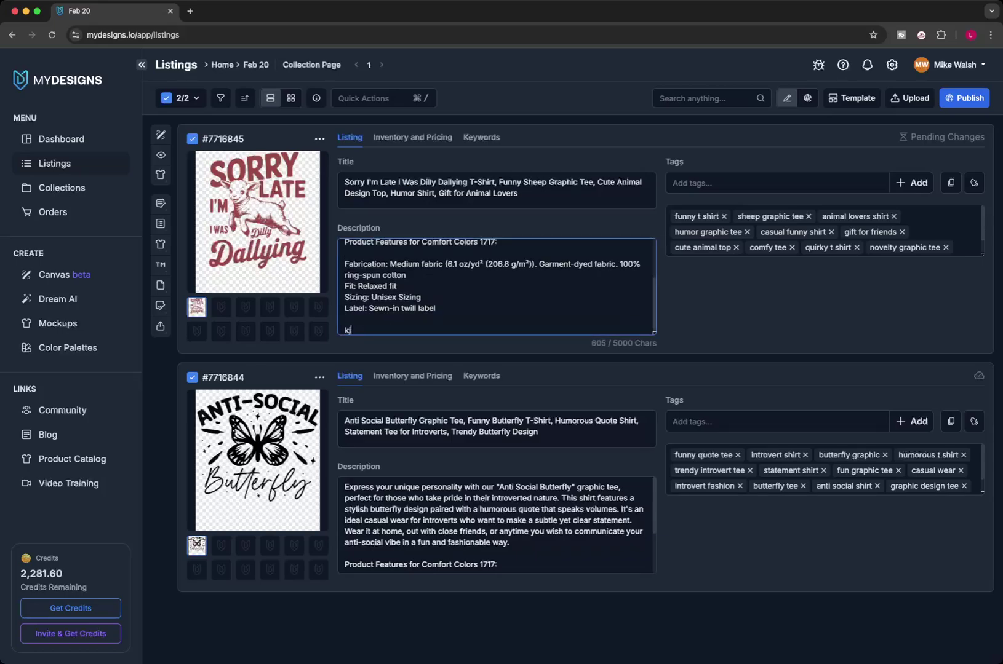
pyautogui.press('BackSpace')
pyautogui.press('BackSpace')
pyautogui.press('BackSpace')
pyautogui.press('BackSpace')
pyautogui.press('BackSpace')
pyautogui.press('BackSpace')
pyautogui.press('BackSpace')
pyautogui.press('BackSpace')
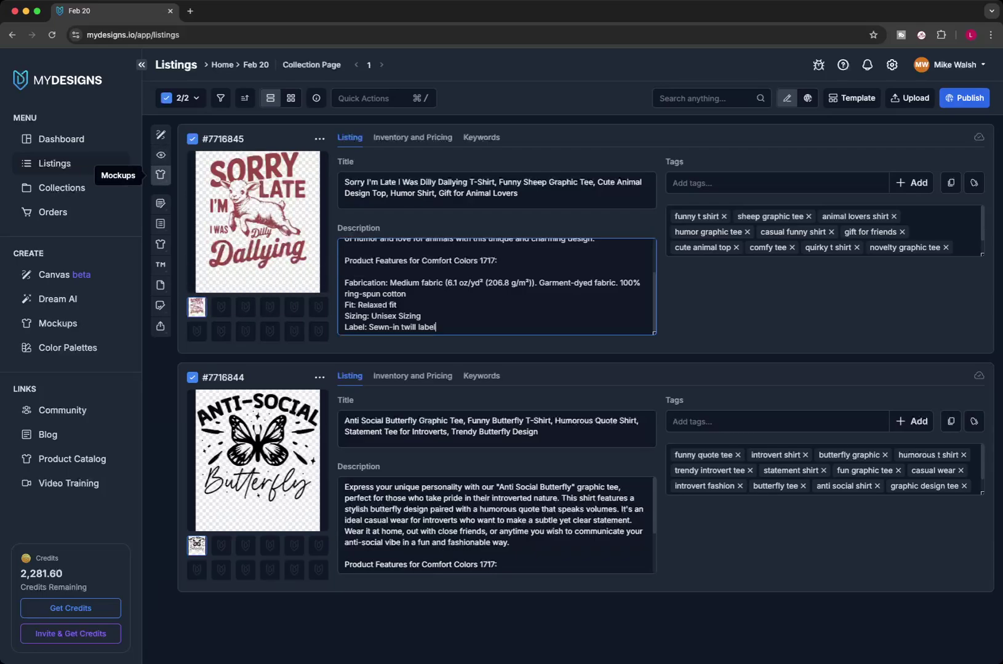
# Step: Open the image mockup generator for the selected listings and search the public mockups for 1717
pyautogui.click(161, 175)
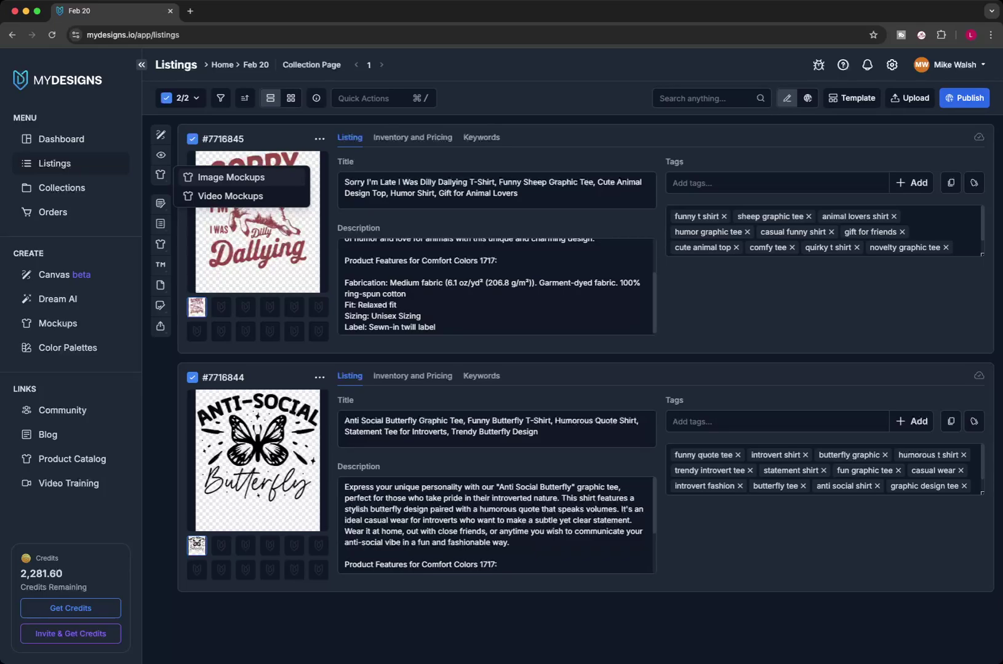
pyautogui.click(231, 177)
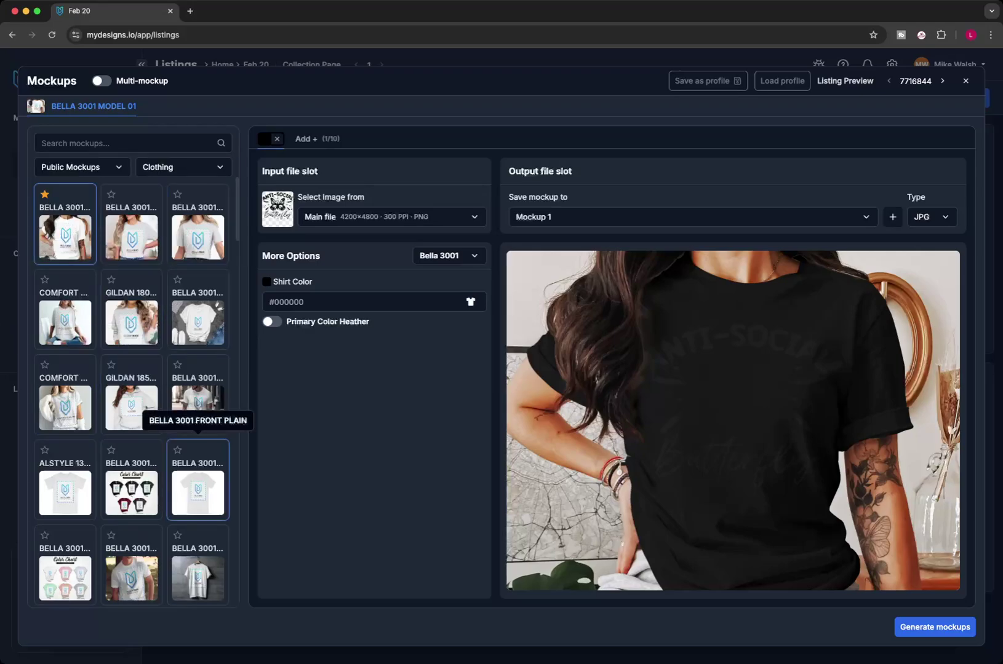
pyautogui.click(123, 143)
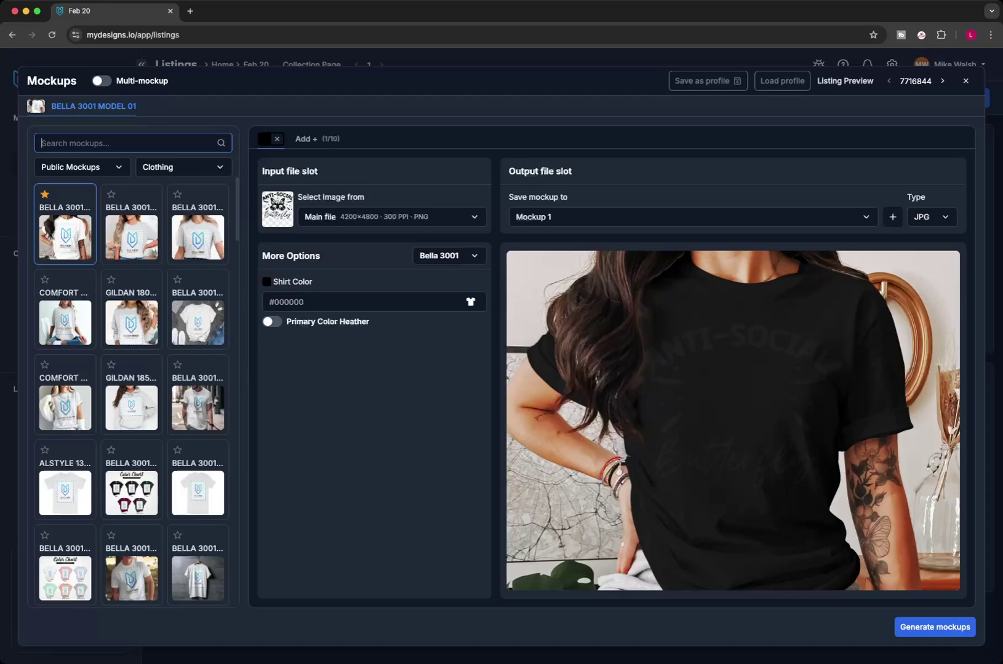
pyautogui.write('1717')
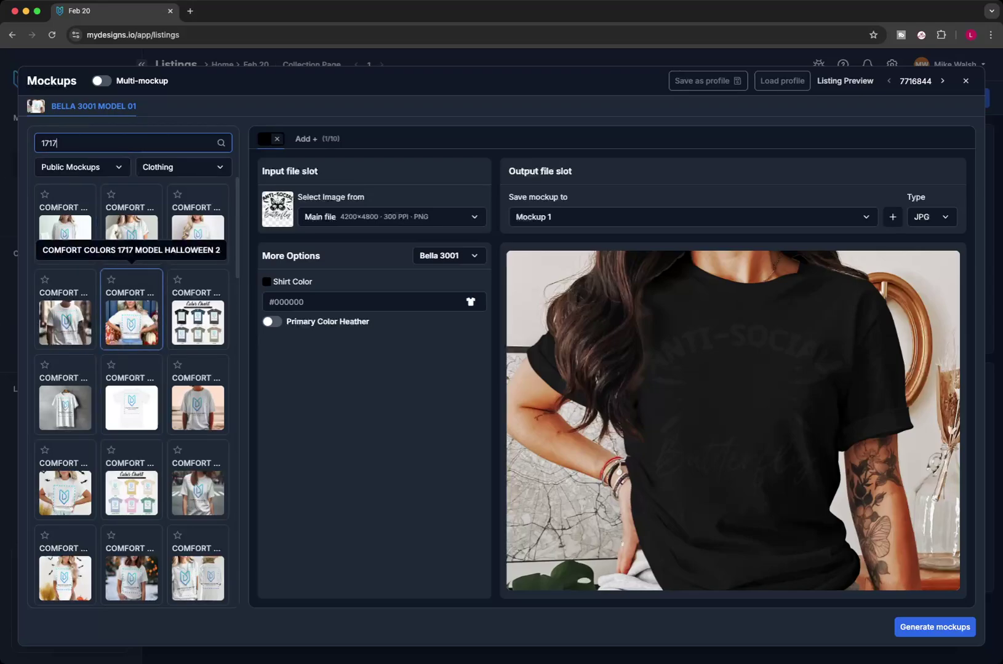
# Step: Compare several Comfort Colors 1717 mockups and select the Comfort Colors 1717 Hanged Mockup AI
pyautogui.click(65, 209)
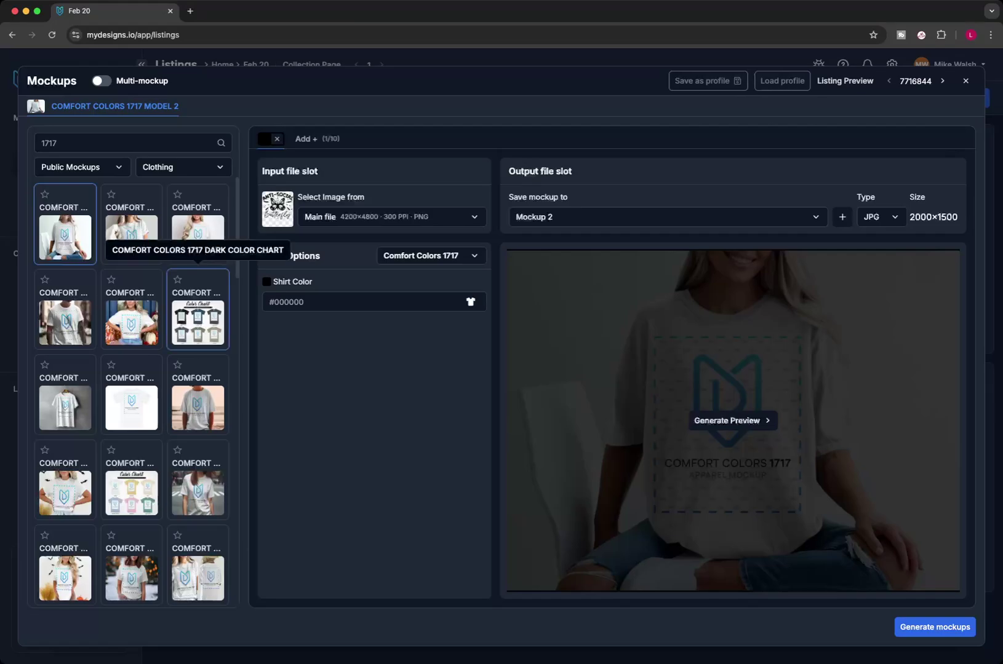
pyautogui.click(131, 317)
pyautogui.click(131, 231)
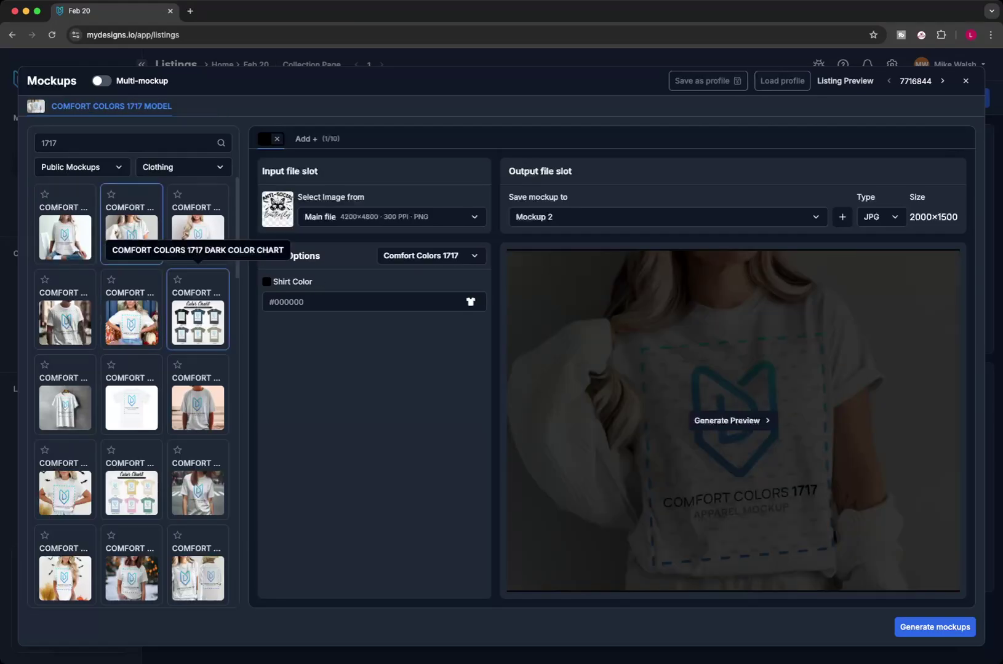
pyautogui.click(198, 237)
pyautogui.click(65, 272)
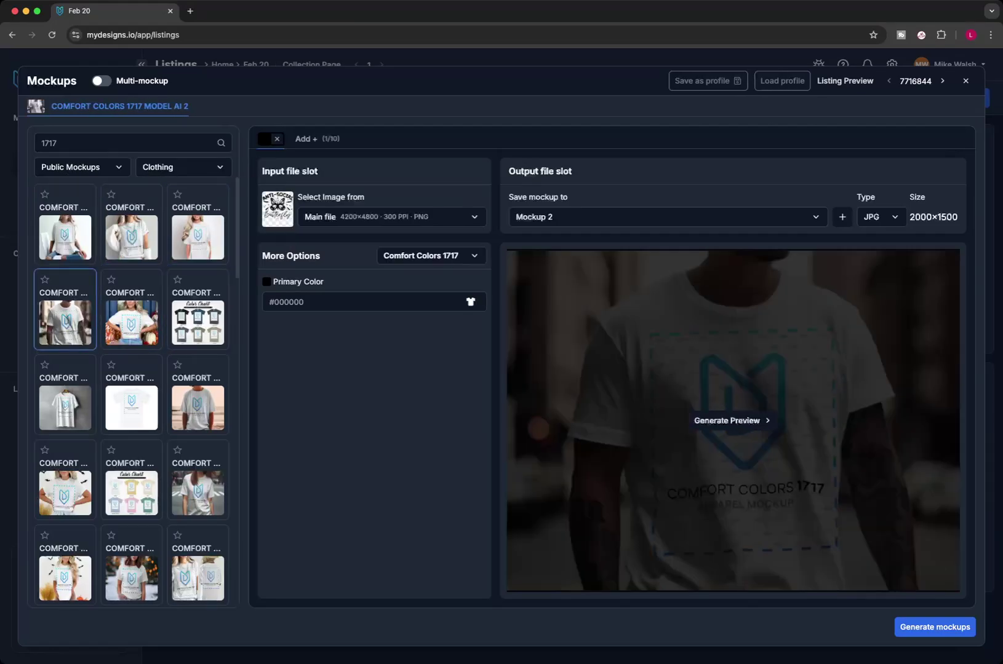
pyautogui.click(131, 272)
pyautogui.click(65, 375)
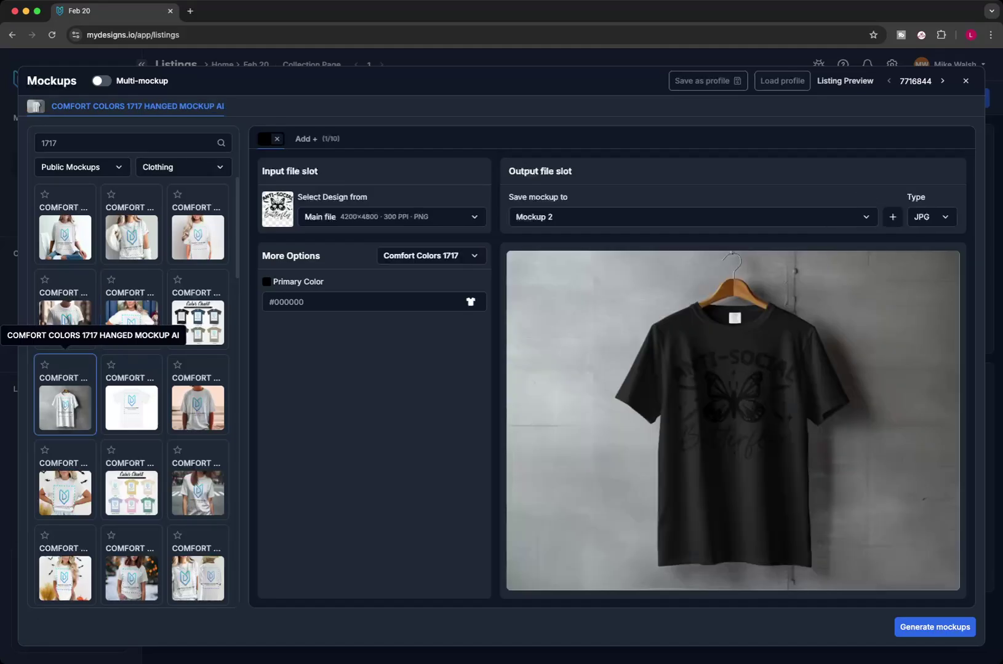
pyautogui.click(132, 274)
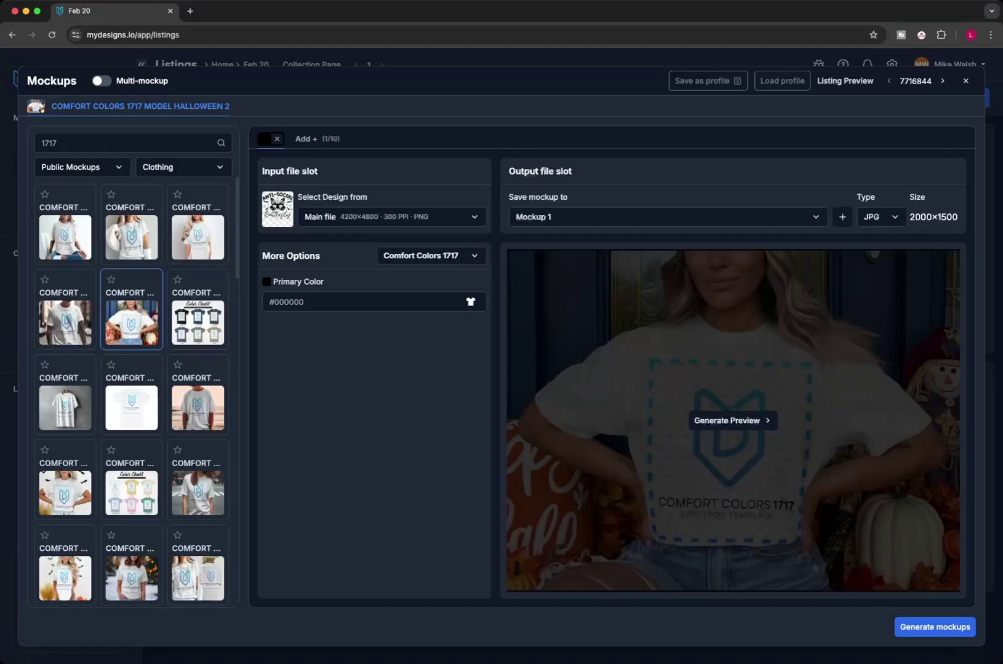
pyautogui.click(65, 394)
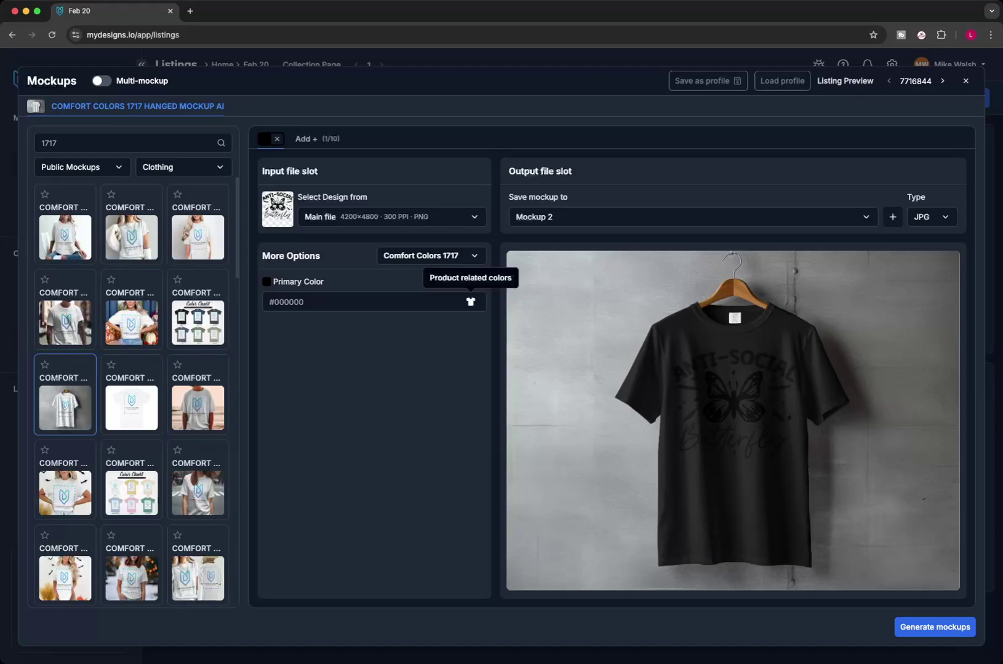
# Step: Set the hanged mockup's primary color to the product color SwiftPOD / Ivory
pyautogui.click(471, 302)
pyautogui.press('Down')
pyautogui.press('Down')
pyautogui.press('Down')
pyautogui.press('Down')
pyautogui.press('Down')
pyautogui.press('Down')
pyautogui.press('Down')
pyautogui.press('Down')
pyautogui.press('Down')
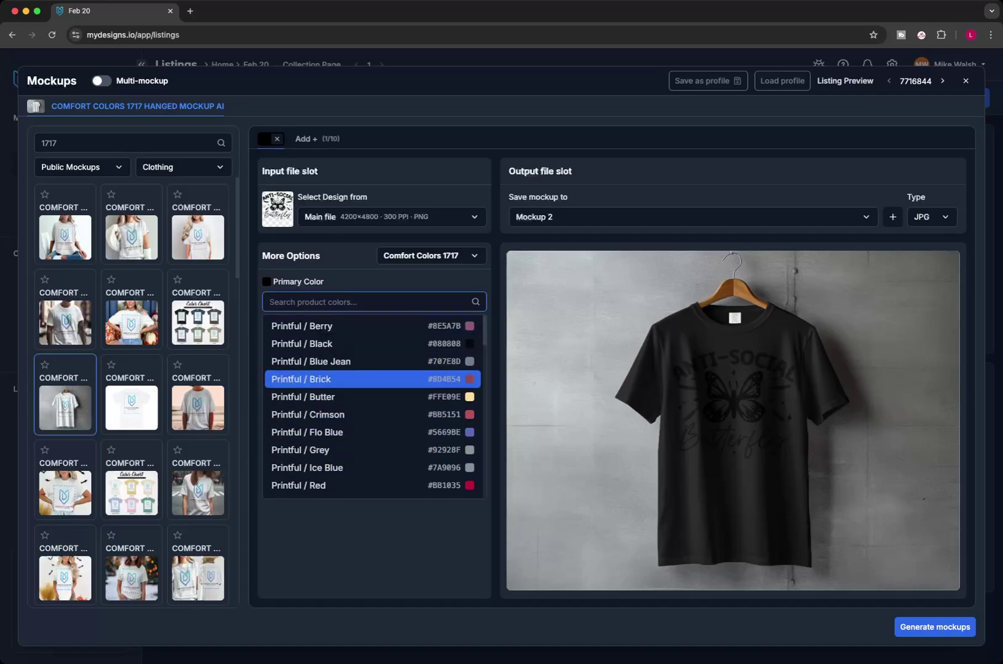
pyautogui.scroll(-10, 373, 382)
pyautogui.press('Up')
pyautogui.press('Up')
pyautogui.press('Up')
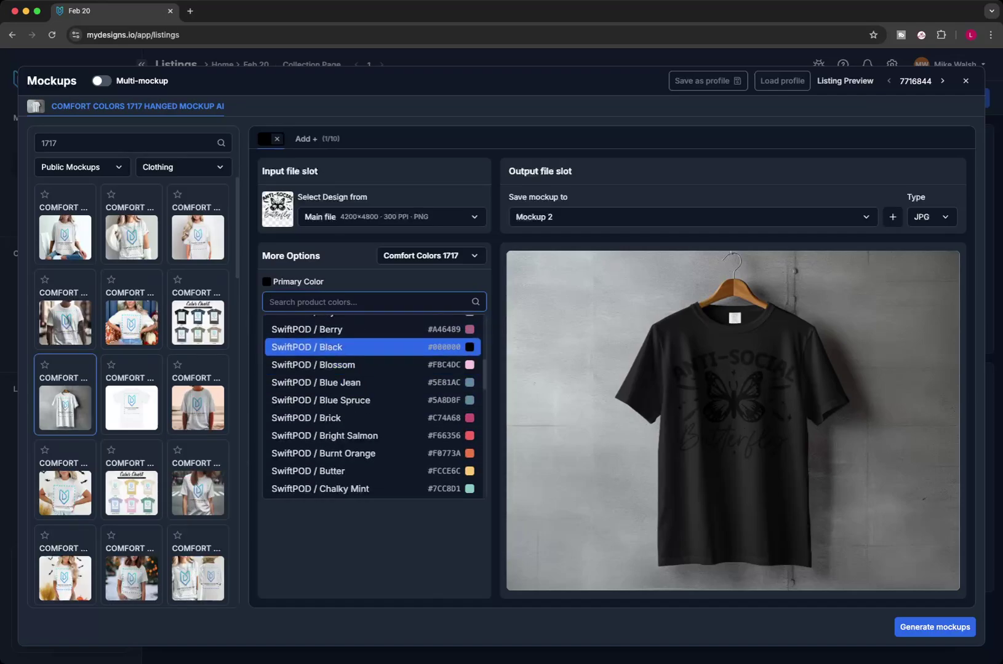
pyautogui.press('Up')
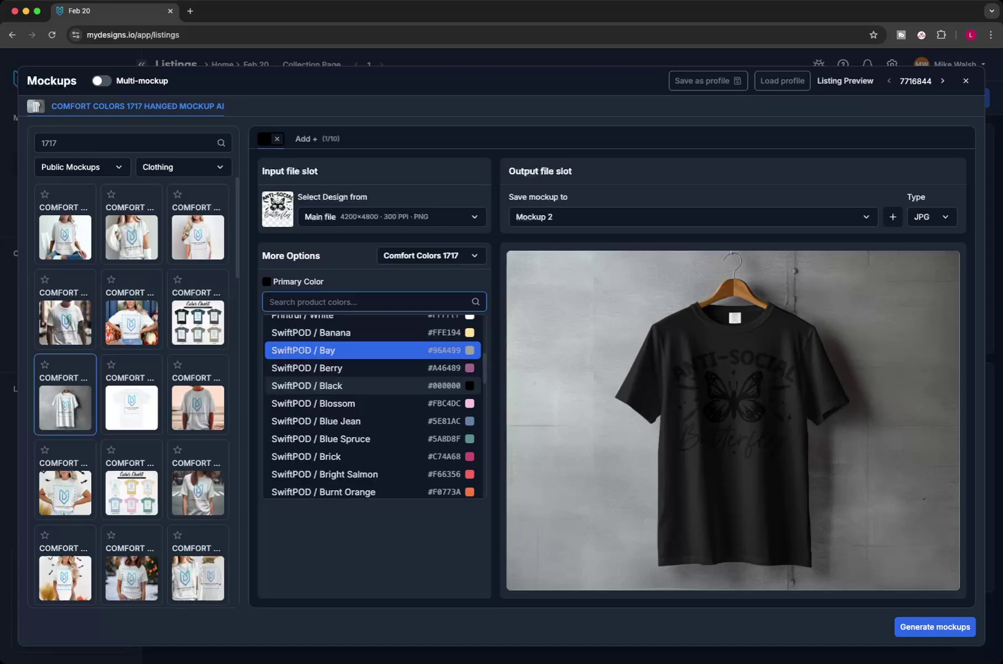
pyautogui.press('Up')
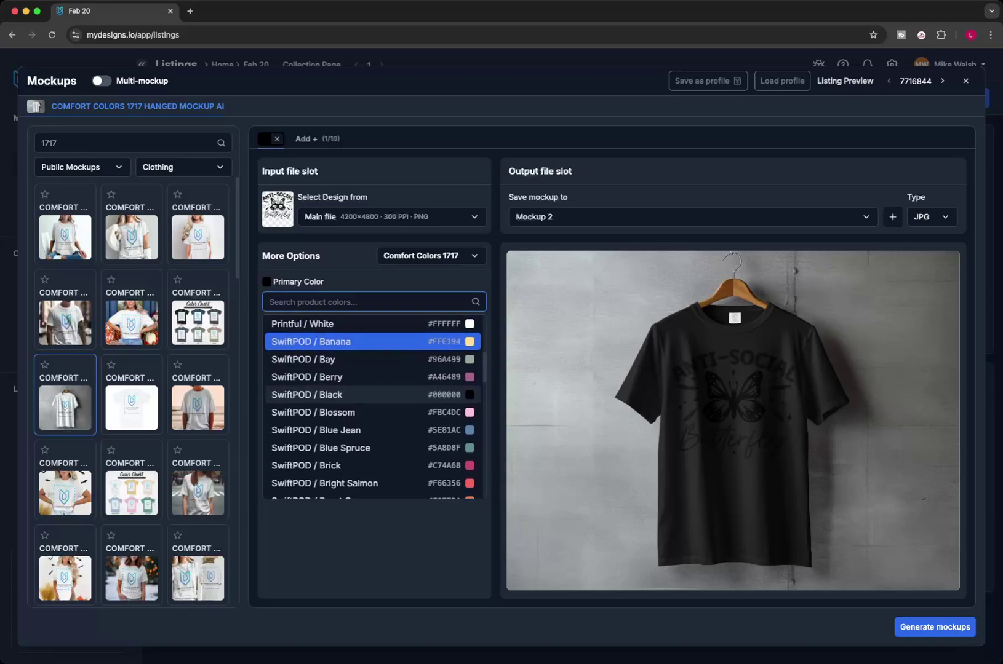
pyautogui.press('Down')
pyautogui.press('Down')
pyautogui.press('Down')
pyautogui.press('Down')
pyautogui.press('Down')
pyautogui.press('Down')
pyautogui.press('Down')
pyautogui.press('Down')
pyautogui.press('Down')
pyautogui.press('Down')
pyautogui.press('Down')
pyautogui.press('Down')
pyautogui.press('Down')
pyautogui.press('Down')
pyautogui.press('Down')
pyautogui.press('Down')
pyautogui.press('Down')
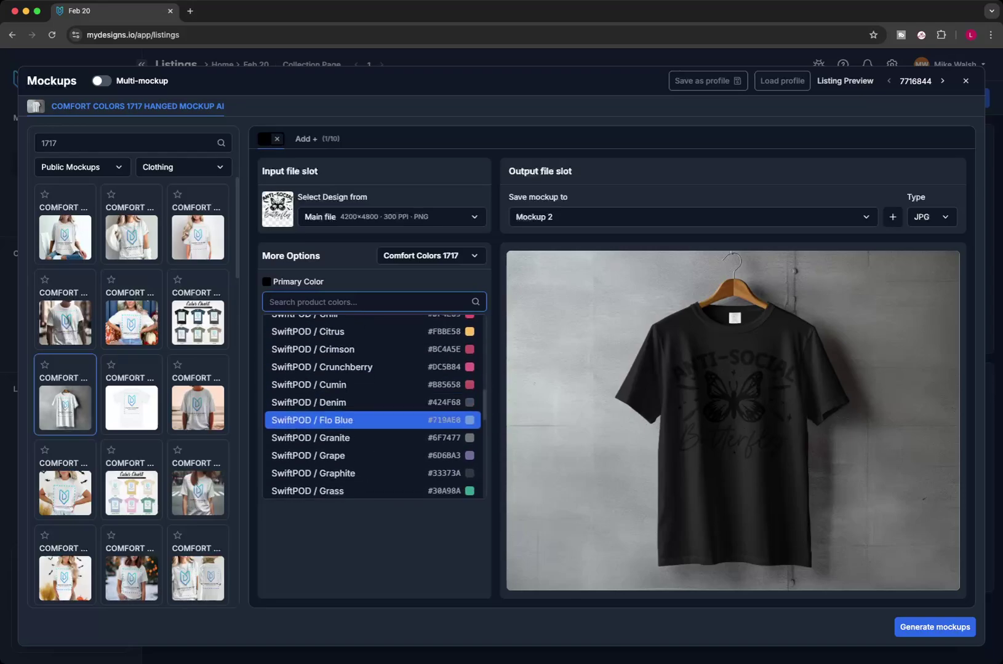
pyautogui.press('Down')
pyautogui.press('Down')
pyautogui.press('Down')
pyautogui.press('Down')
pyautogui.press('Down')
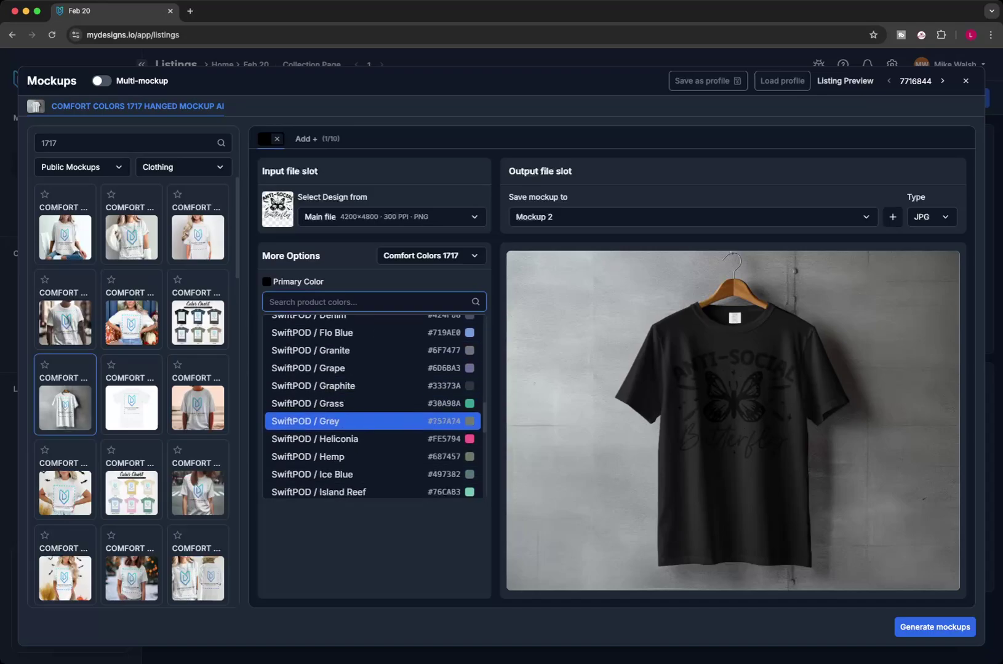
pyautogui.press('Down')
pyautogui.press('Down')
pyautogui.press('Down')
pyautogui.press('Down')
pyautogui.press('Down')
pyautogui.press('Down')
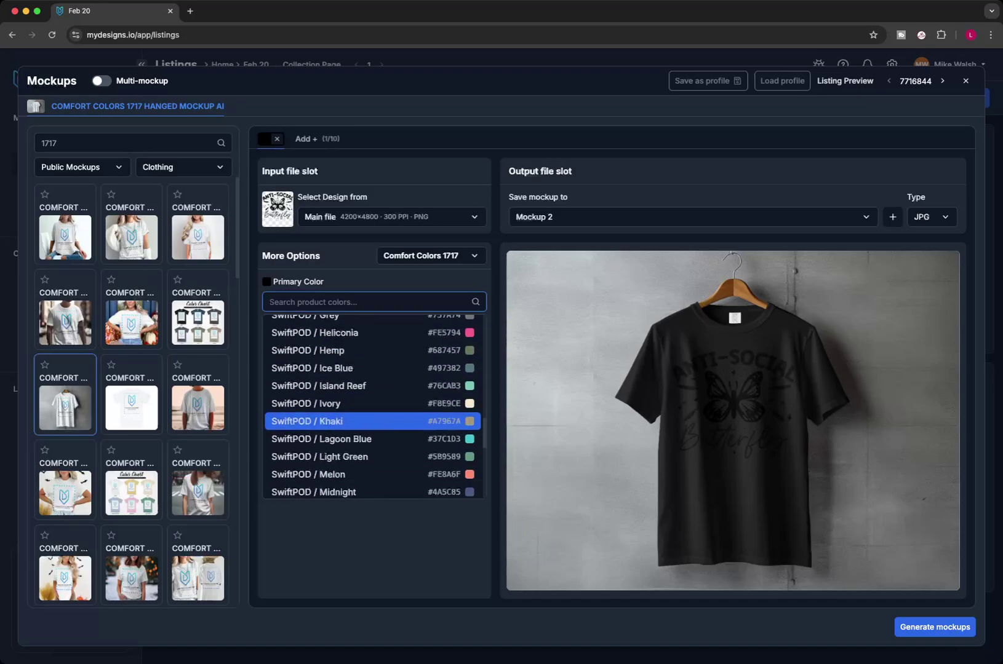
pyautogui.press('Up')
pyautogui.press('Return')
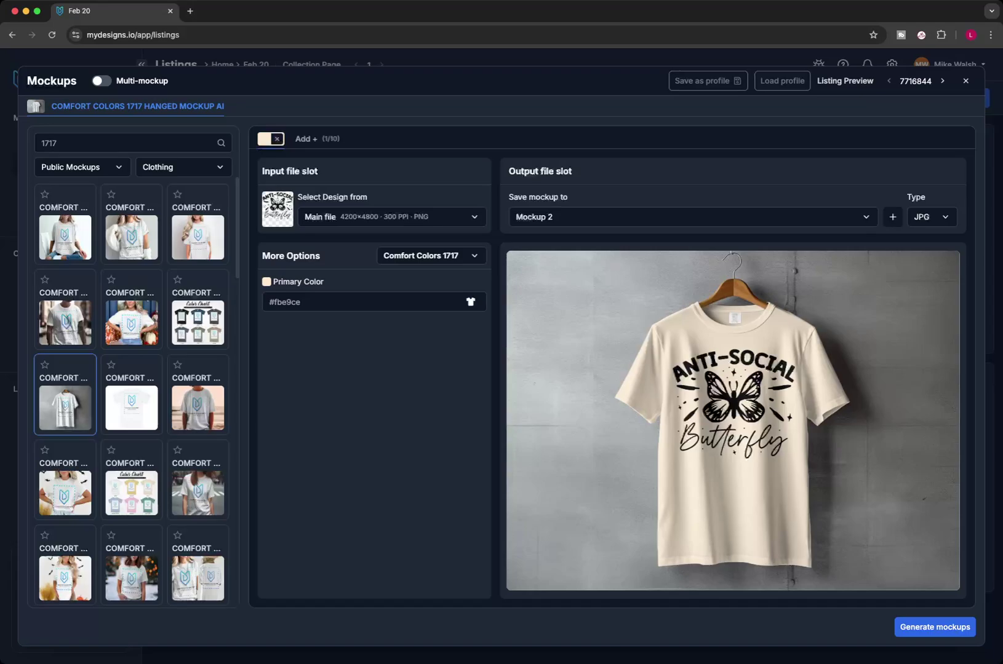
pyautogui.click(470, 301)
pyautogui.press('Down')
pyautogui.press('Down')
pyautogui.press('Down')
pyautogui.press('Down')
pyautogui.press('Down')
pyautogui.press('Down')
pyautogui.press('Down')
pyautogui.press('Down')
pyautogui.press('Down')
pyautogui.press('Down')
pyautogui.press('Down')
pyautogui.press('Down')
pyautogui.press('Down')
pyautogui.press('Down')
pyautogui.press('Down')
pyautogui.press('Down')
pyautogui.press('Down')
pyautogui.press('Down')
pyautogui.press('Down')
pyautogui.press('Down')
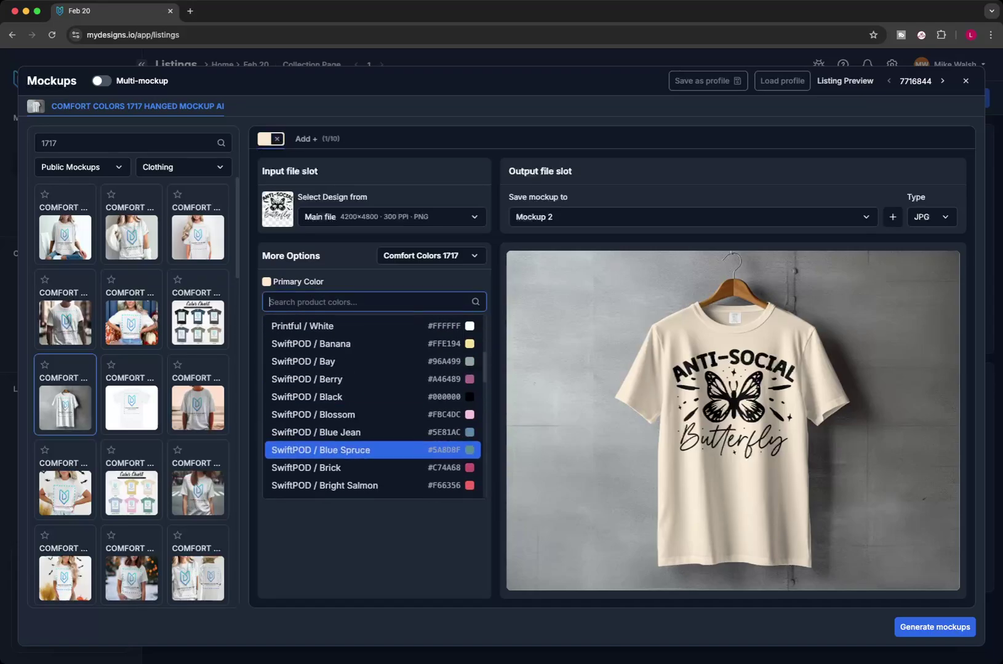
pyautogui.press('Down')
pyautogui.press('Down')
pyautogui.press('Down')
pyautogui.press('Down')
pyautogui.press('Down')
pyautogui.press('Down')
pyautogui.press('Down')
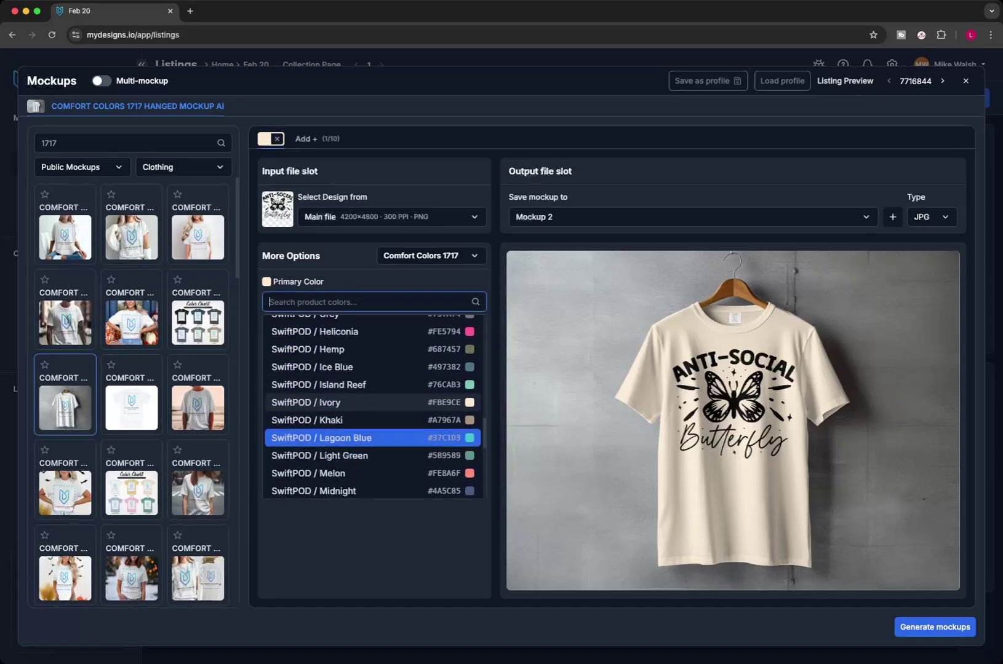
pyautogui.scroll(-4, 373, 469)
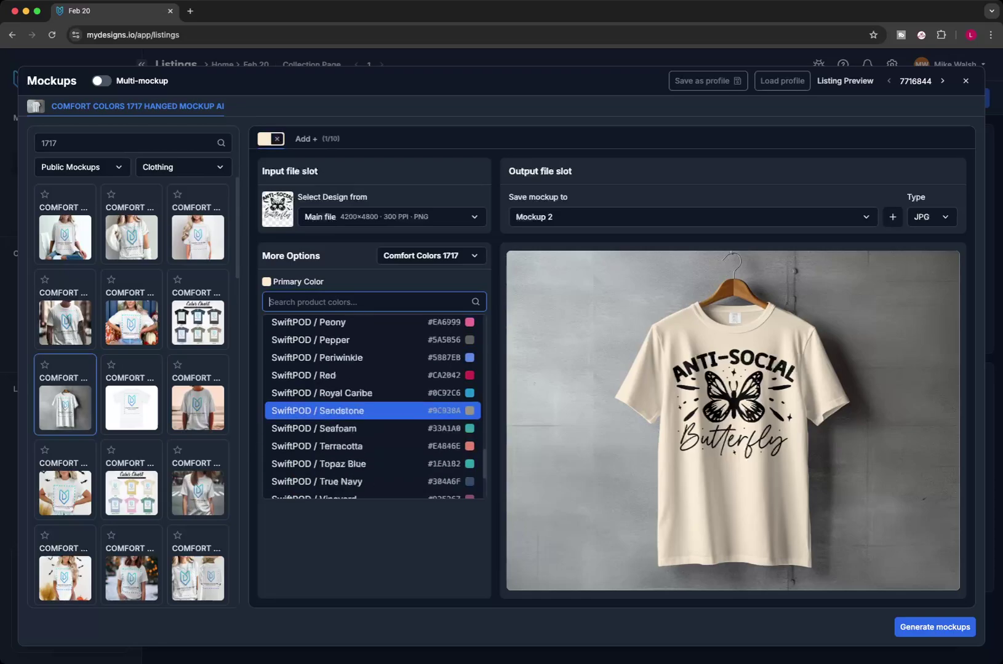
pyautogui.scroll(1, 372, 469)
pyautogui.press('Escape')
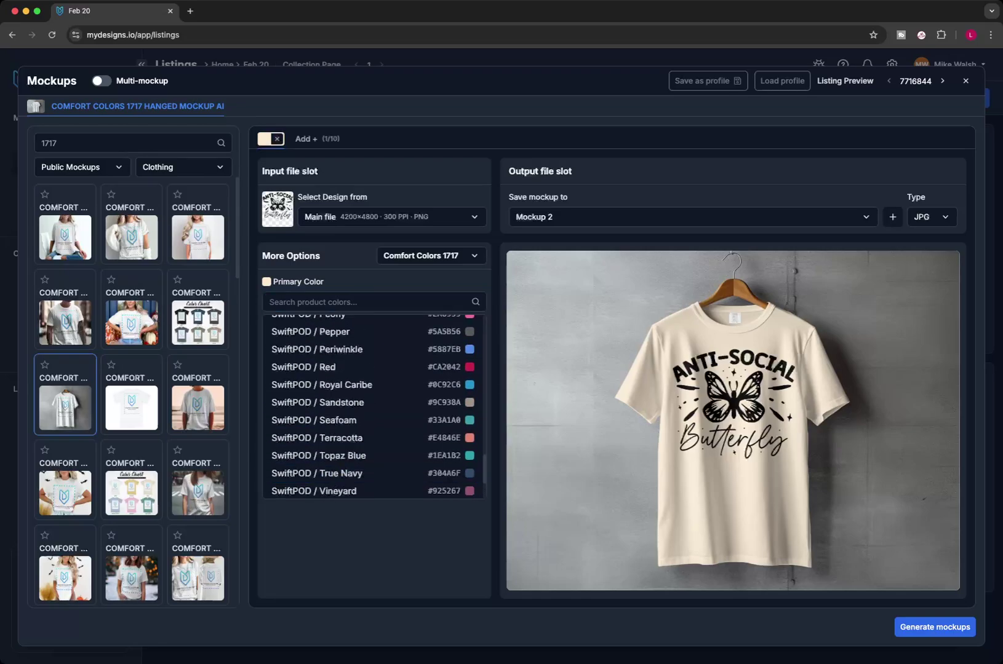
# Step: Set the hanged mockup's primary color to the product color SwiftPOD / Topaz Blue
pyautogui.click(470, 302)
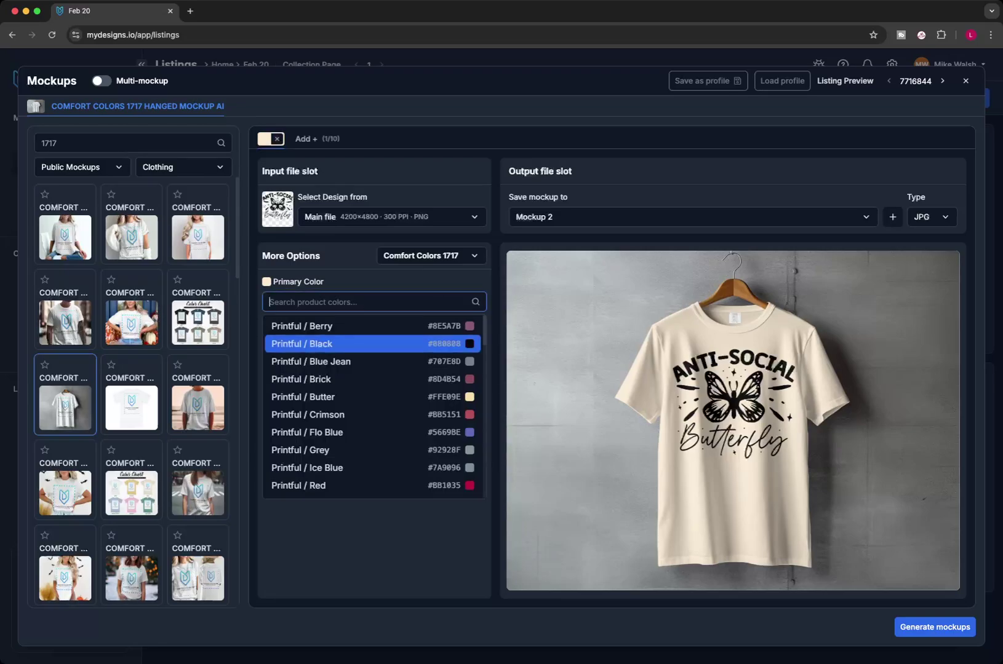
pyautogui.scroll(-14, 400, 446)
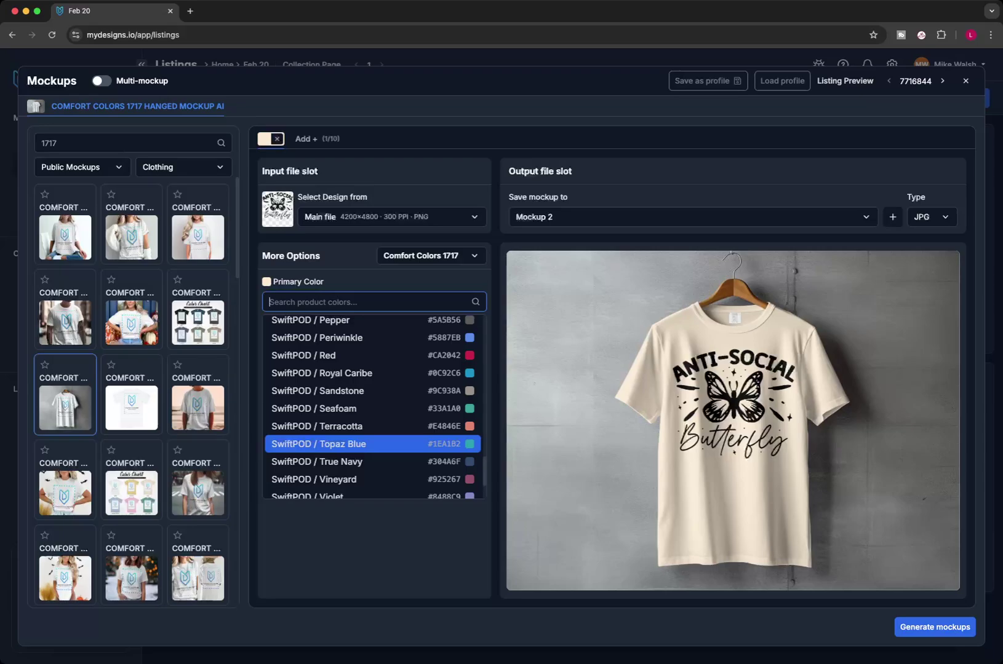
pyautogui.click(400, 444)
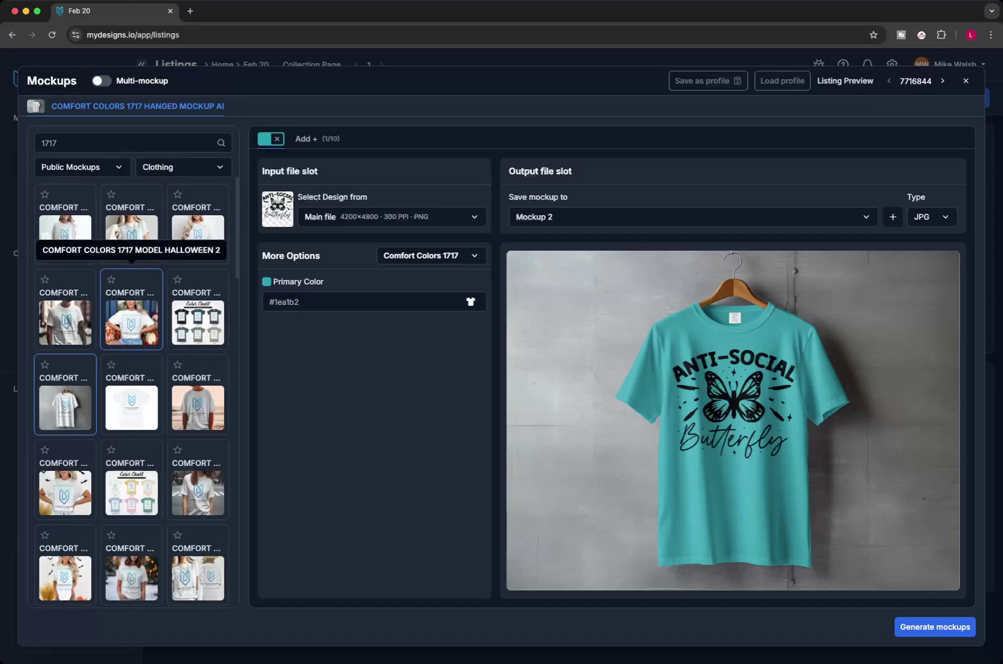
# Step: Look through the Comfort Colors 1717 product colors for the hanged mockup and keep SwiftPOD / Topaz Blue
pyautogui.click(471, 302)
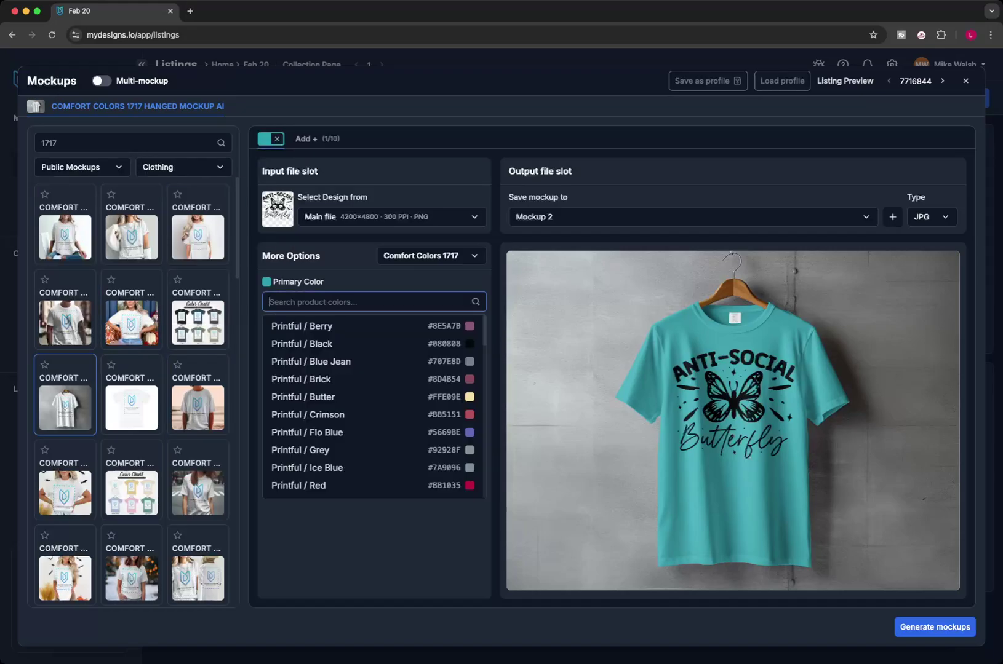
pyautogui.scroll(-4, 431, 415)
pyautogui.scroll(-8, 373, 419)
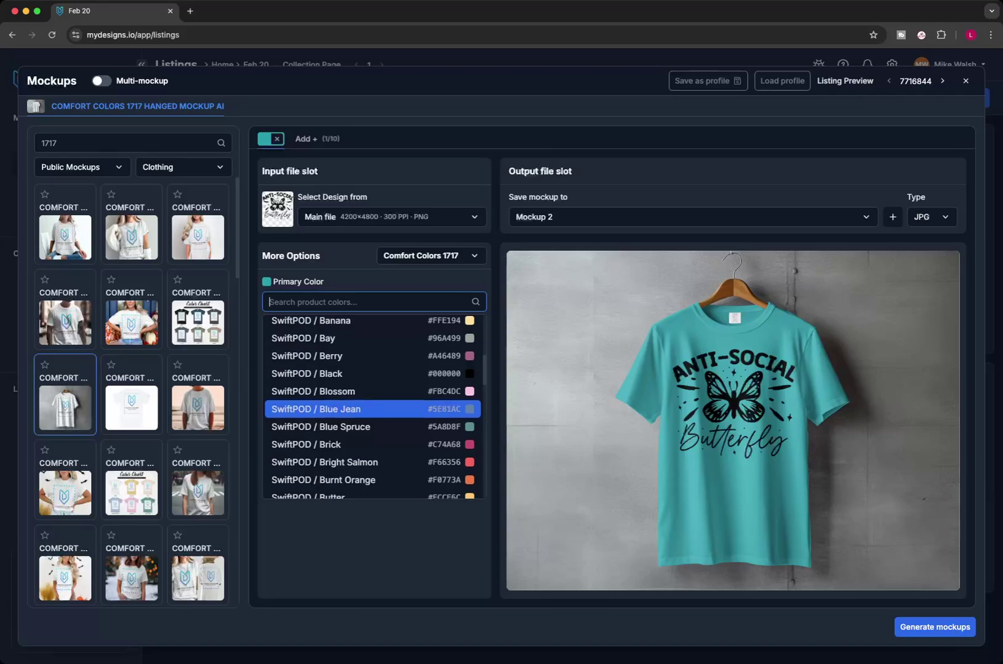
pyautogui.scroll(-6, 373, 444)
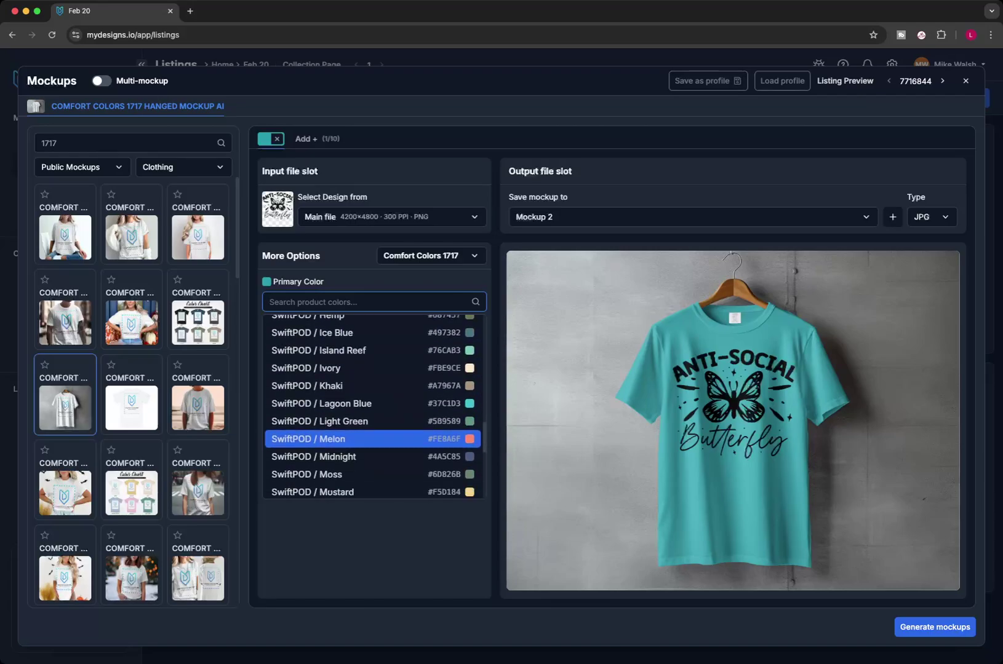
pyautogui.scroll(-3, 373, 444)
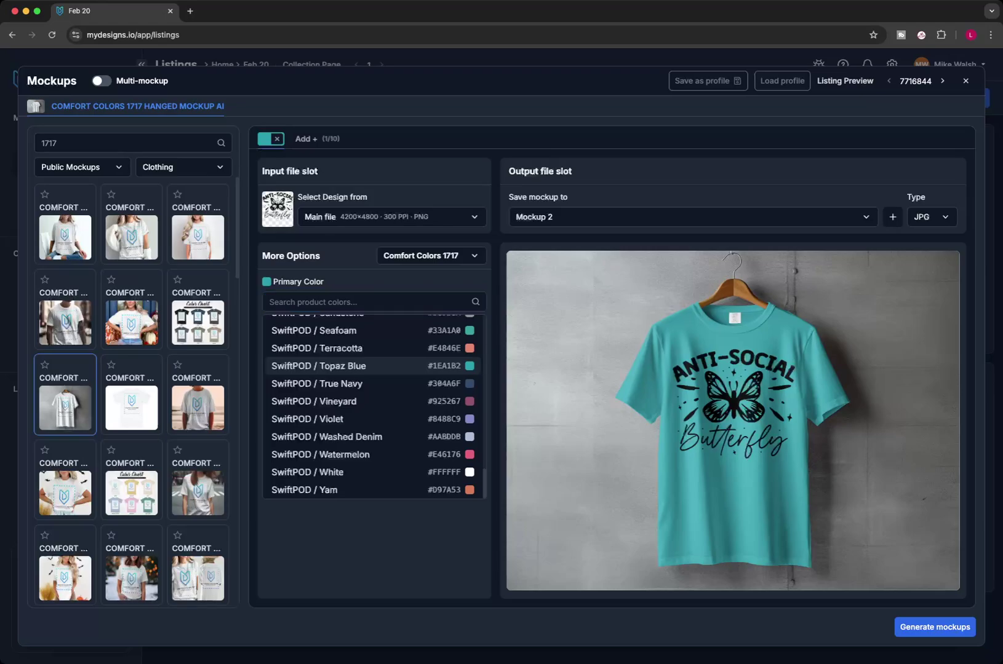
pyautogui.click(318, 366)
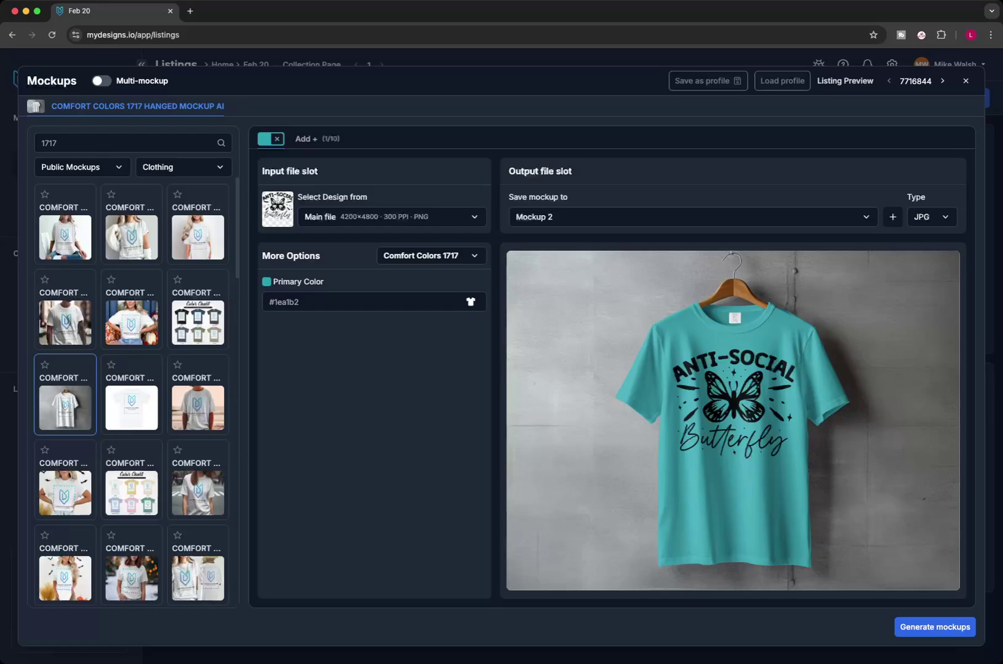
# Step: Enable multi-mockup mode and save the hanged mockup to the Mockup 2 slot
pyautogui.click(102, 81)
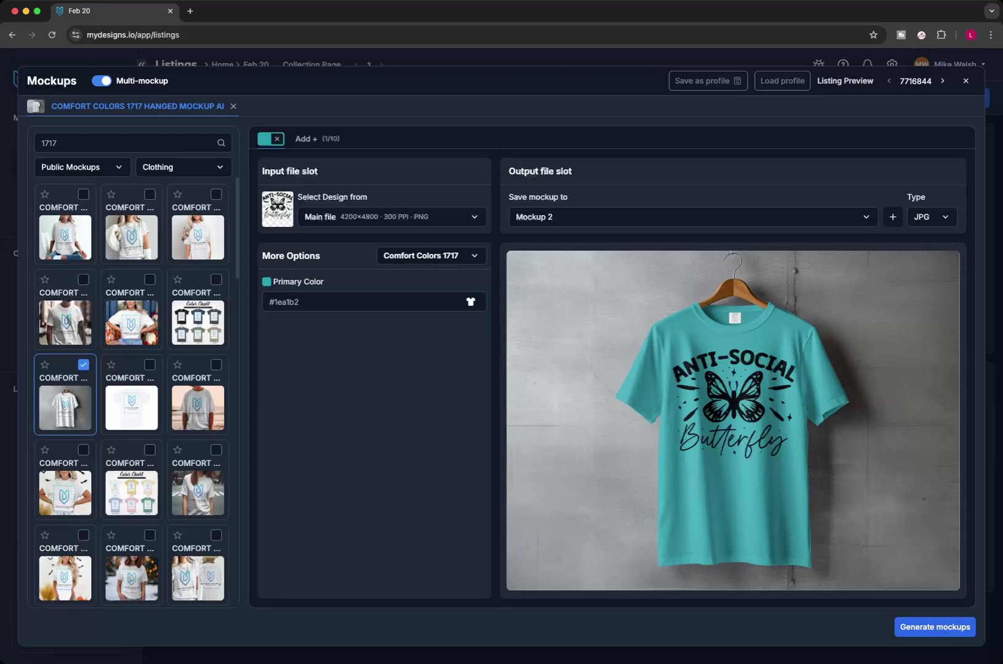
pyautogui.click(689, 217)
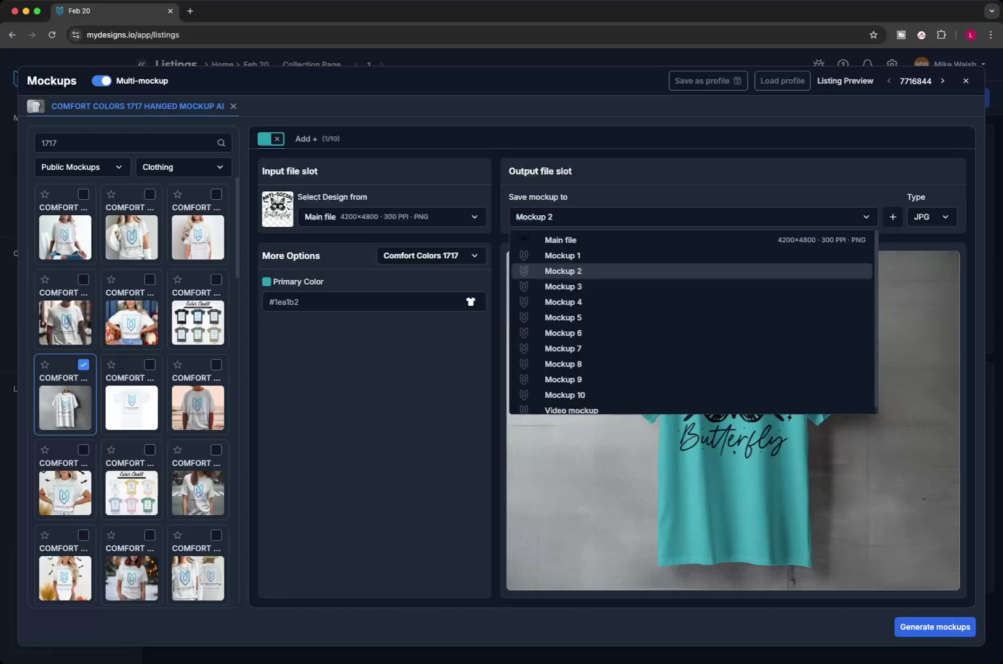
pyautogui.click(563, 271)
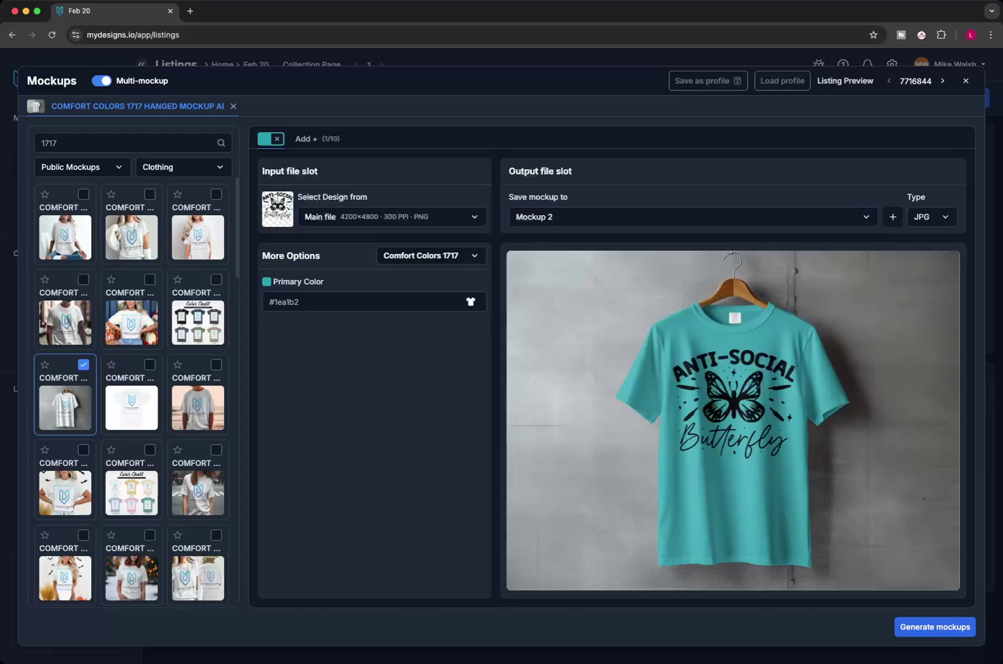
# Step: Add the Comfort Colors 1717 Model Halloween 2 mockup and set its primary color to SwiftPOD / Ivory
pyautogui.click(150, 279)
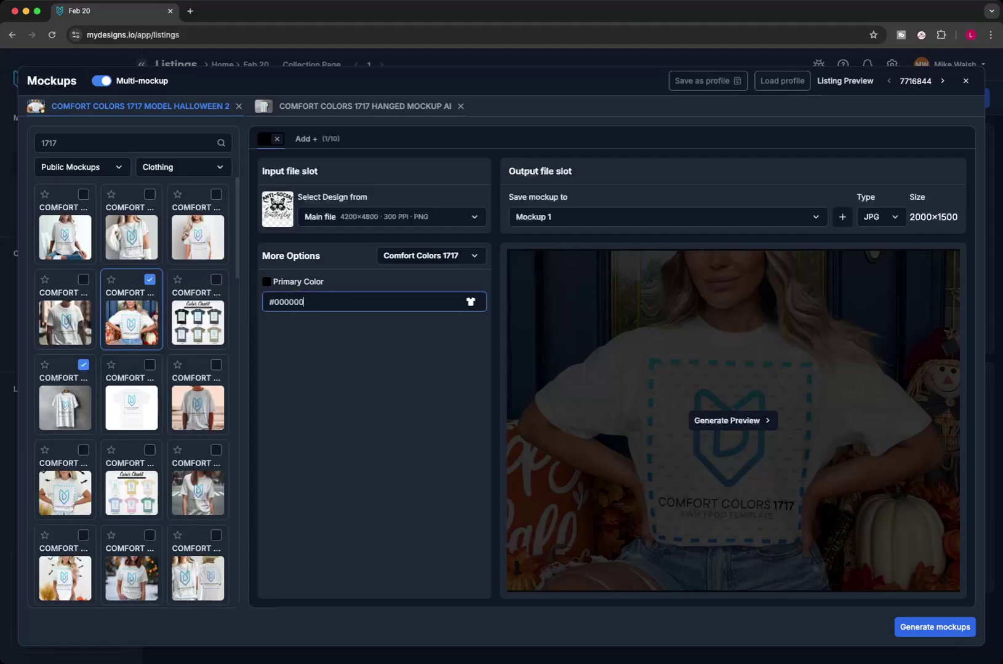
pyautogui.click(471, 301)
pyautogui.press('Down')
pyautogui.press('Down')
pyautogui.press('Down')
pyautogui.press('Down')
pyautogui.press('Down')
pyautogui.press('Down')
pyautogui.press('Down')
pyautogui.press('Down')
pyautogui.press('Down')
pyautogui.press('Down')
pyautogui.press('Down')
pyautogui.press('Down')
pyautogui.press('Down')
pyautogui.press('Down')
pyautogui.press('Down')
pyautogui.press('Down')
pyautogui.press('Down')
pyautogui.press('Down')
pyautogui.press('Down')
pyautogui.press('Down')
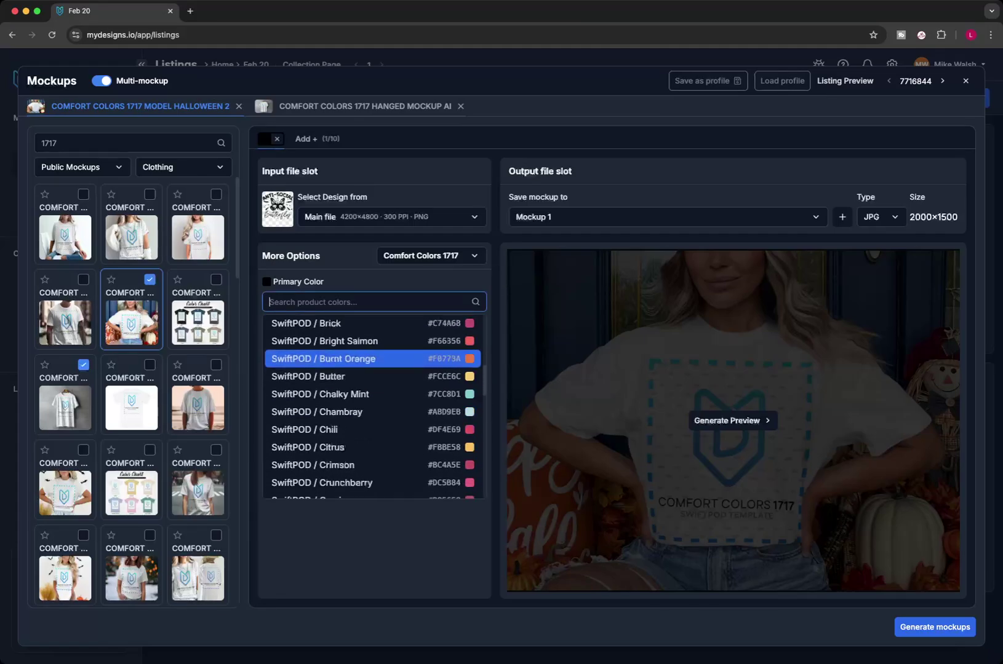
pyautogui.press('Down')
pyautogui.press('Down')
pyautogui.press('Down')
pyautogui.press('Down')
pyautogui.press('Down')
pyautogui.press('Down')
pyautogui.press('Down')
pyautogui.press('Down')
pyautogui.press('Down')
pyautogui.press('Down')
pyautogui.press('Down')
pyautogui.press('Down')
pyautogui.press('Down')
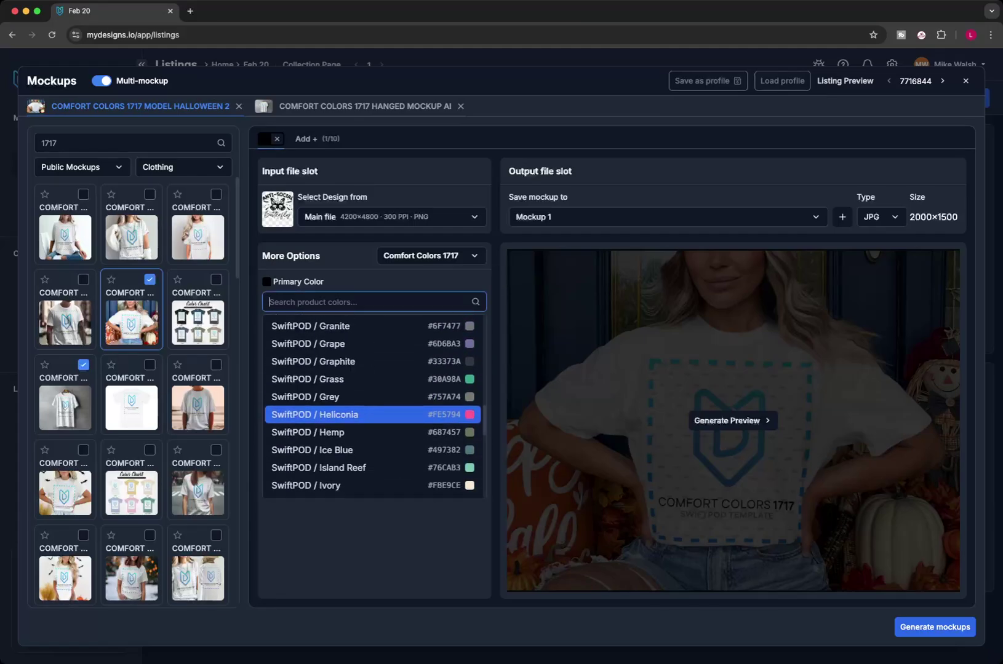
pyautogui.press('Up')
pyautogui.press('Up')
pyautogui.press('Up')
pyautogui.press('Up')
pyautogui.press('Up')
pyautogui.press('Up')
pyautogui.press('Up')
pyautogui.press('Up')
pyautogui.press('Up')
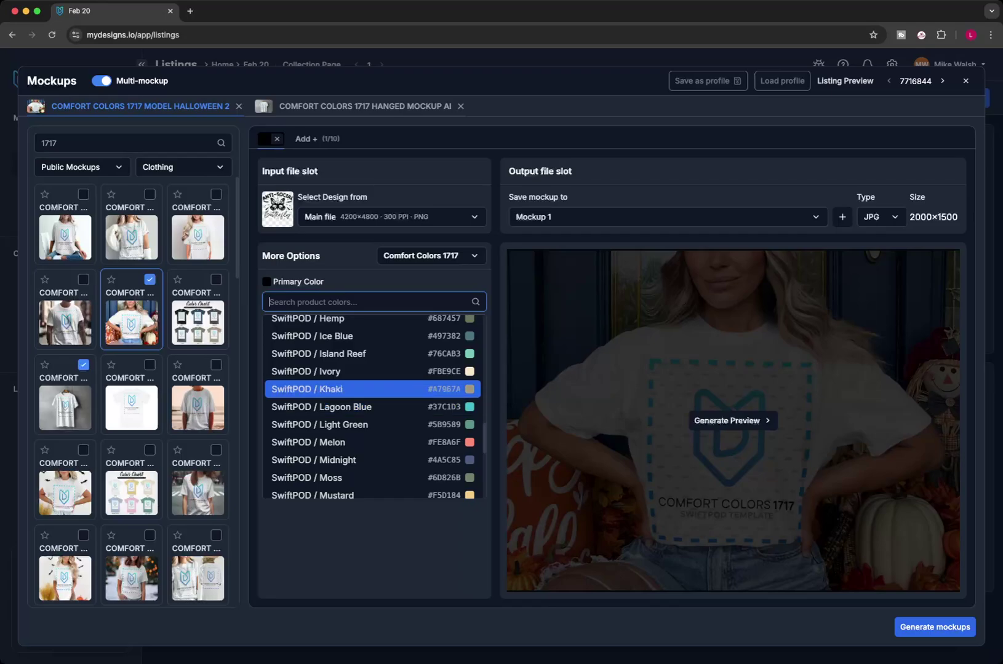
pyautogui.press('Return')
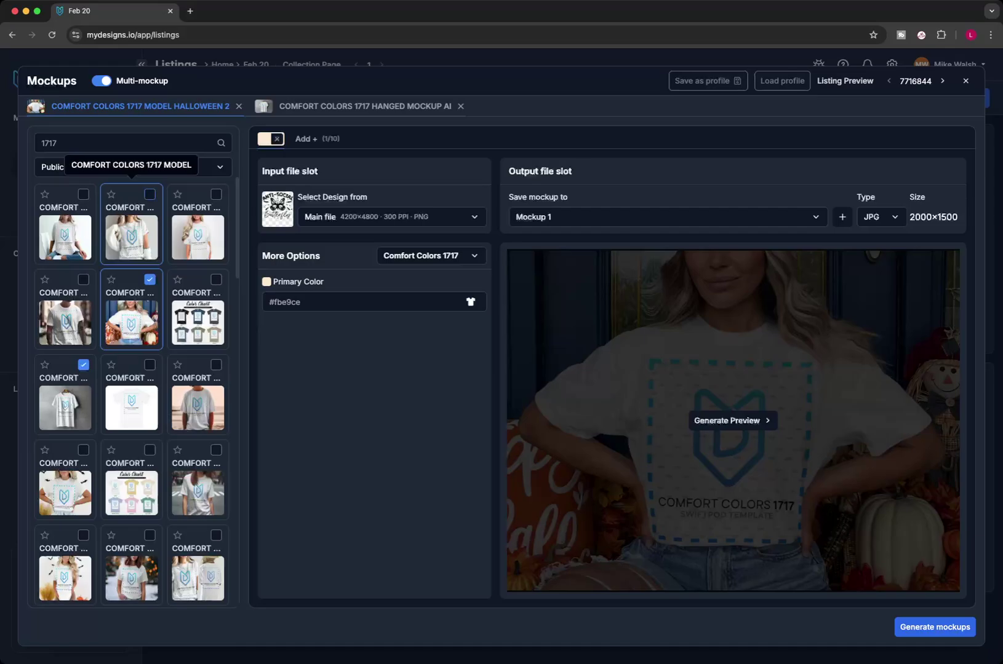
# Step: Add the Comfort Colors 1717 Model mockup and set its output slot to Mockup 3
pyautogui.click(150, 194)
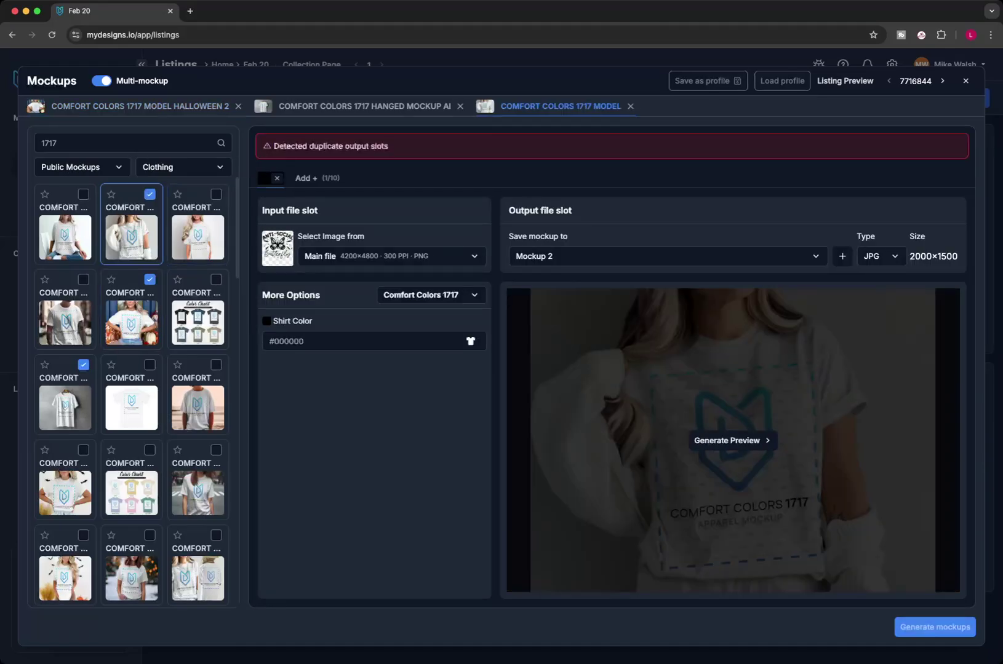
pyautogui.click(664, 256)
pyautogui.click(554, 327)
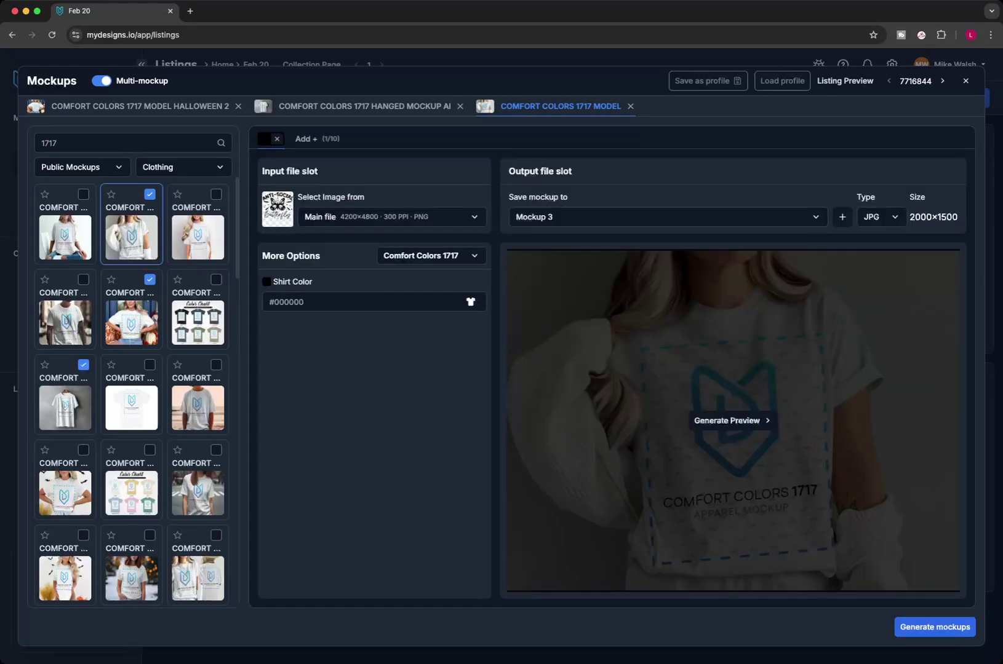
# Step: Set the Comfort Colors 1717 Model mockup's shirt color to SwiftPOD / Orchid
pyautogui.click(471, 301)
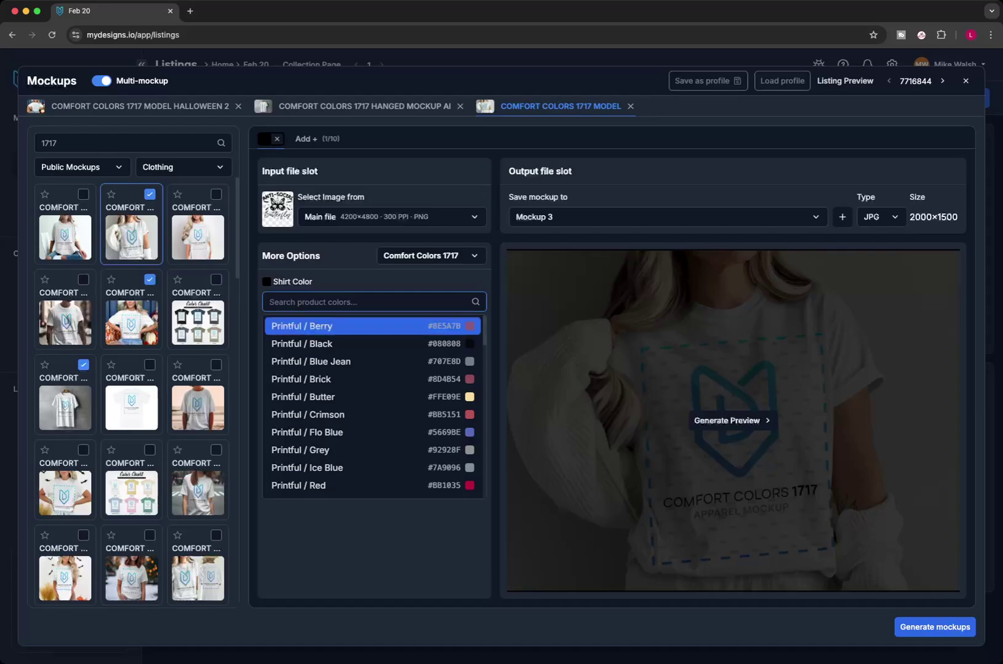
pyautogui.scroll(-10, 372, 381)
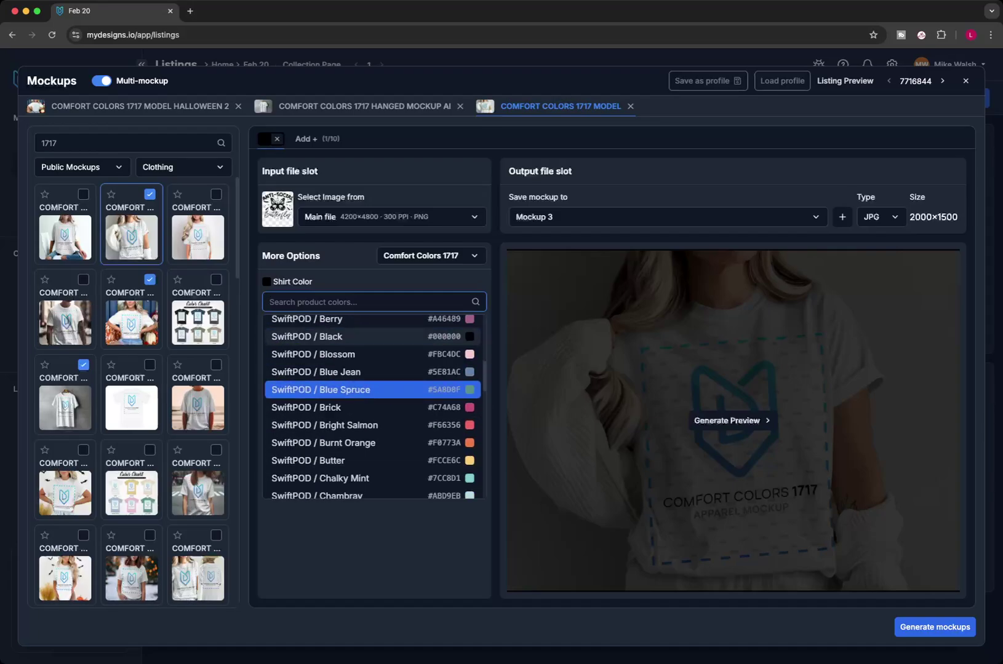
pyautogui.scroll(-5, 372, 381)
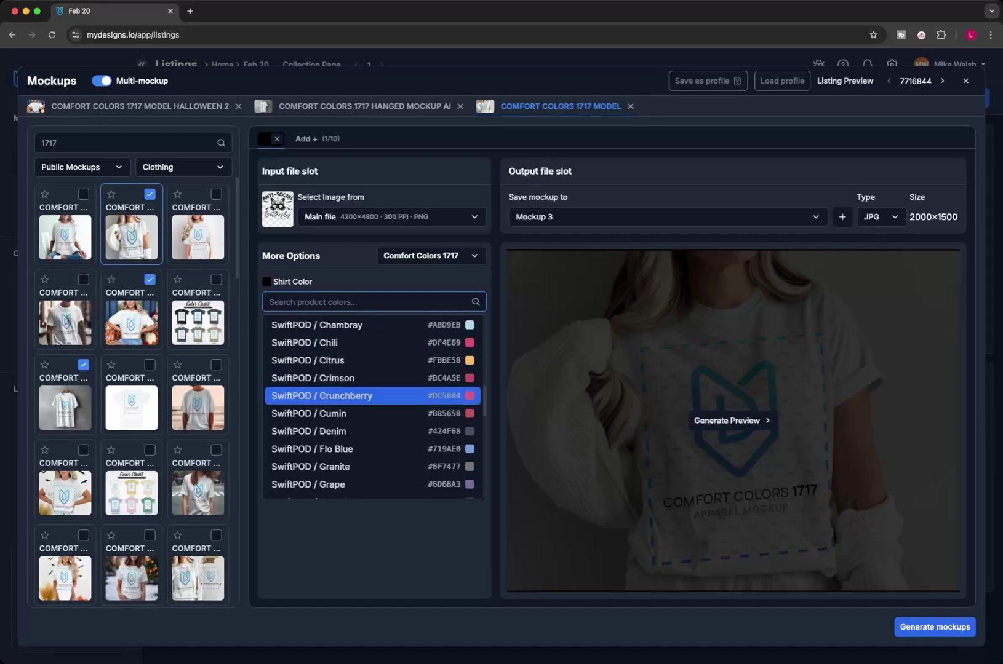
pyautogui.scroll(-1, 372, 381)
pyautogui.scroll(-6, 372, 394)
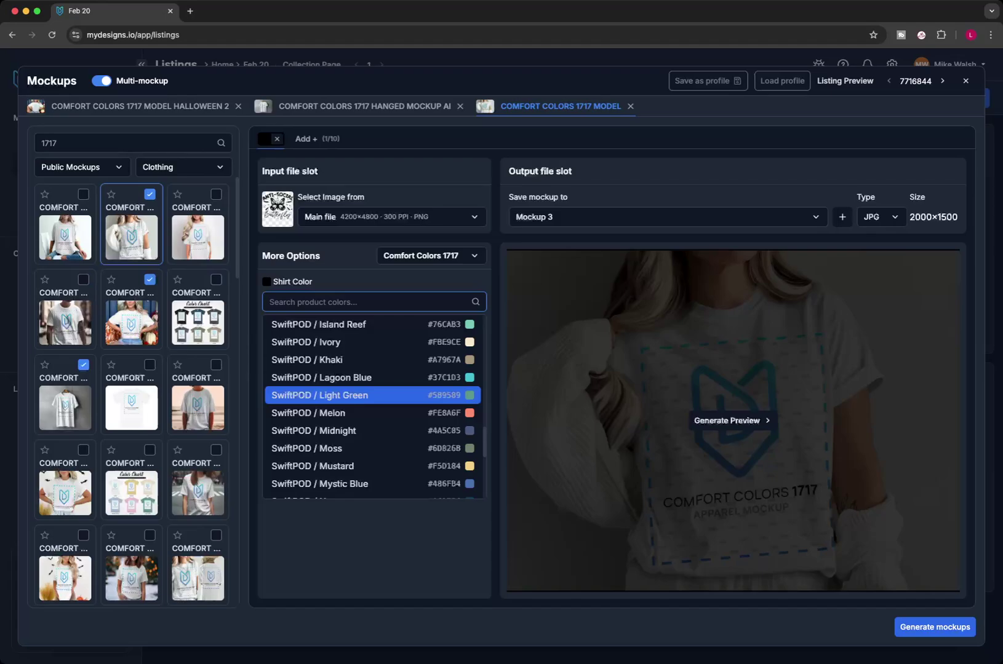
pyautogui.scroll(-2, 372, 393)
pyautogui.scroll(-2, 372, 394)
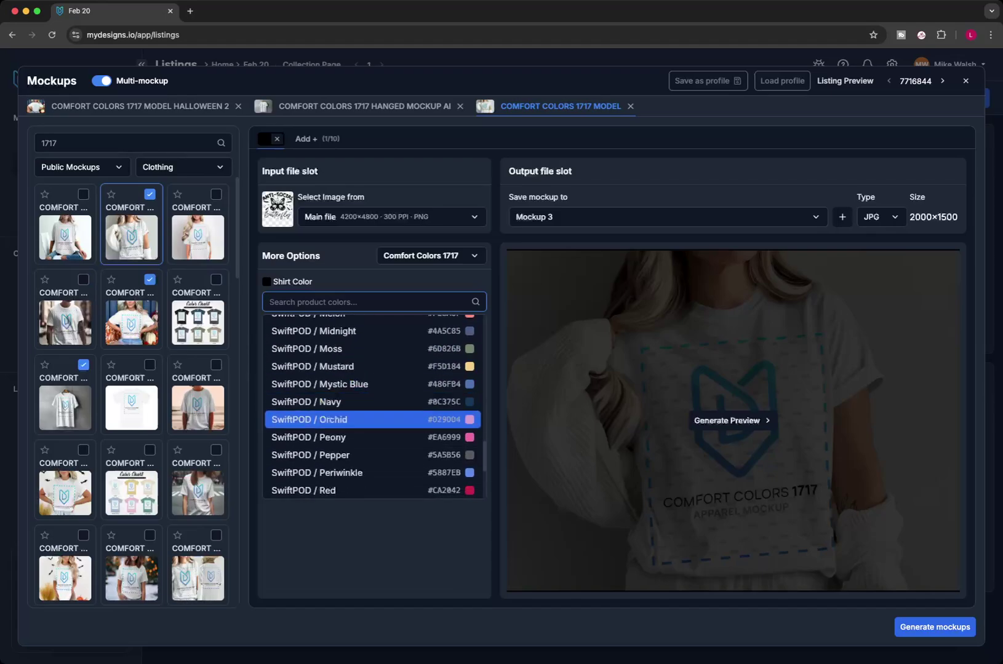
pyautogui.click(370, 416)
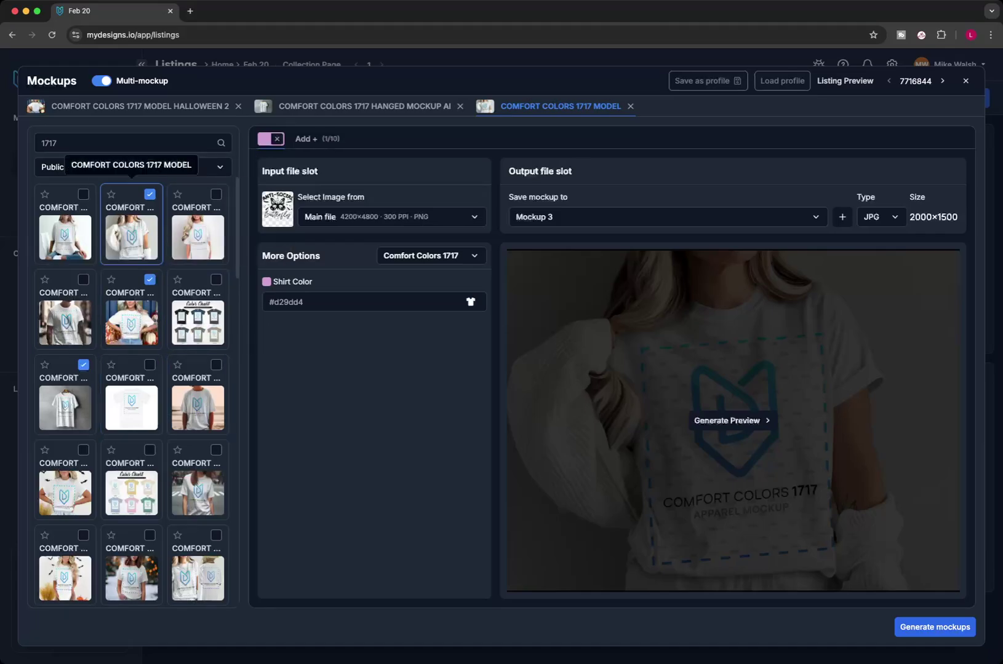
# Step: Browse the custom 1717 mockups, view Custom Comfort Colors 1717 Blue, and return to the public mockups
pyautogui.click(80, 167)
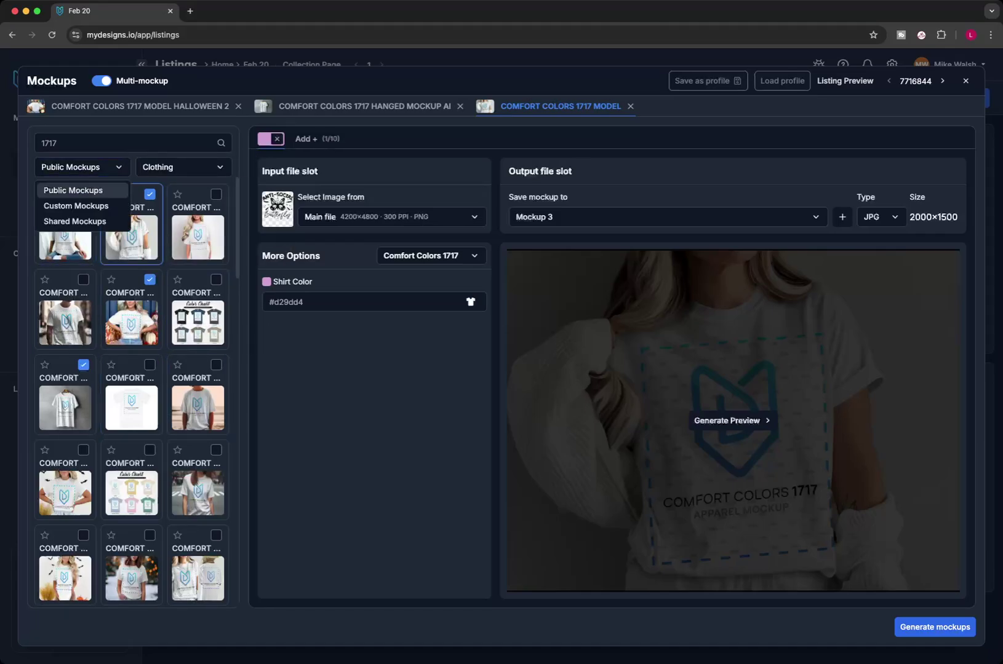
pyautogui.click(75, 206)
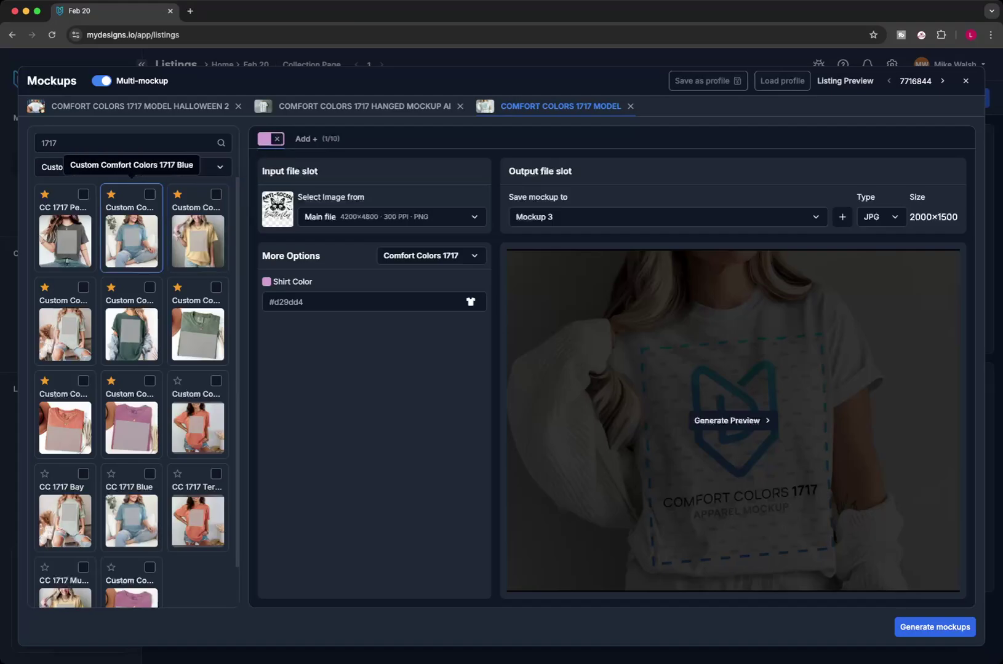
pyautogui.click(131, 234)
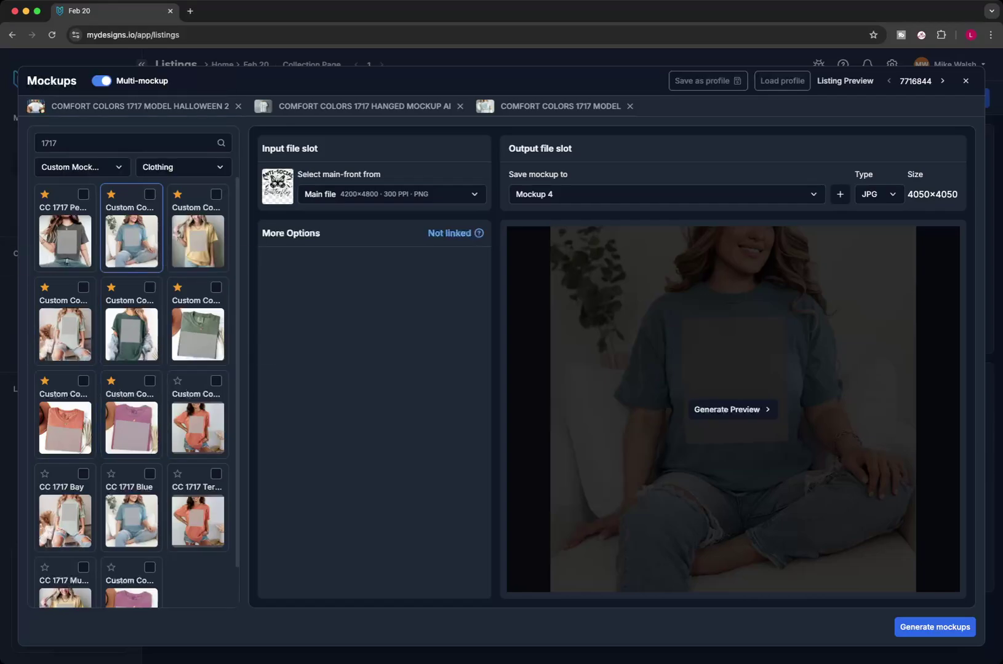
pyautogui.click(82, 167)
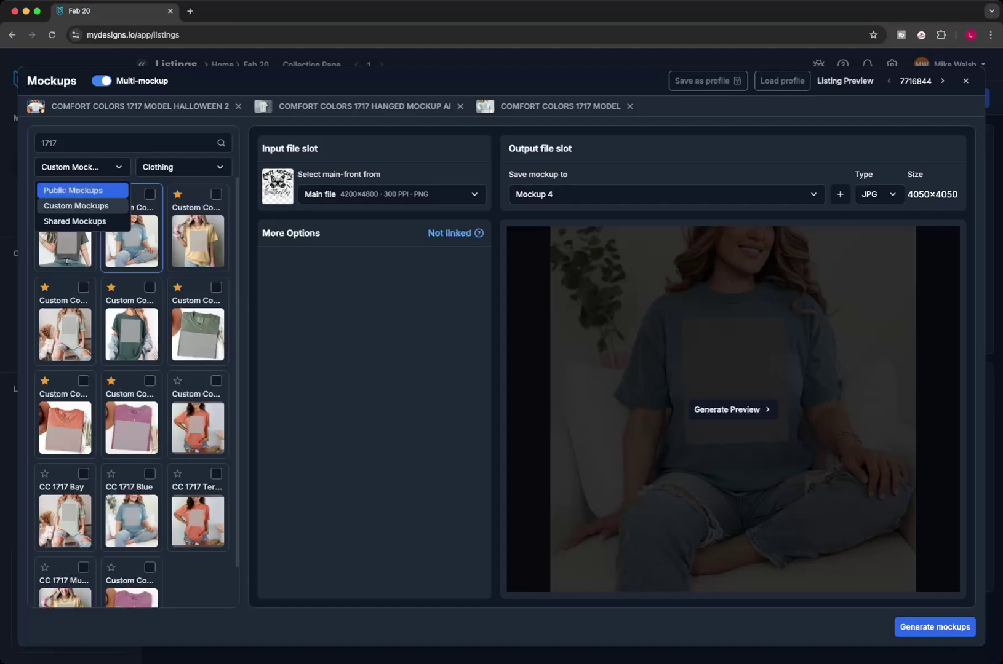
pyautogui.click(114, 190)
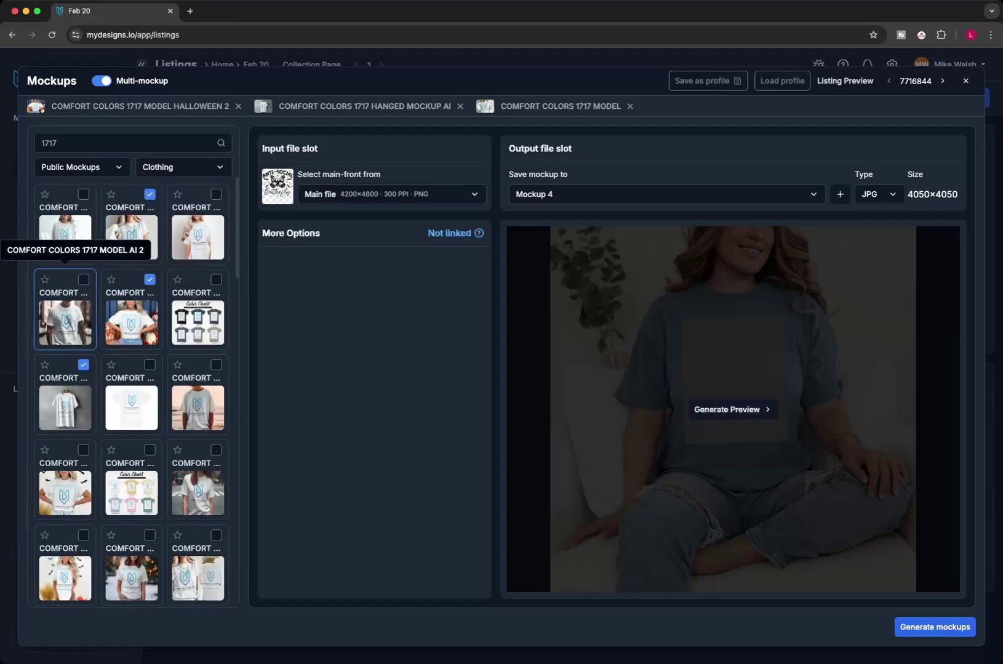
# Step: Add the Comfort Colors 1717 Model AI 2 mockup and set its output slot to Mockup 4
pyautogui.click(65, 322)
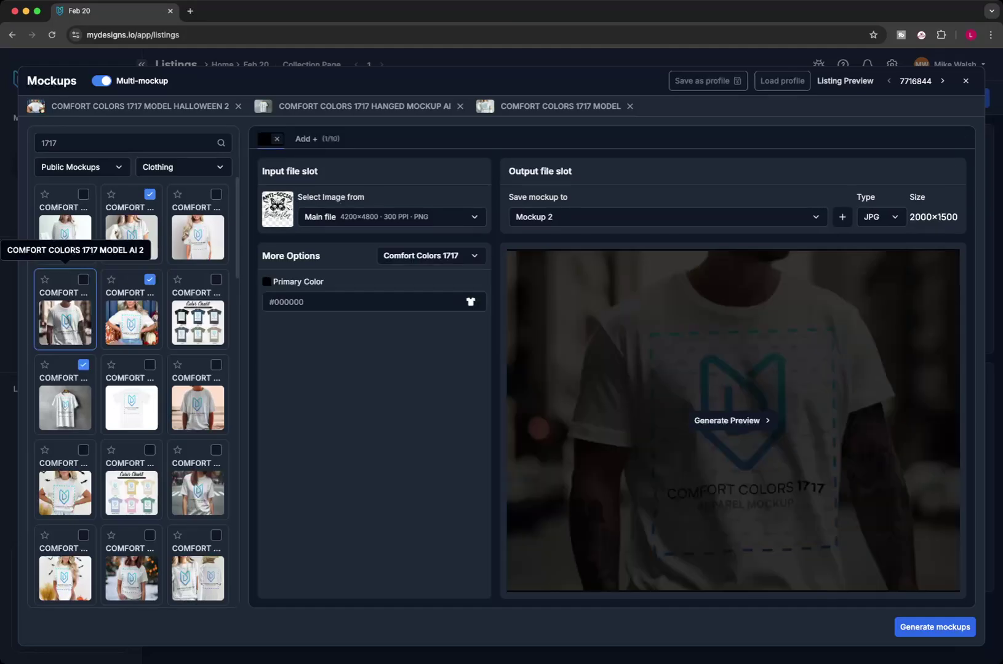
pyautogui.click(83, 279)
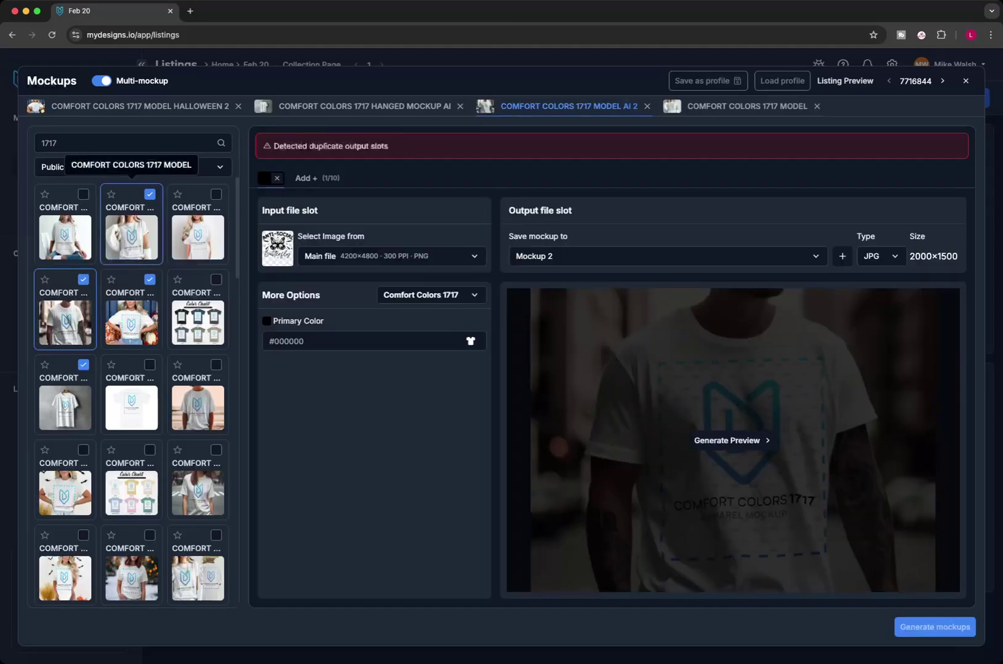
pyautogui.click(615, 256)
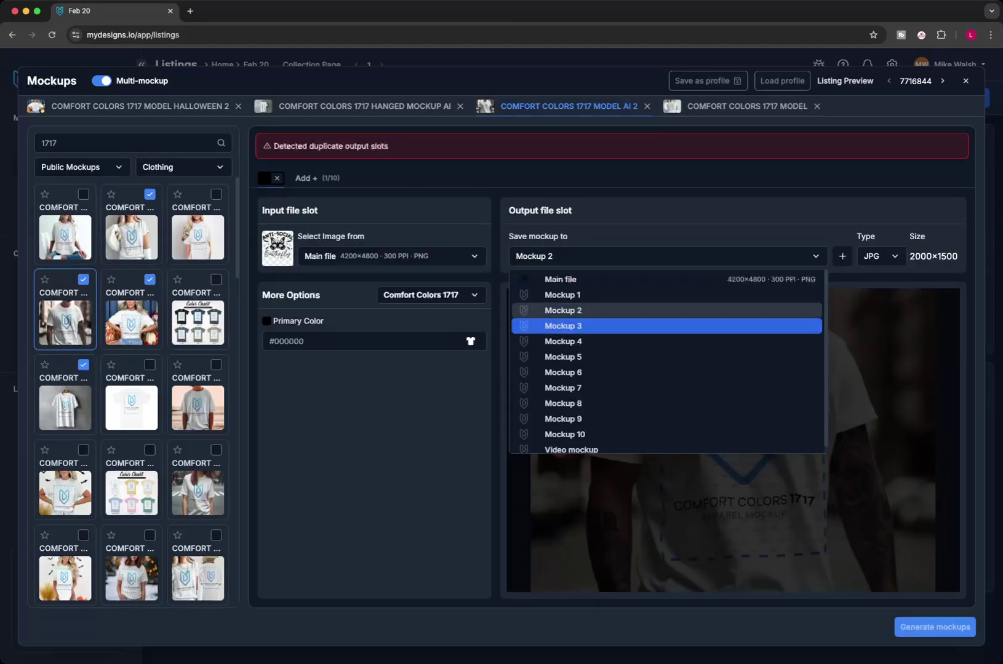
pyautogui.click(615, 342)
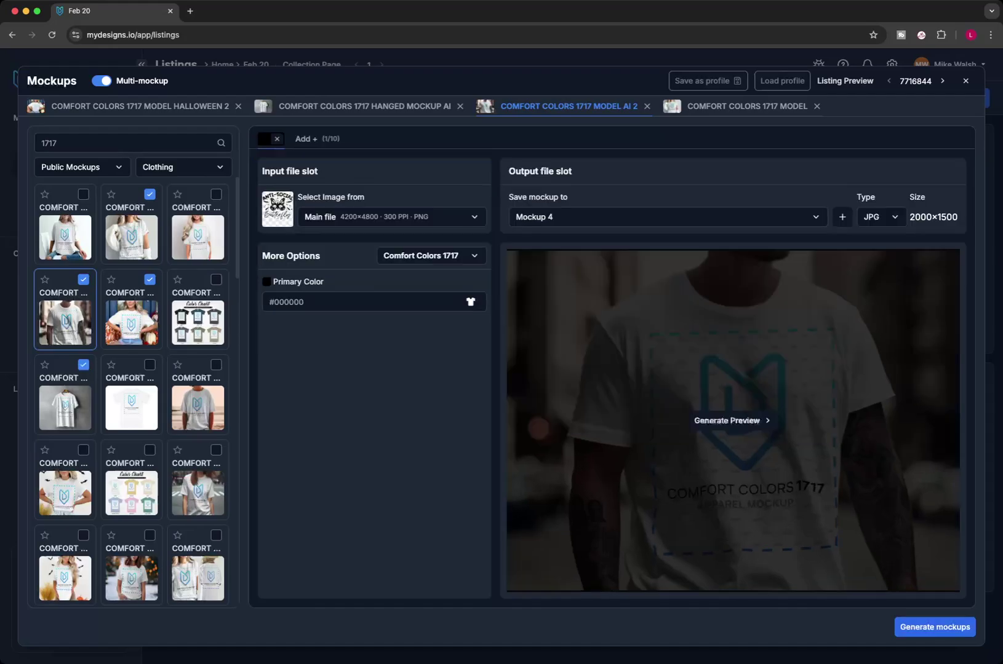
# Step: Set the Comfort Colors 1717 Model AI 2 mockup's primary color to SwiftPOD / Periwinkle
pyautogui.click(471, 302)
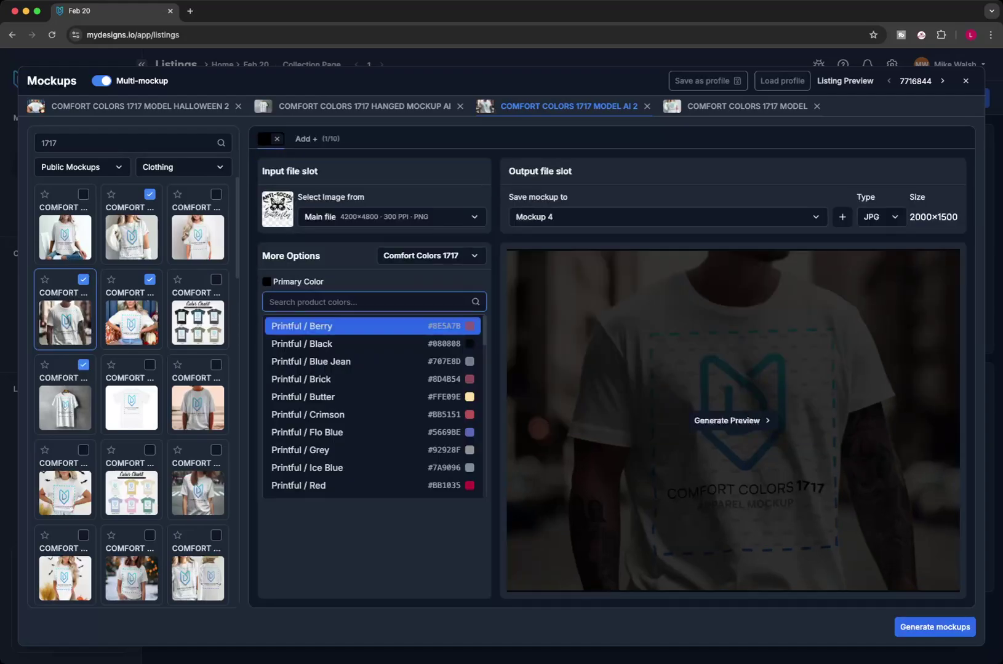
pyautogui.scroll(-6, 431, 379)
pyautogui.scroll(-10, 372, 406)
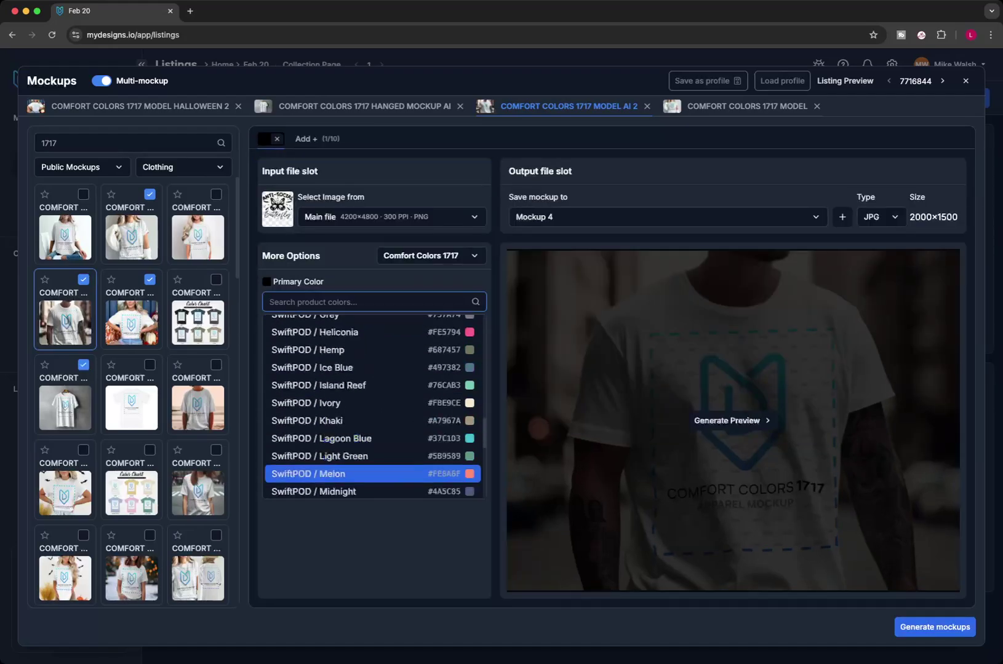
pyautogui.scroll(-6, 372, 477)
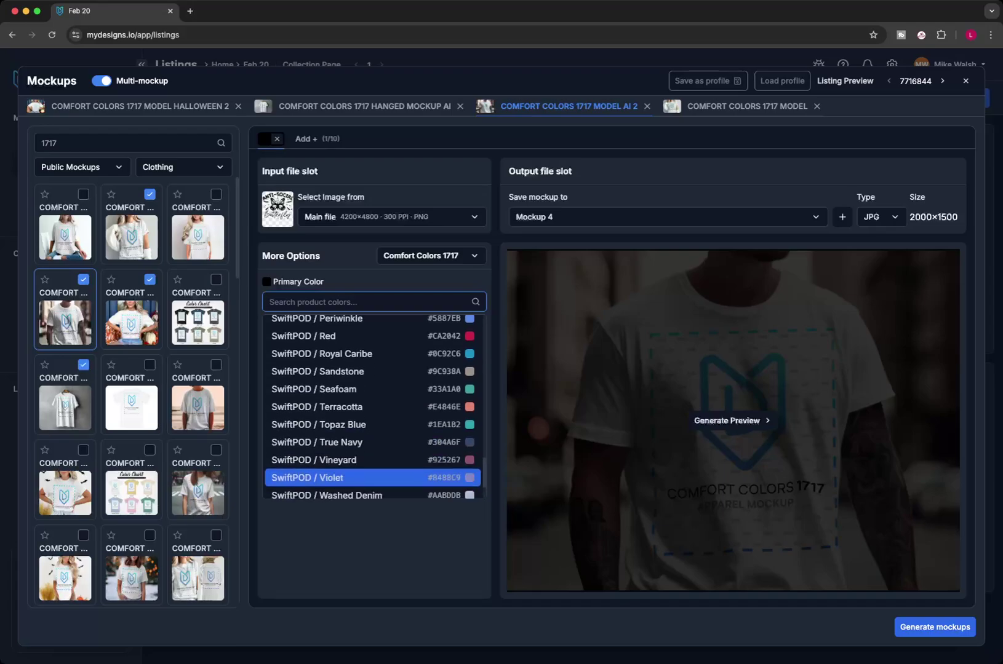
pyautogui.scroll(-1, 372, 486)
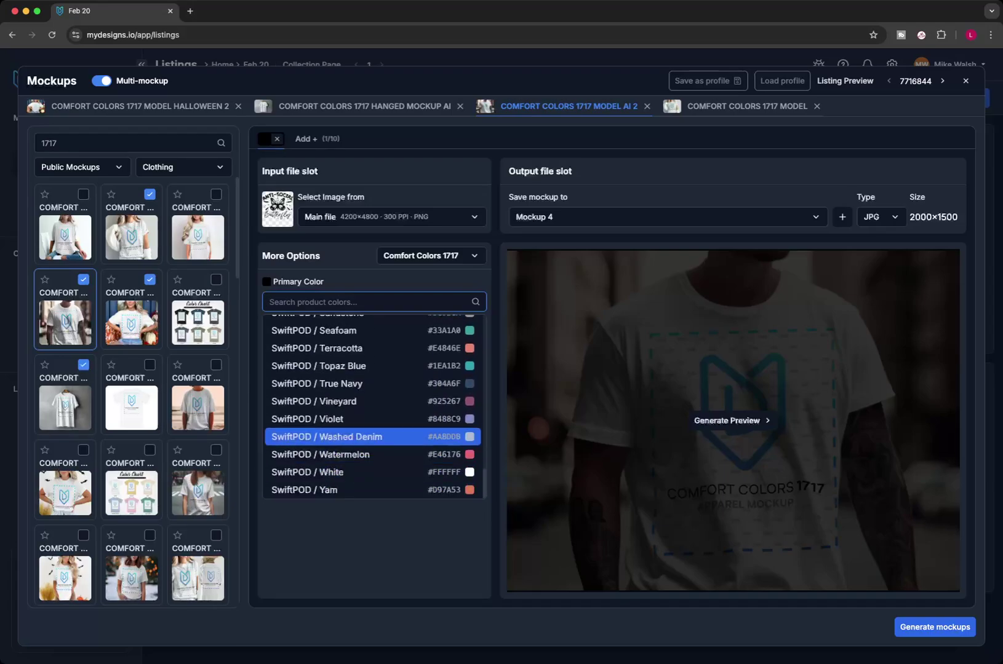
pyautogui.scroll(1, 372, 431)
pyautogui.scroll(1, 372, 430)
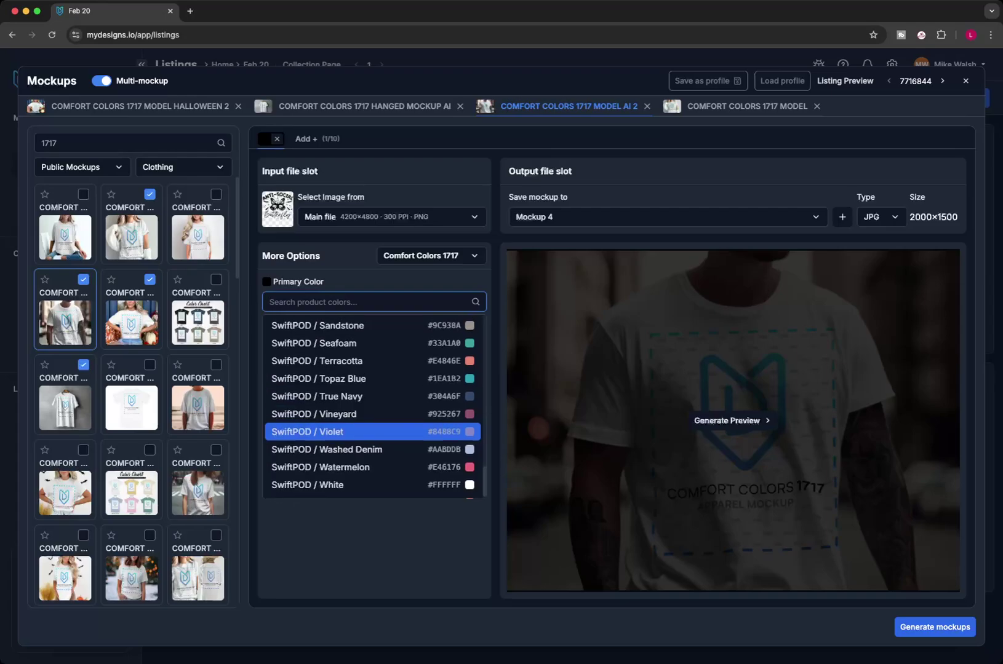
pyautogui.scroll(1, 372, 395)
pyautogui.scroll(3, 372, 393)
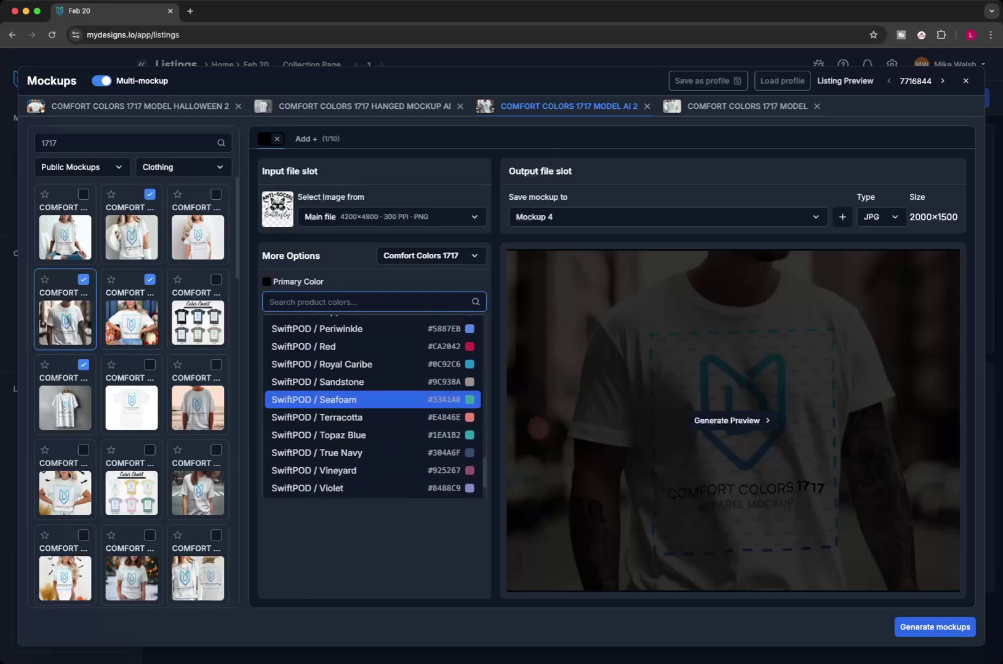
pyautogui.press('Down')
pyautogui.press('Return')
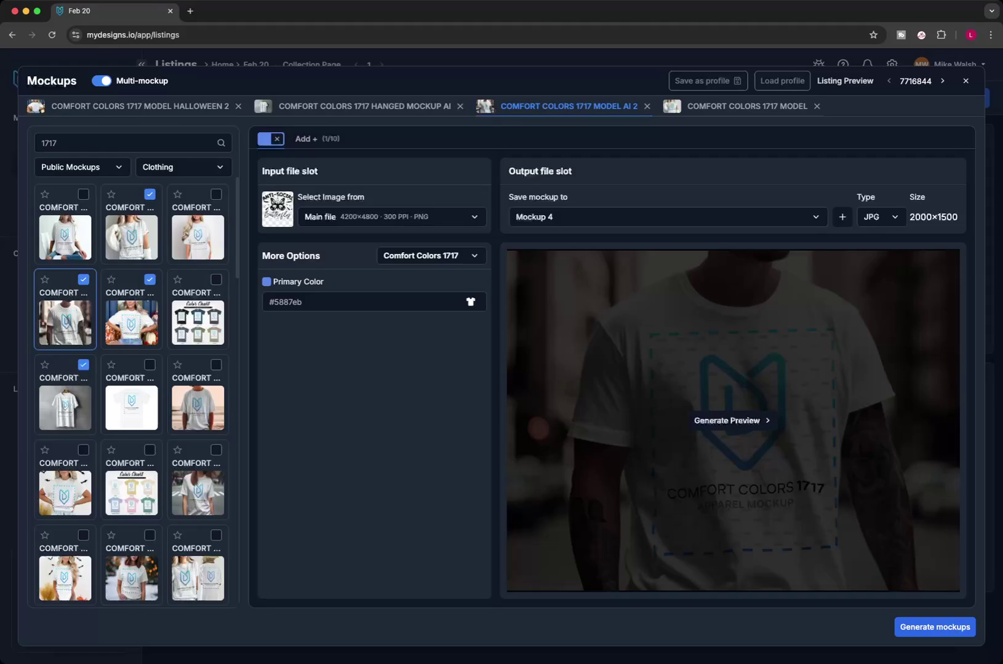
# Step: Generate the configured mockups and look through the resulting images on the Sorry I'm Late listing
pyautogui.click(935, 627)
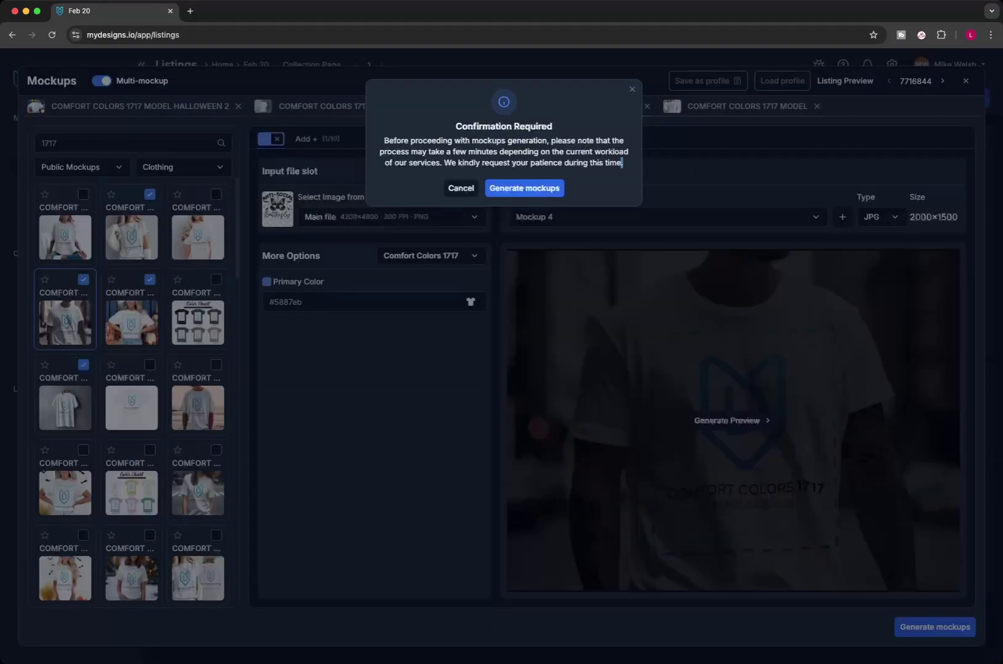
pyautogui.click(522, 188)
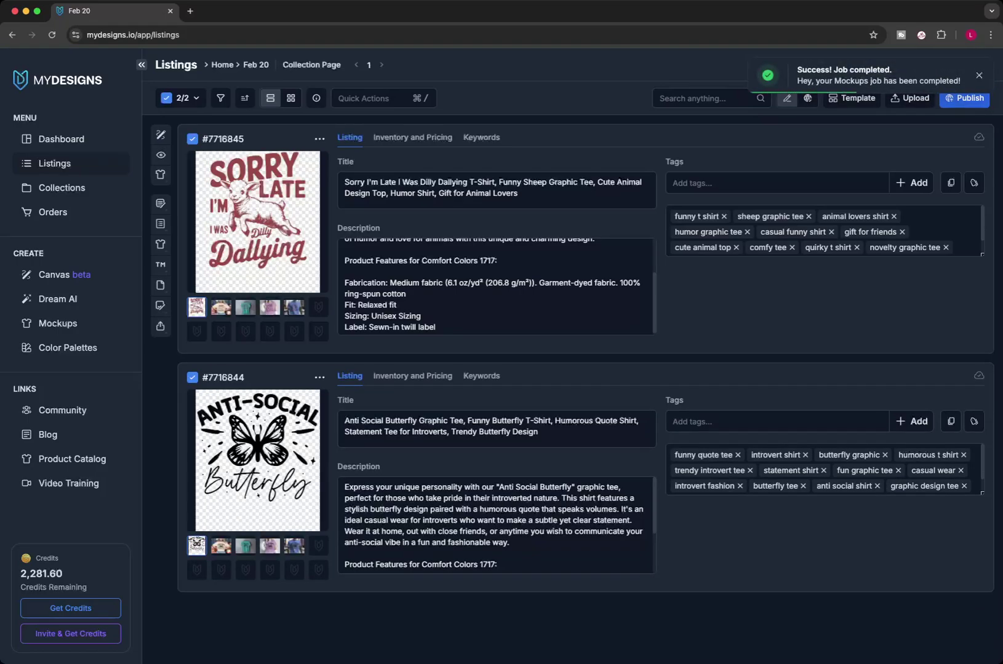
pyautogui.click(221, 307)
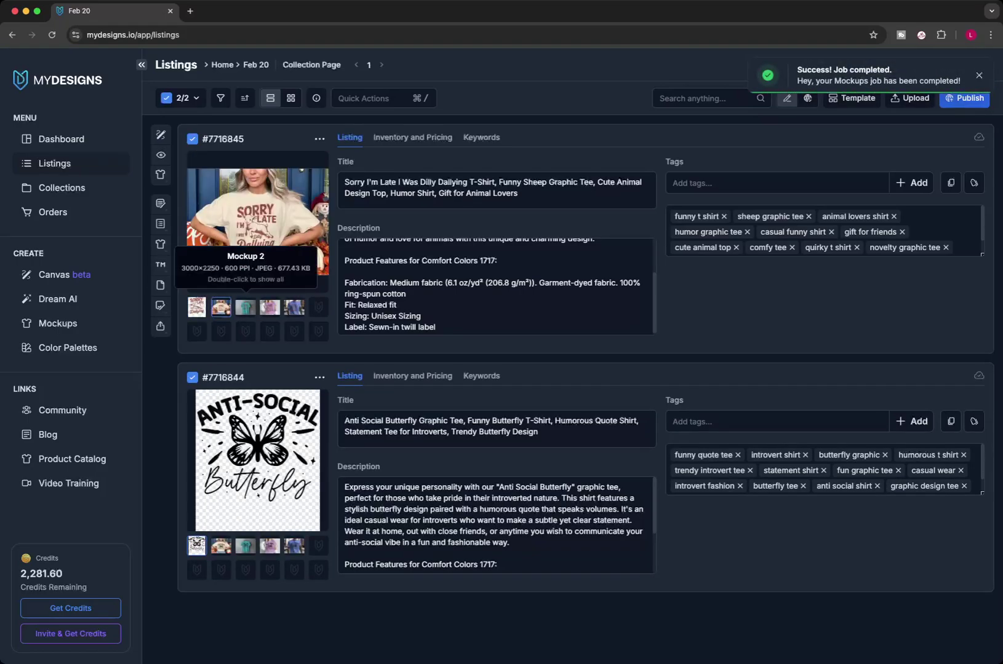
pyautogui.click(245, 307)
pyautogui.click(270, 307)
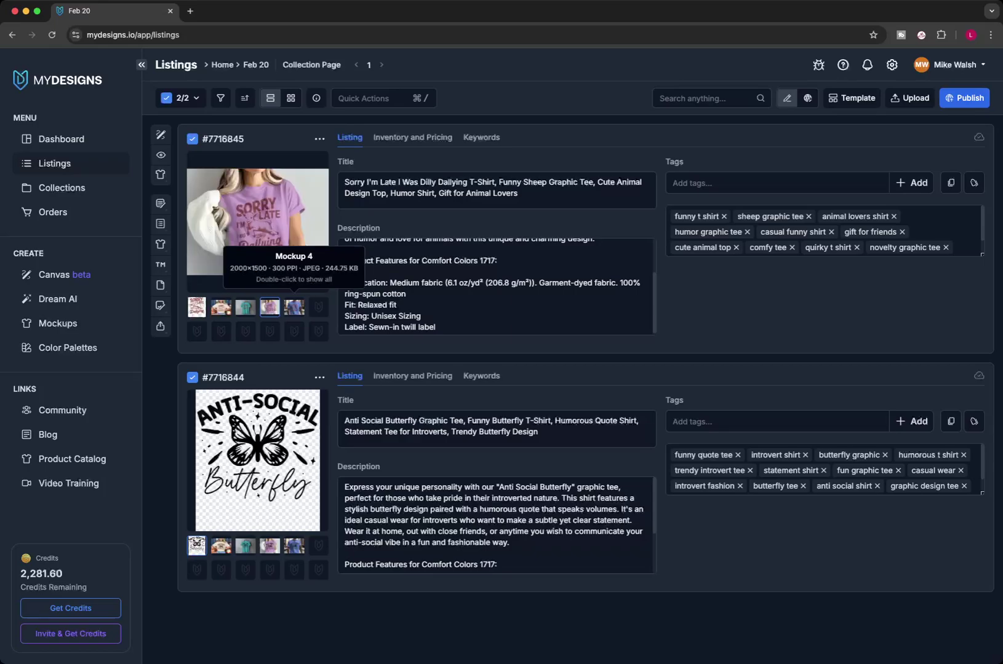
pyautogui.click(294, 307)
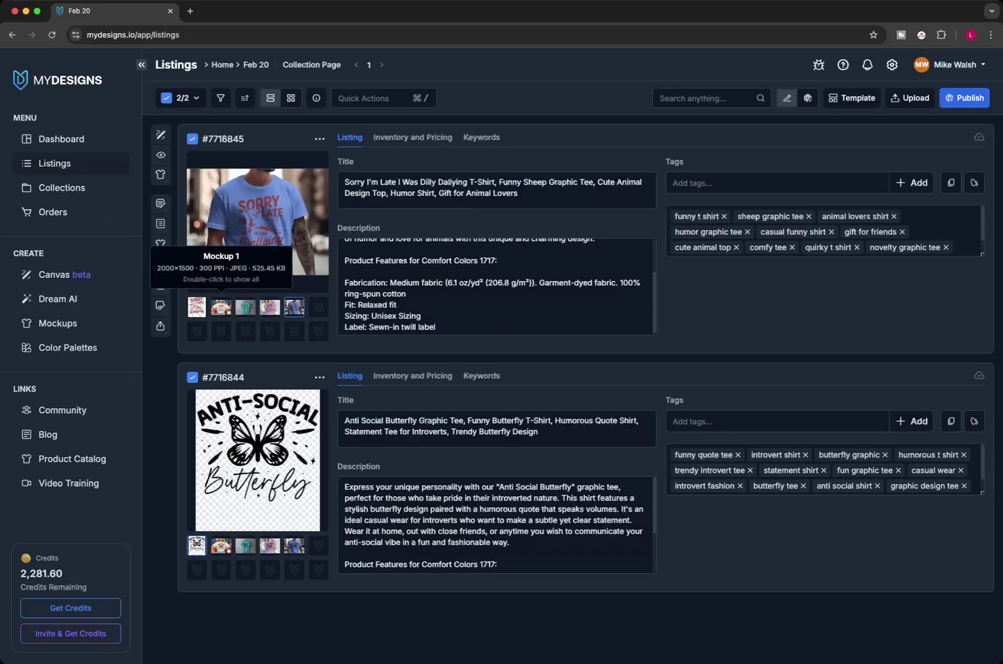
pyautogui.click(221, 307)
# Step: Create video mockups from Mockup 1, Mockup 2, Mockup 4 and Mockup 3, in that order, saved to the Video mockup slot
pyautogui.click(161, 174)
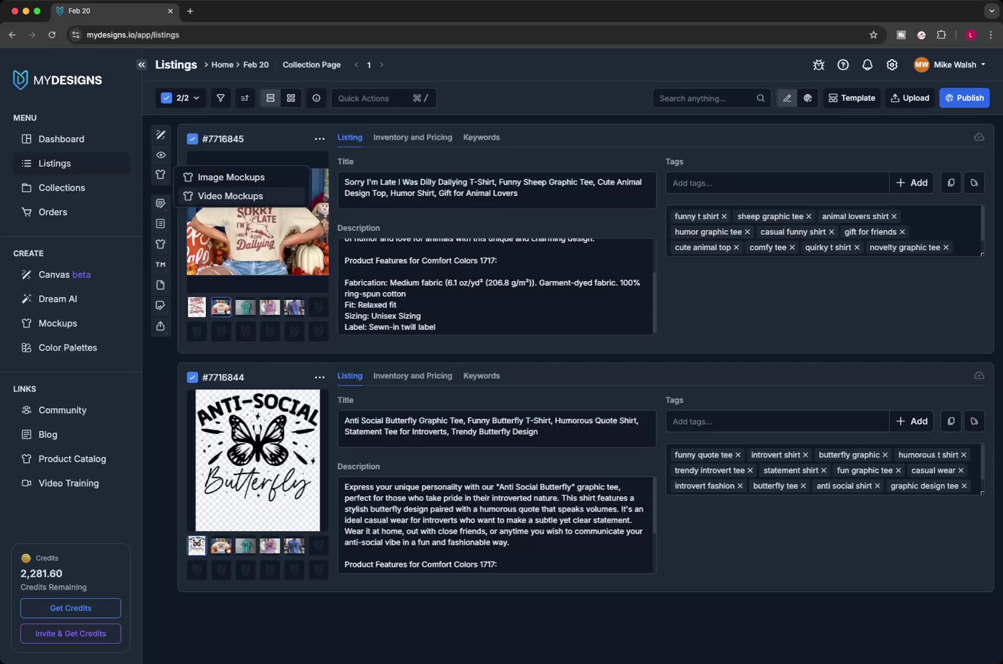
pyautogui.click(230, 196)
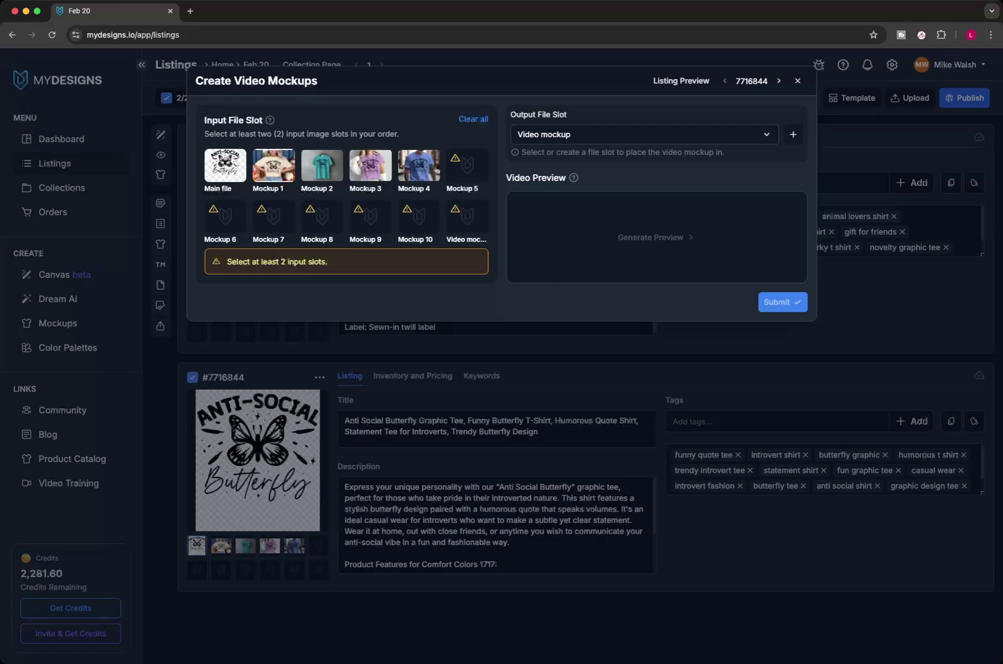
pyautogui.click(273, 164)
pyautogui.click(322, 165)
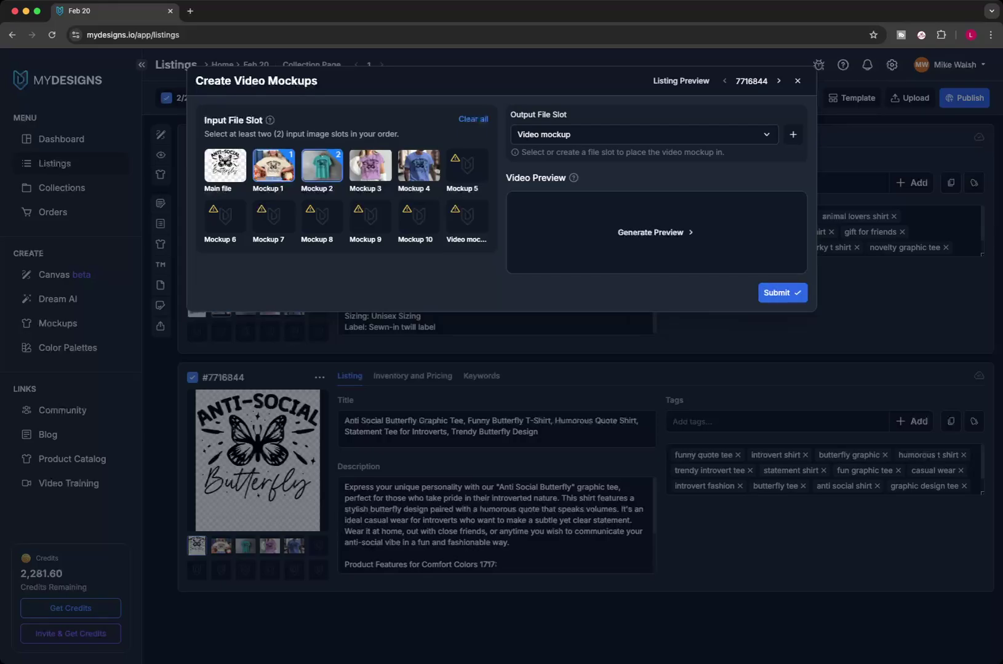
pyautogui.click(418, 165)
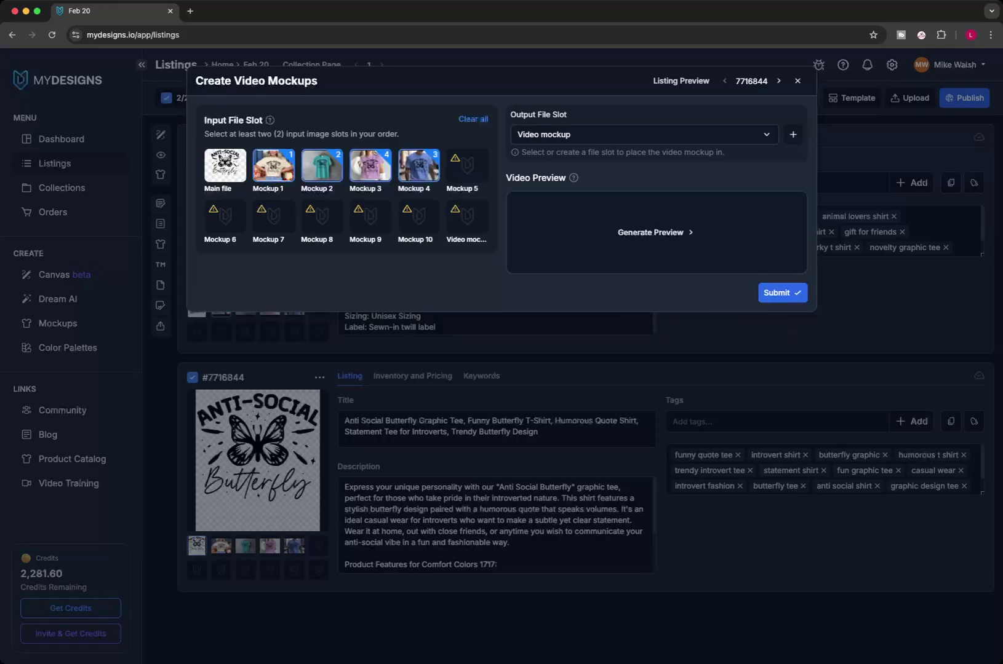
pyautogui.click(778, 293)
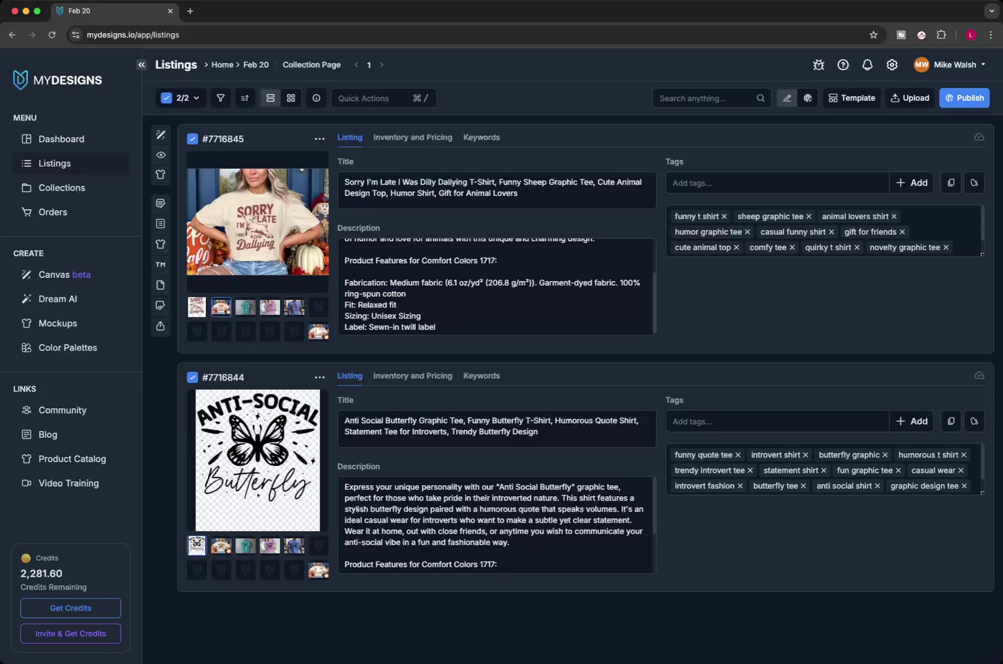
# Step: Start an Etsy print-on-demand publication and choose the men's Comfort Colors 1717 T-shirt with SwiftPOD as print partner
pyautogui.click(964, 98)
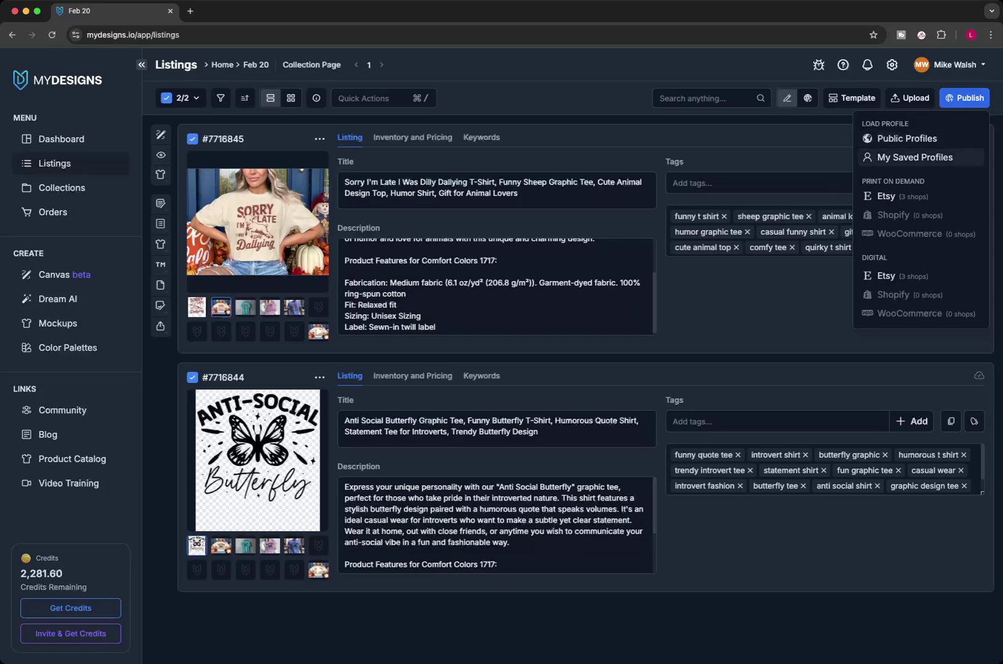
pyautogui.click(886, 196)
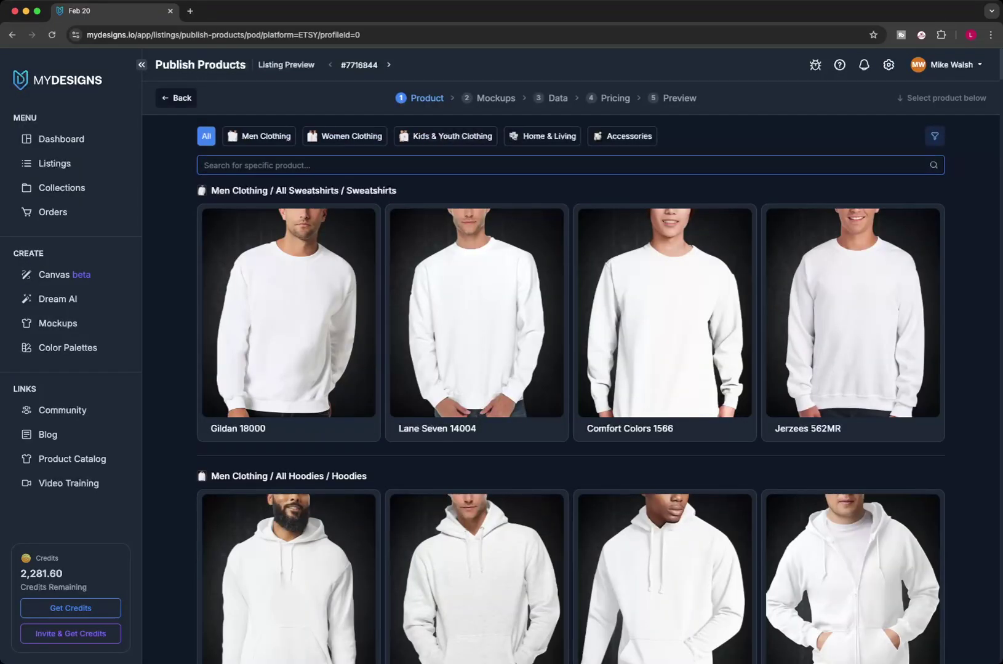
pyautogui.write('1717')
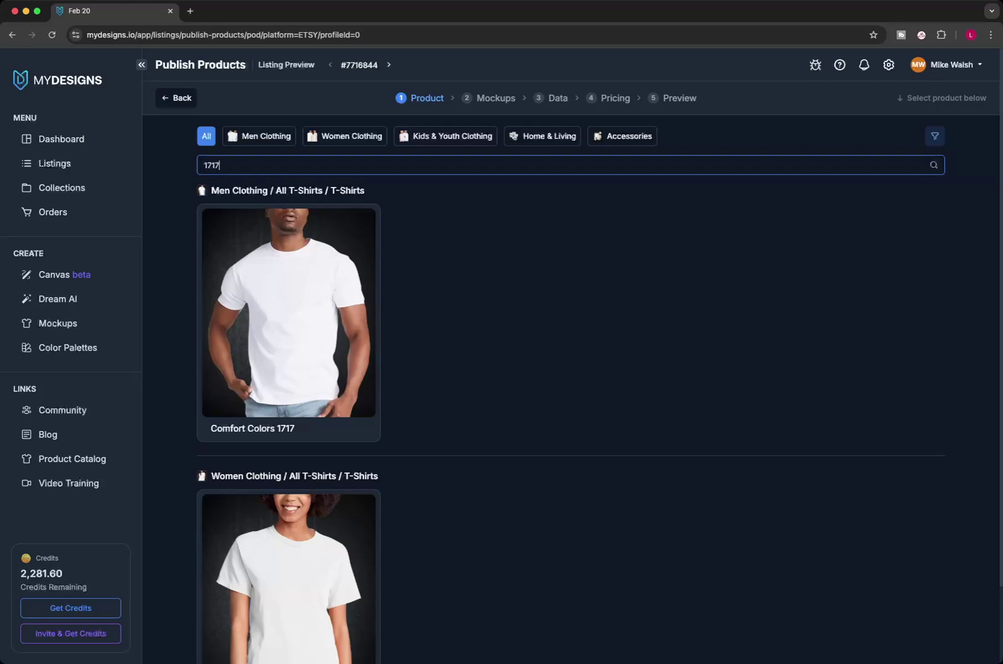
pyautogui.click(289, 323)
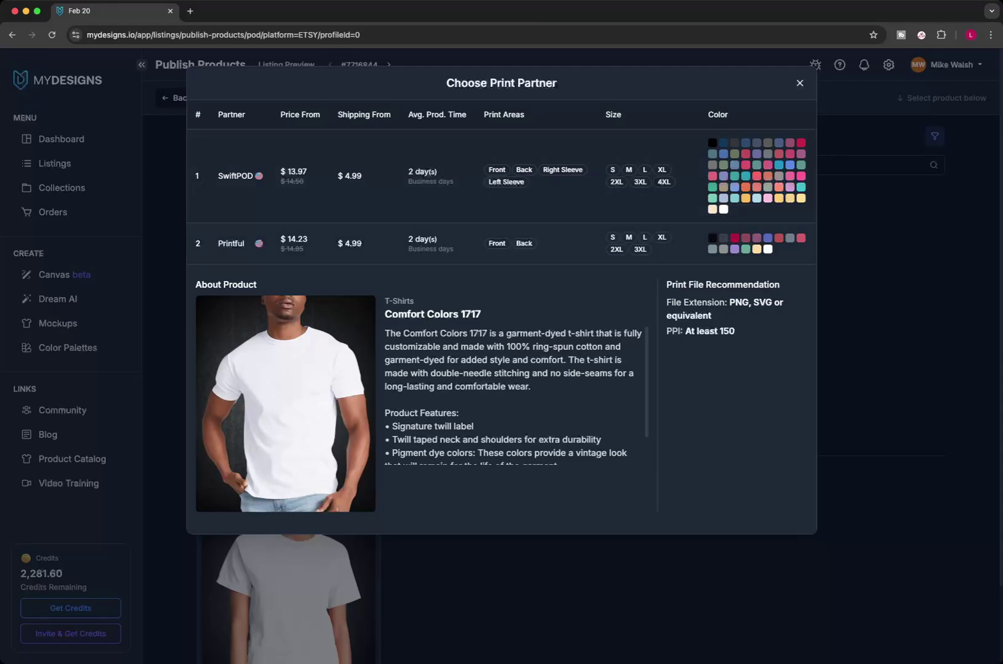
pyautogui.click(236, 176)
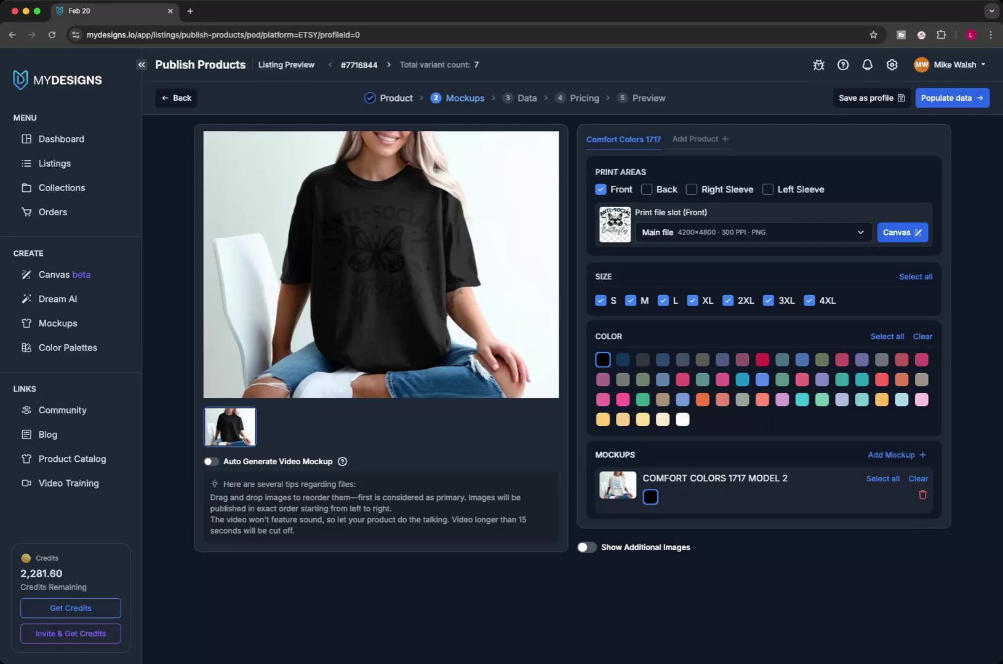
# Step: Add the Comfort Colors 1717 Size Chart mockup and remove the Comfort Colors 1717 Model 2 mockup
pyautogui.click(892, 456)
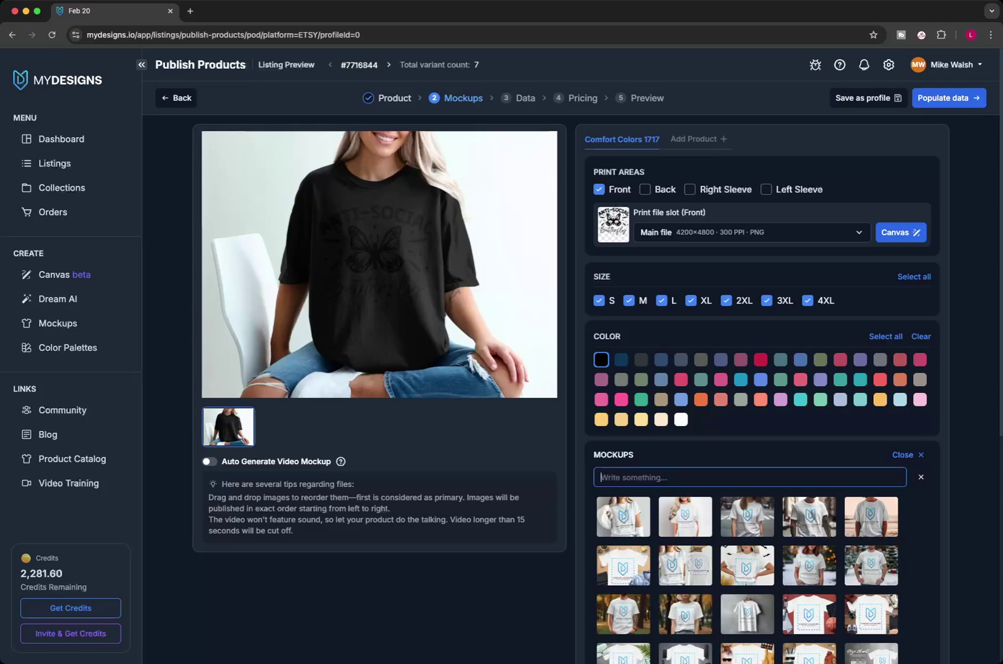
pyautogui.scroll(-3, 572, 369)
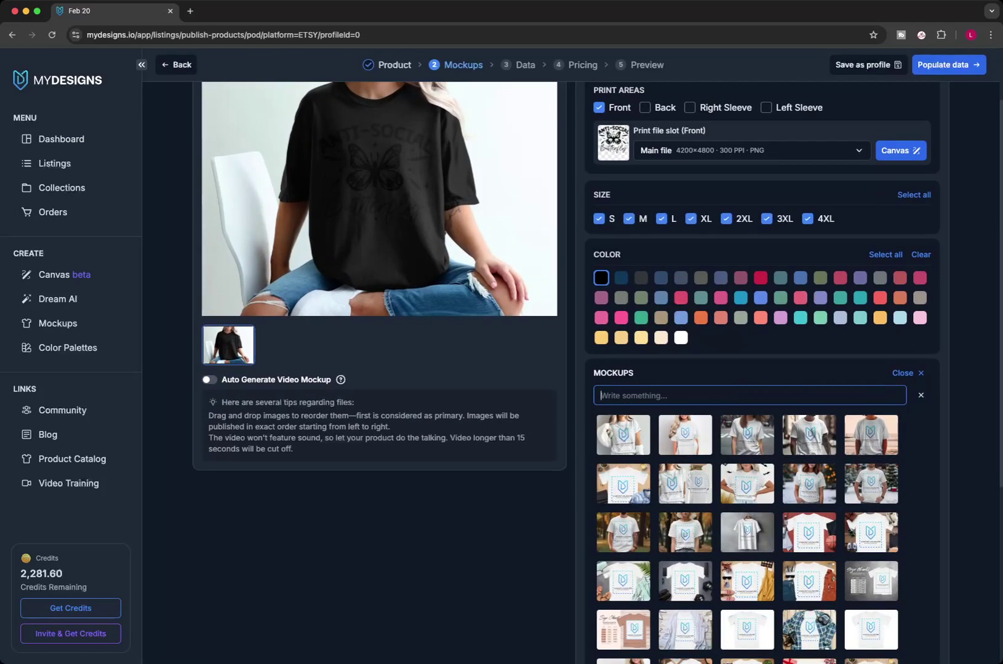
pyautogui.scroll(-3, 747, 486)
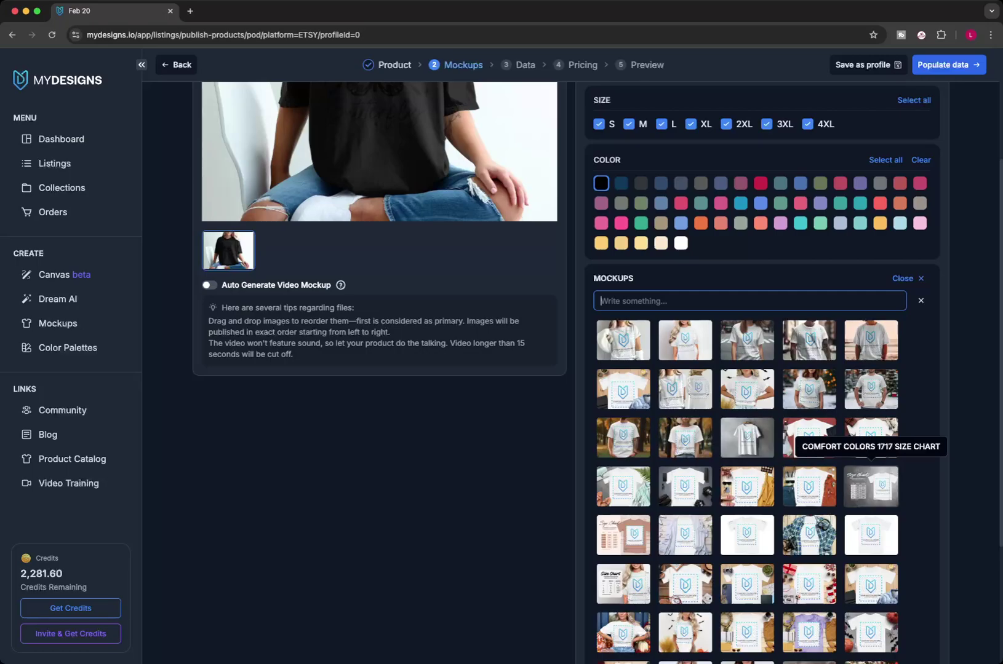
pyautogui.click(871, 486)
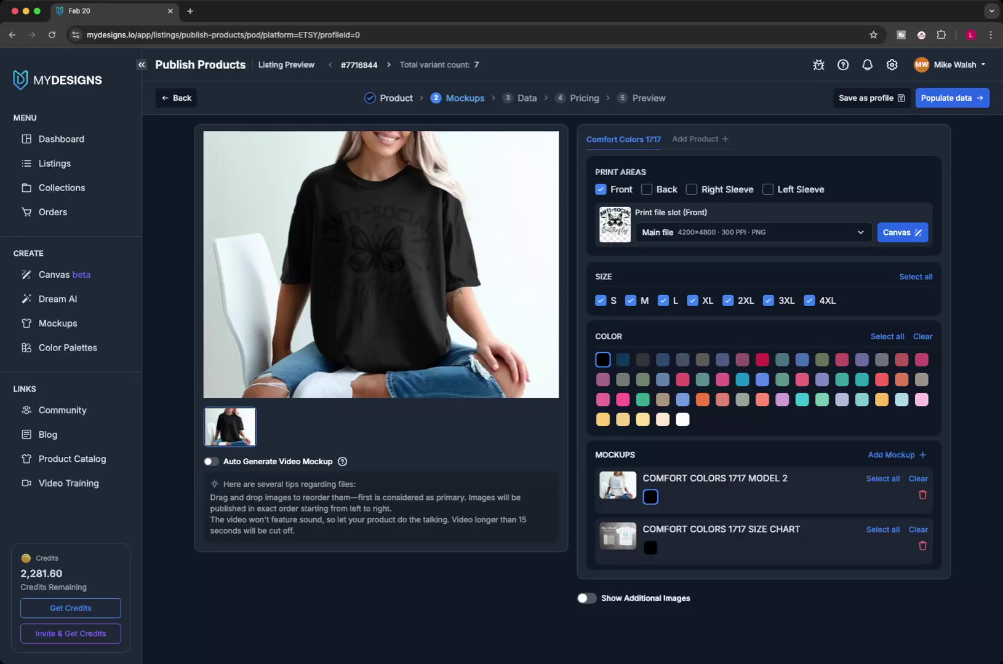
pyautogui.click(922, 496)
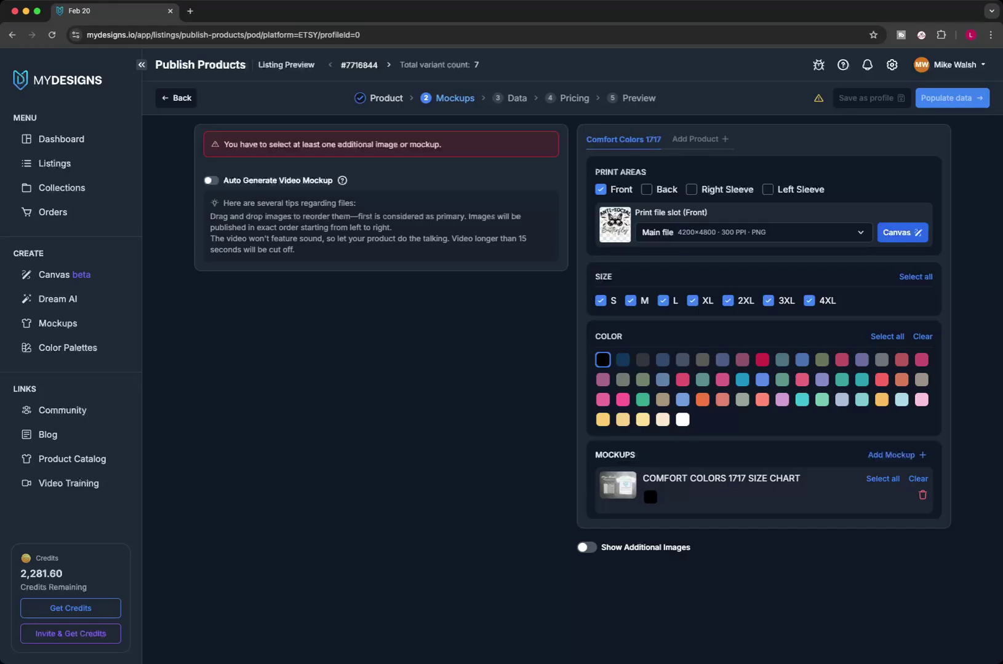
# Step: Replace Black with Ivory as the product color and render the size chart mockup in Ivory
pyautogui.click(663, 419)
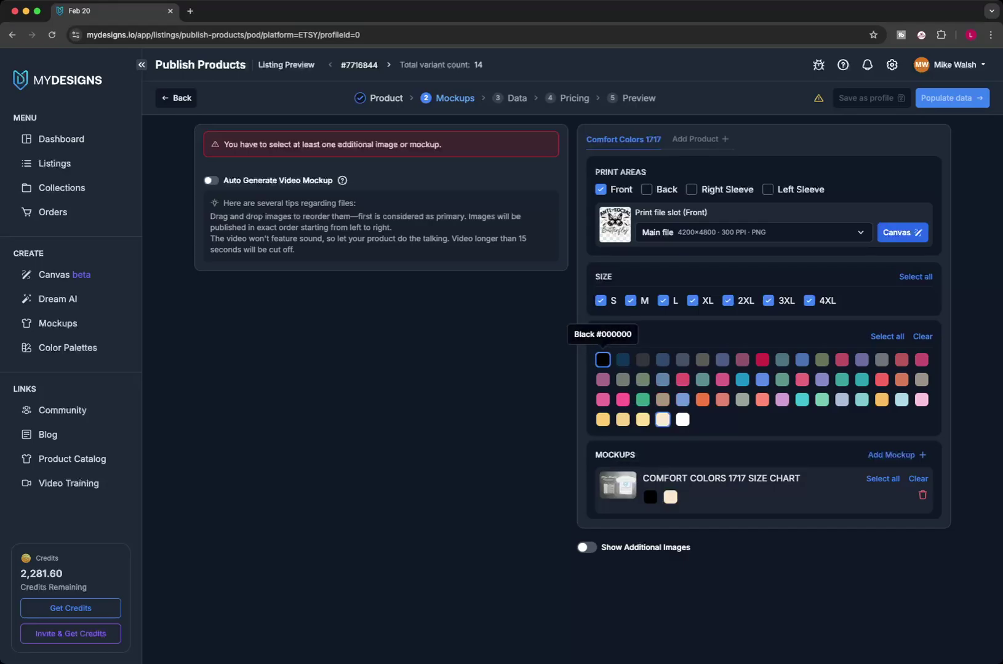
pyautogui.click(603, 359)
pyautogui.click(650, 497)
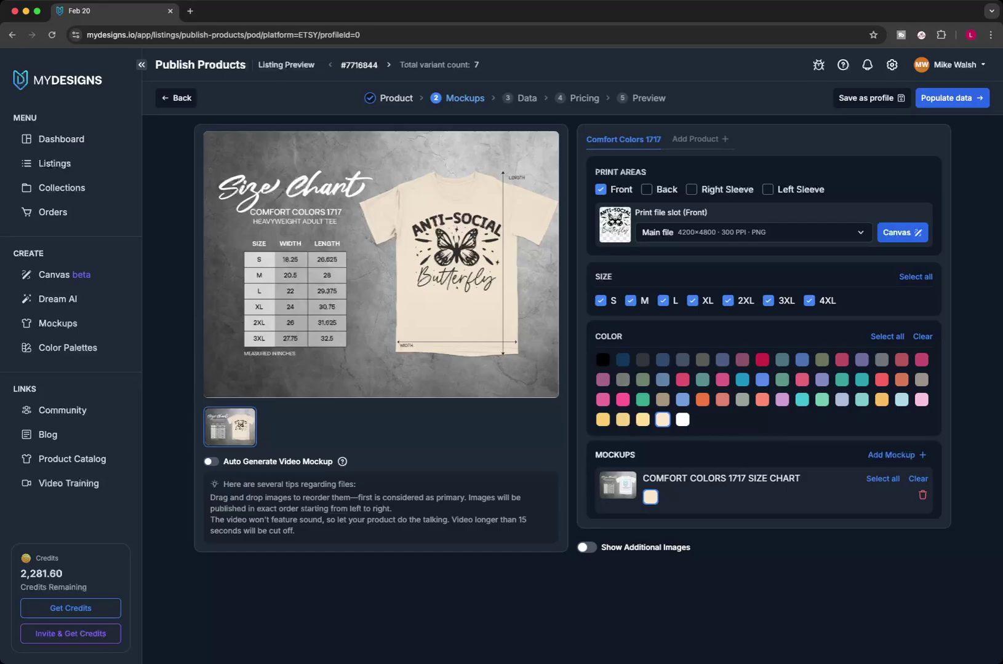
pyautogui.click(891, 454)
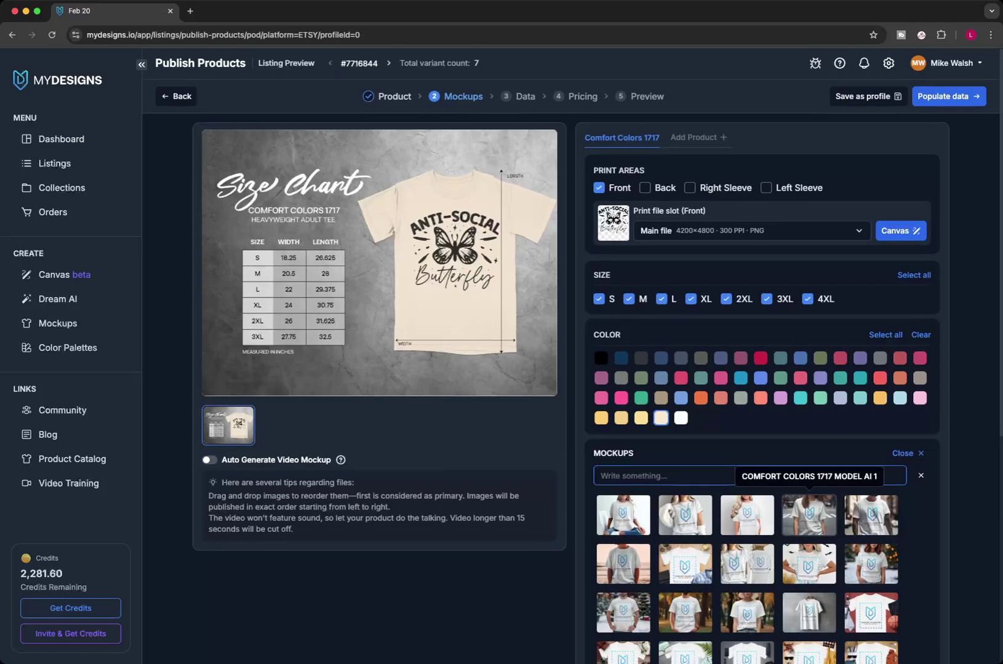
pyautogui.scroll(-5, 799, 455)
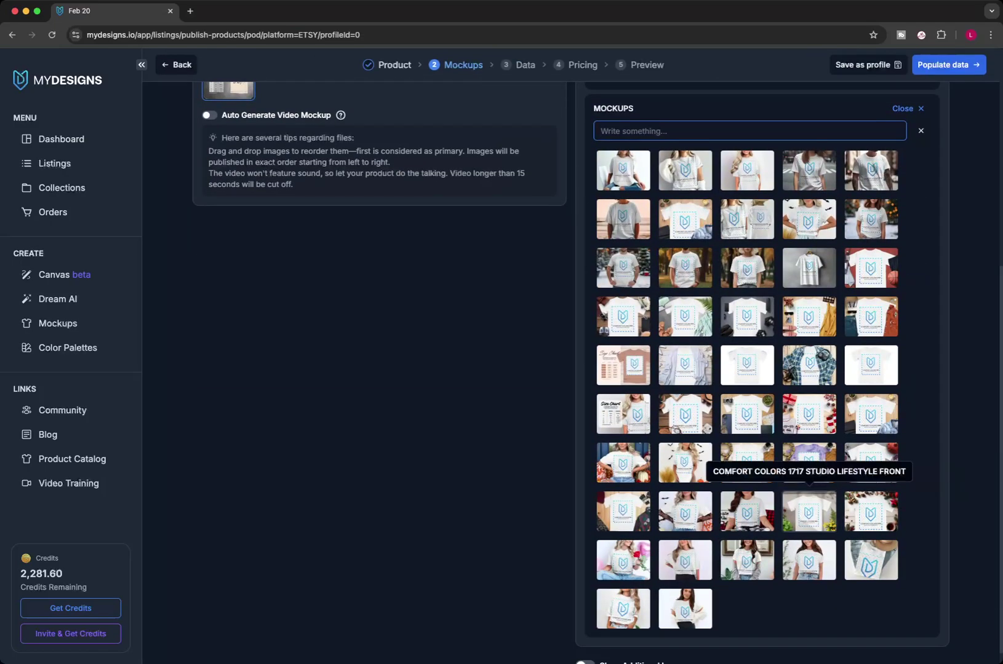
pyautogui.scroll(5, 809, 511)
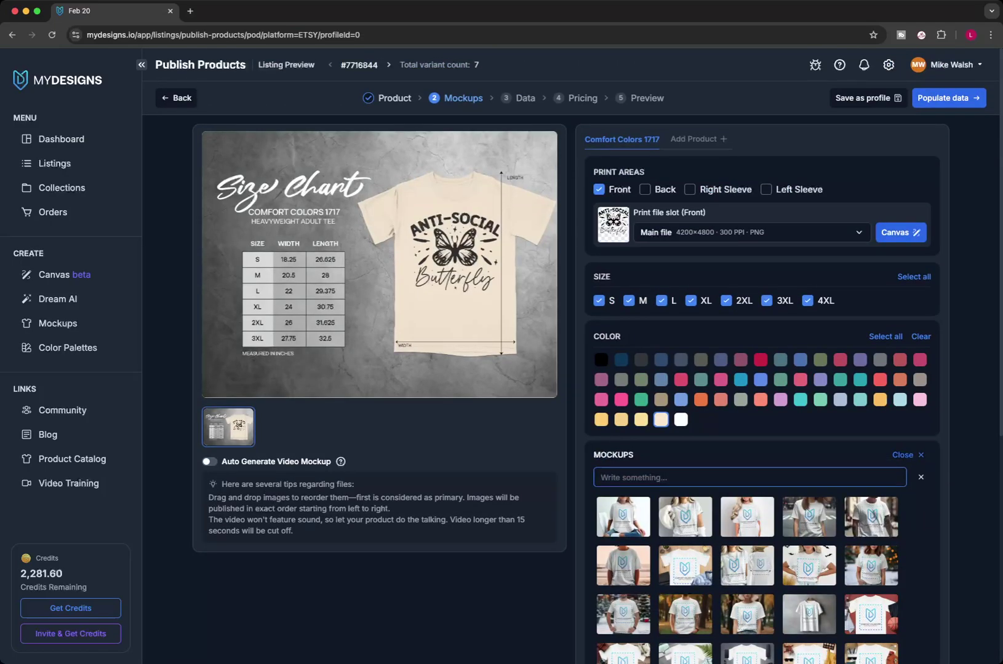
pyautogui.click(904, 455)
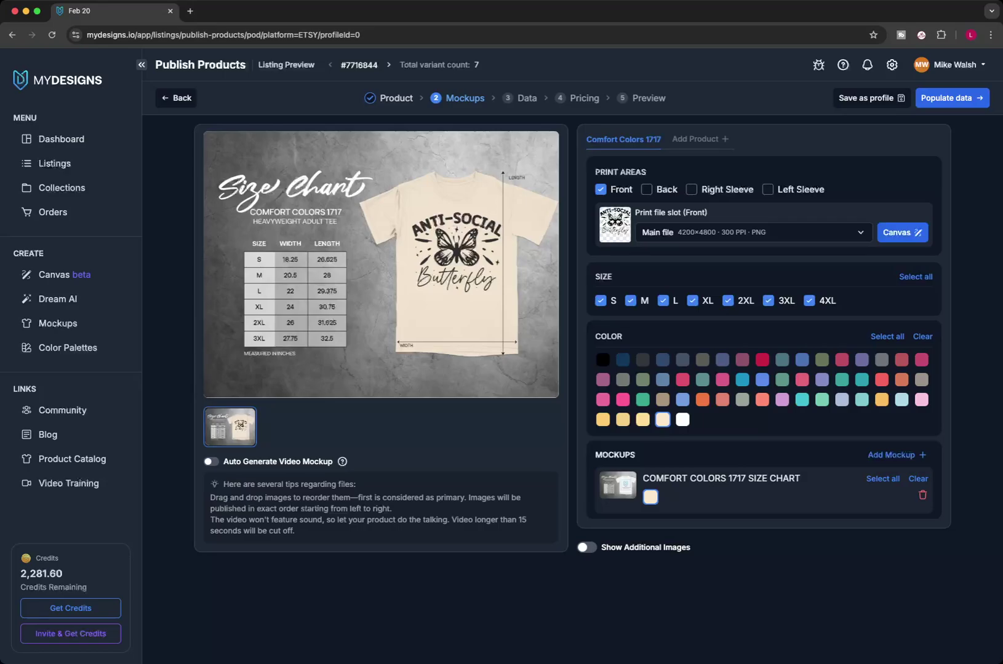
# Step: Show the additional images and include Mockup 2, Mockup 1, Mockup 3 and Mockup 4 in the publication
pyautogui.click(587, 547)
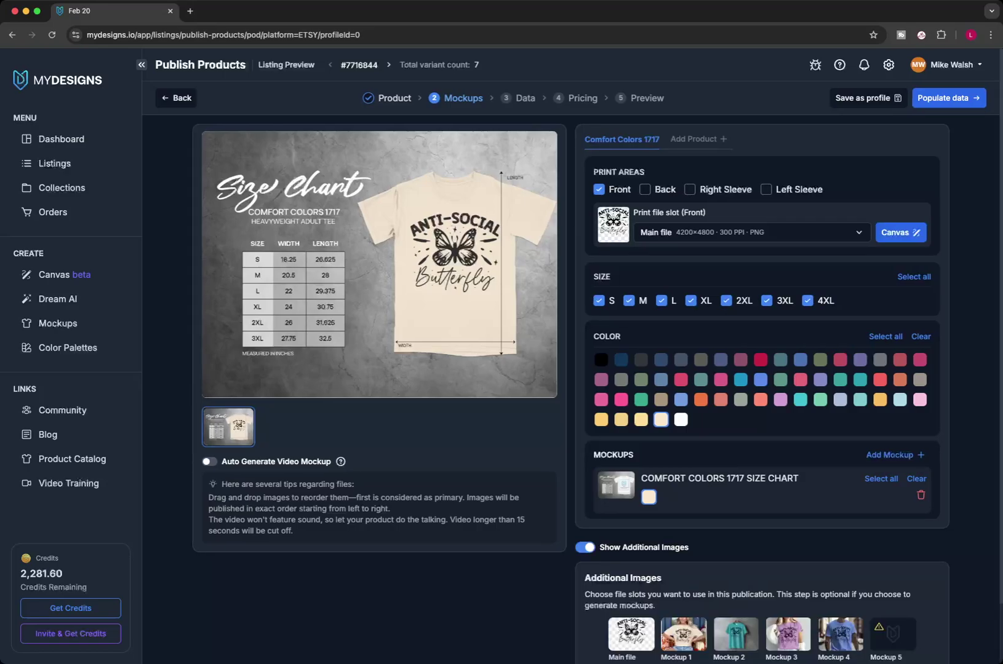
pyautogui.scroll(-2, 676, 554)
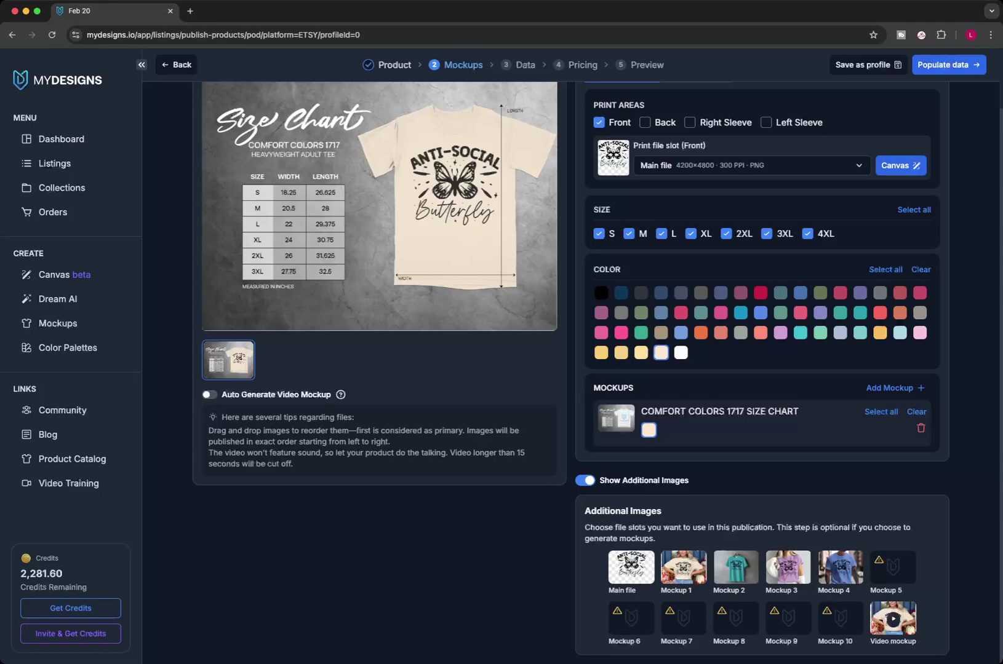
pyautogui.click(736, 567)
pyautogui.click(683, 567)
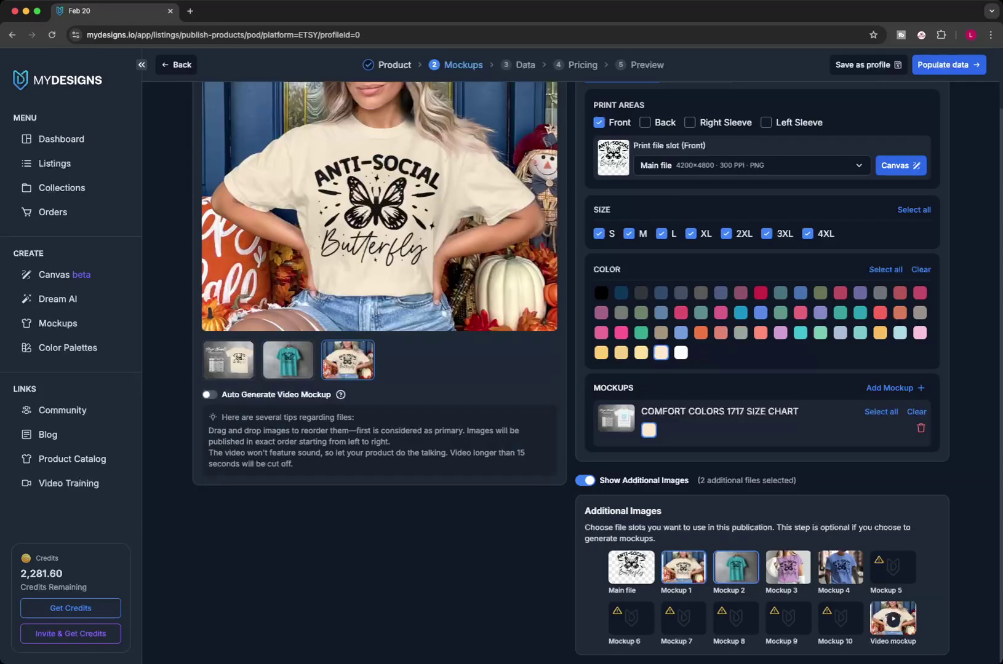
pyautogui.click(788, 567)
pyautogui.click(841, 568)
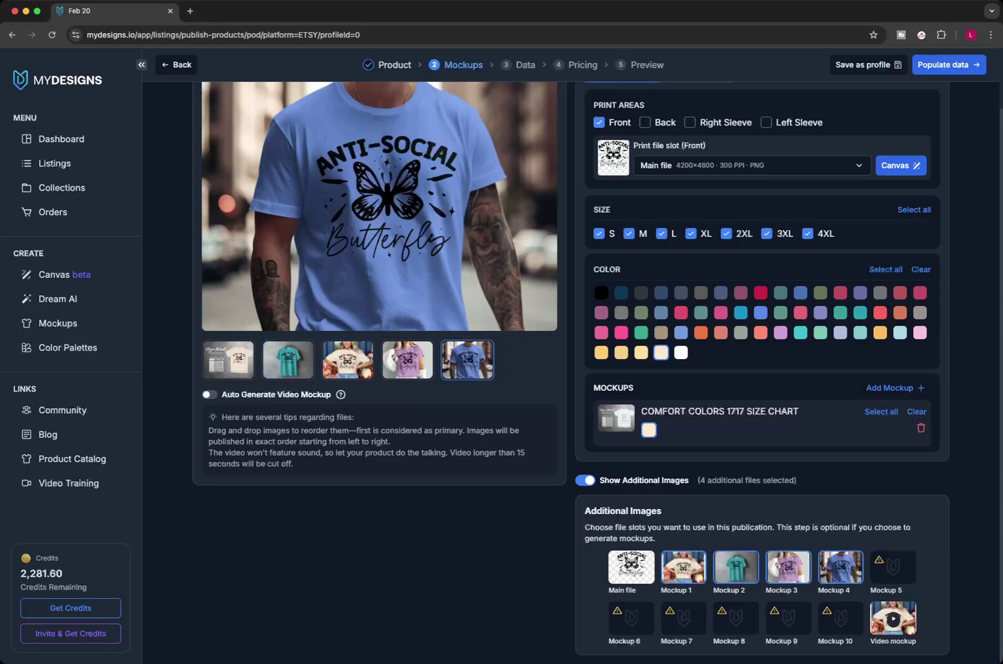
# Step: Add Topaz Blue, Orchid and Periwinkle to the shirt colors offered
pyautogui.scroll(2, 287, 360)
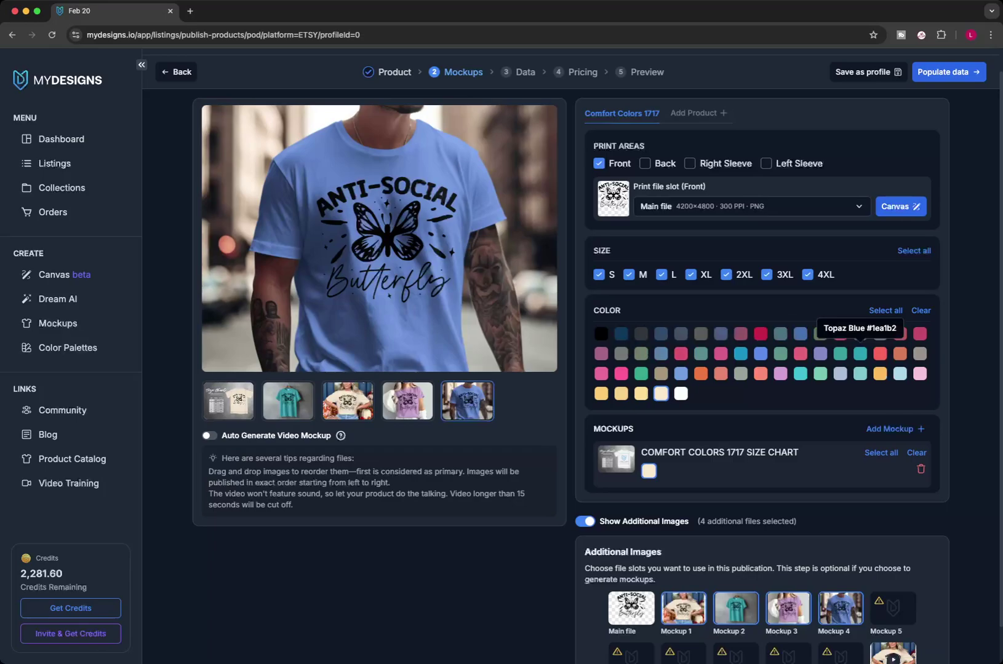
pyautogui.click(859, 353)
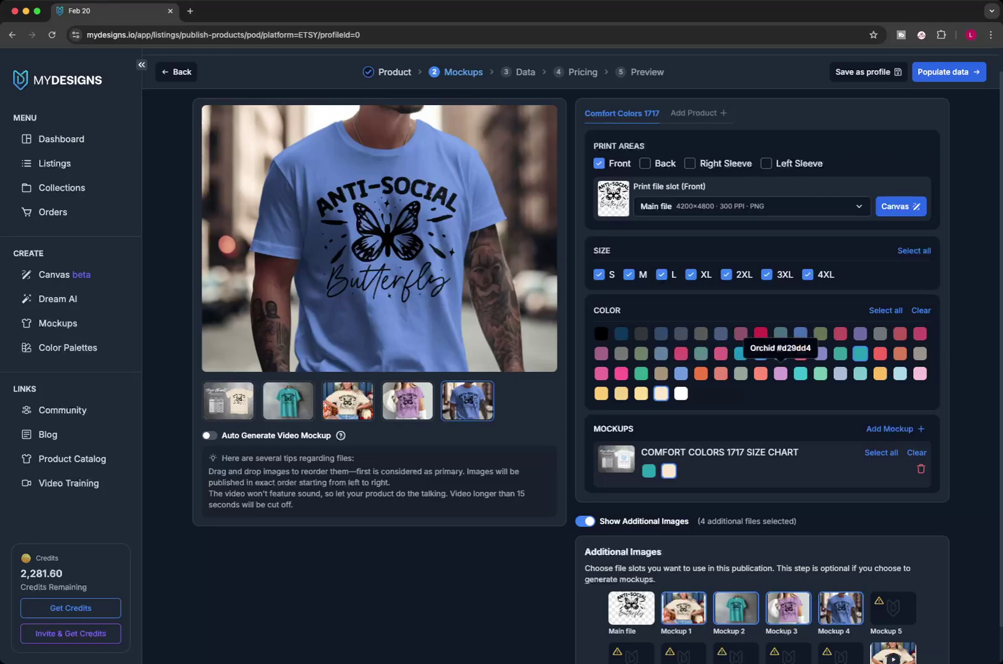
pyautogui.click(780, 373)
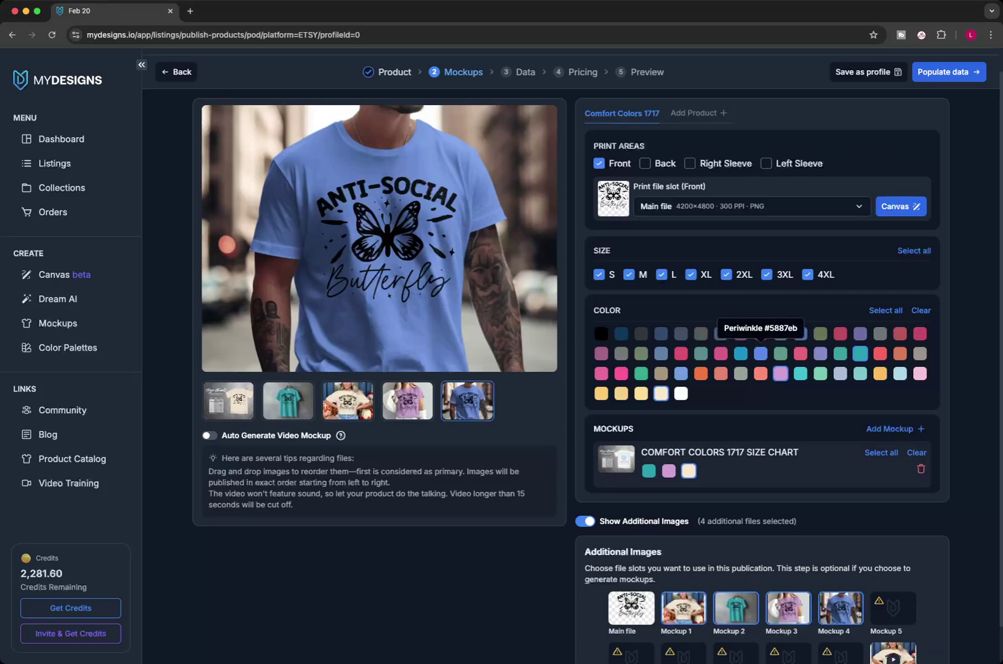
pyautogui.click(761, 353)
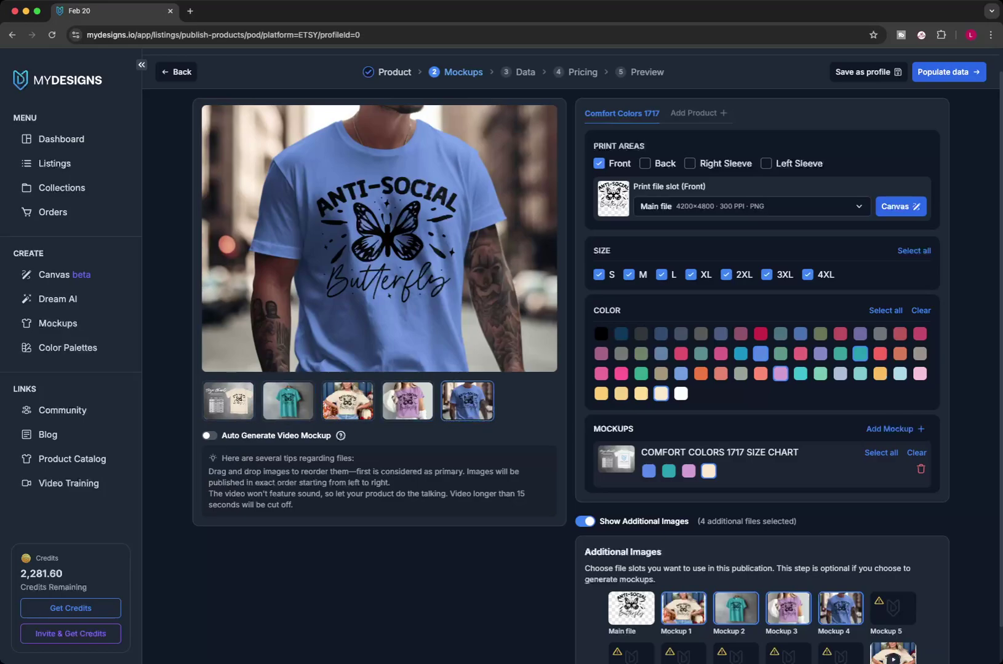
# Step: Move the size chart to fourth place in the image order and include the Video mockup in the publication
pyautogui.moveTo(228, 400); pyautogui.dragTo(407, 401)
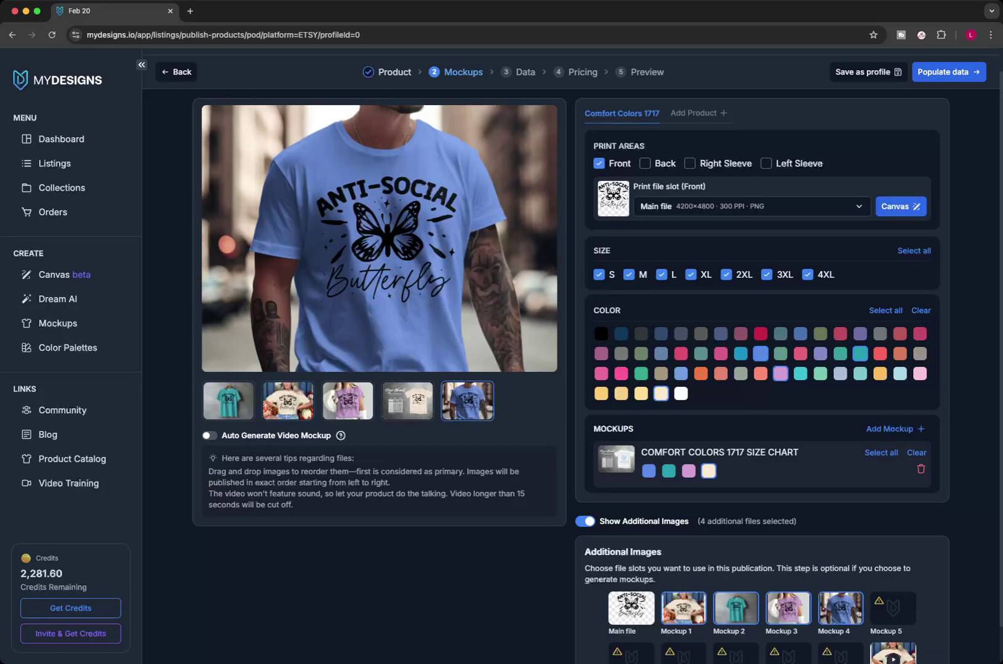
pyautogui.scroll(-1, 573, 359)
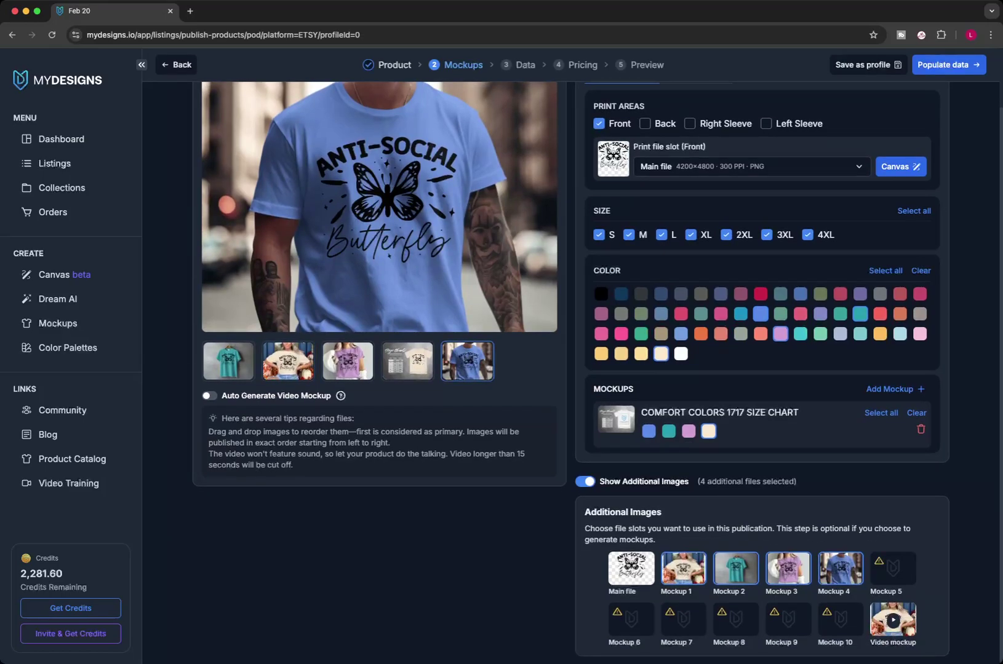
pyautogui.click(892, 620)
pyautogui.scroll(1, 573, 359)
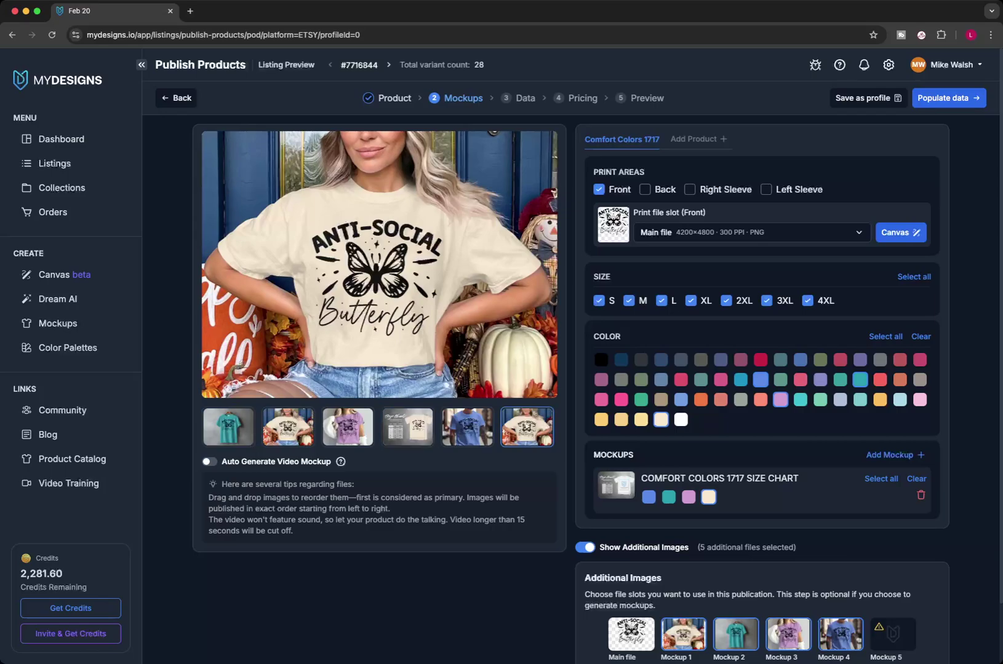
# Step: Play the video mockup's preview and review the selected additional images
pyautogui.click(526, 427)
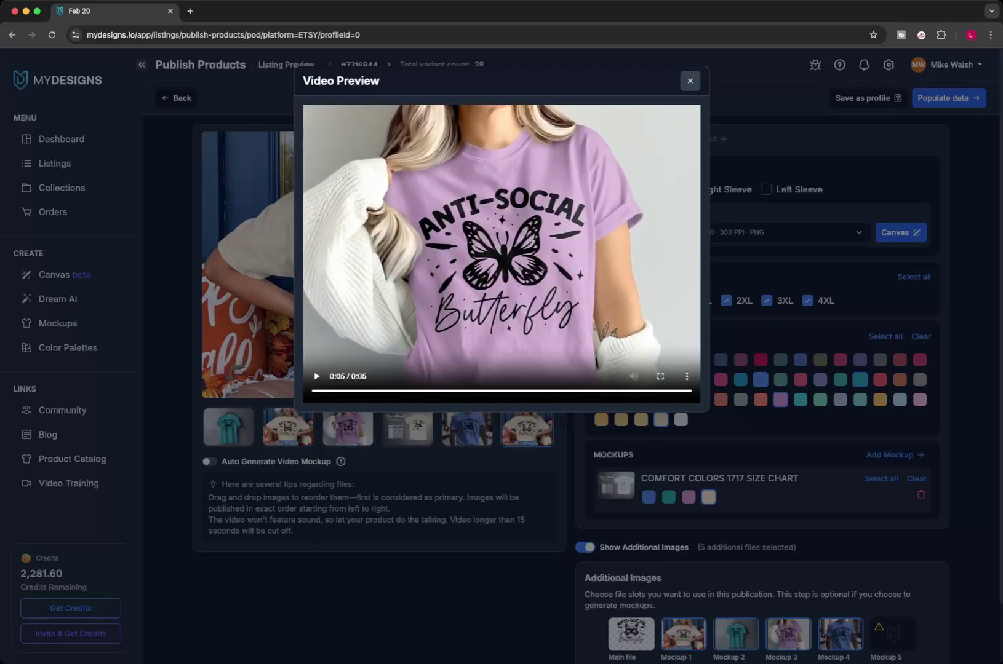
pyautogui.click(689, 81)
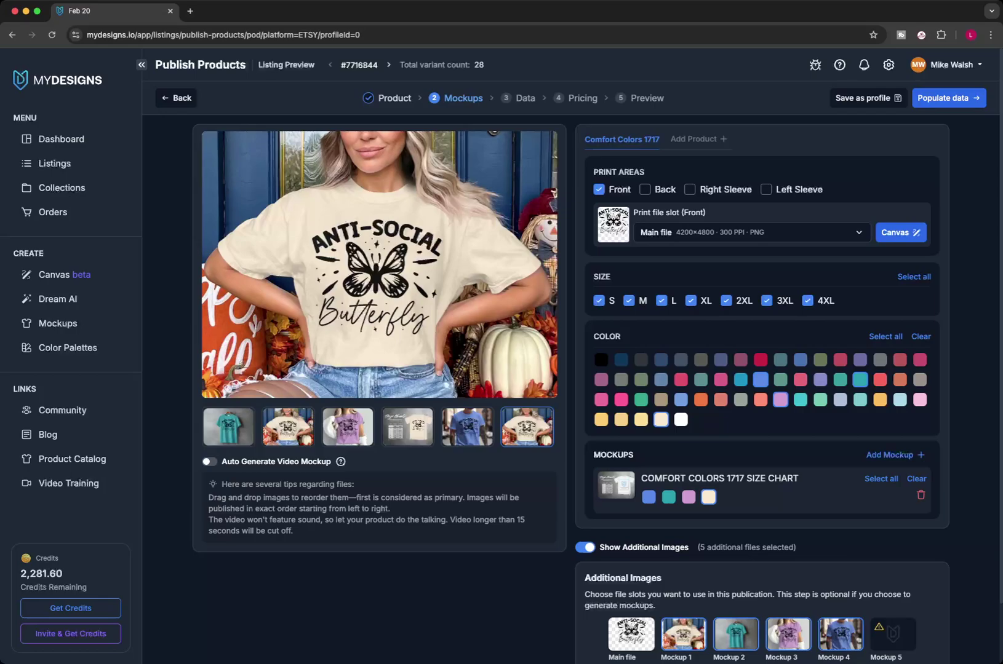
pyautogui.scroll(-2, 572, 356)
pyautogui.scroll(2, 572, 357)
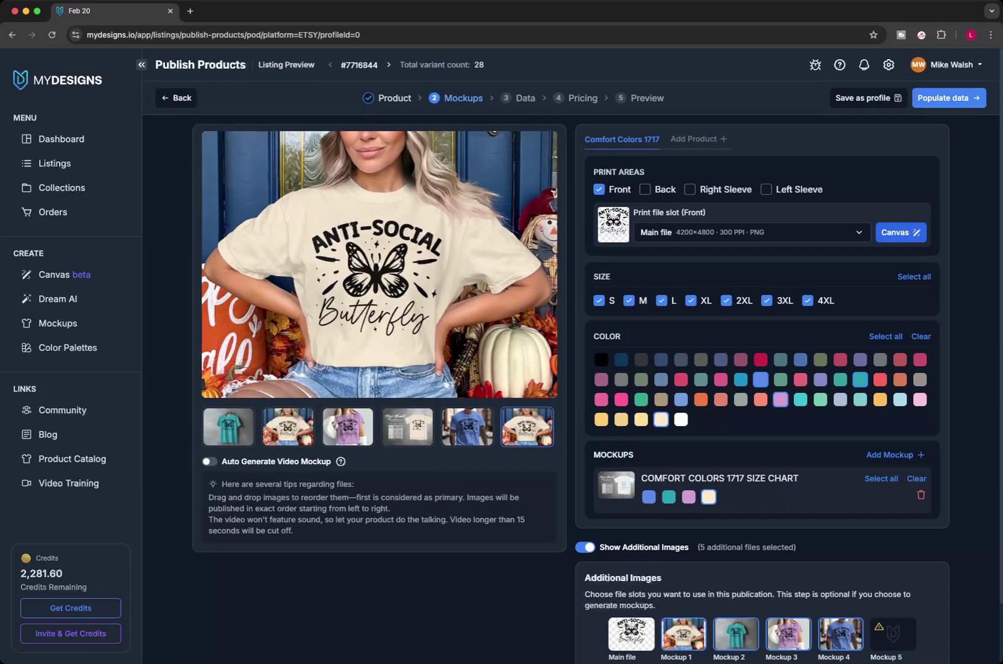
# Step: Continue from the mockups through the populated title, description and tags to the pricing stage
pyautogui.click(948, 98)
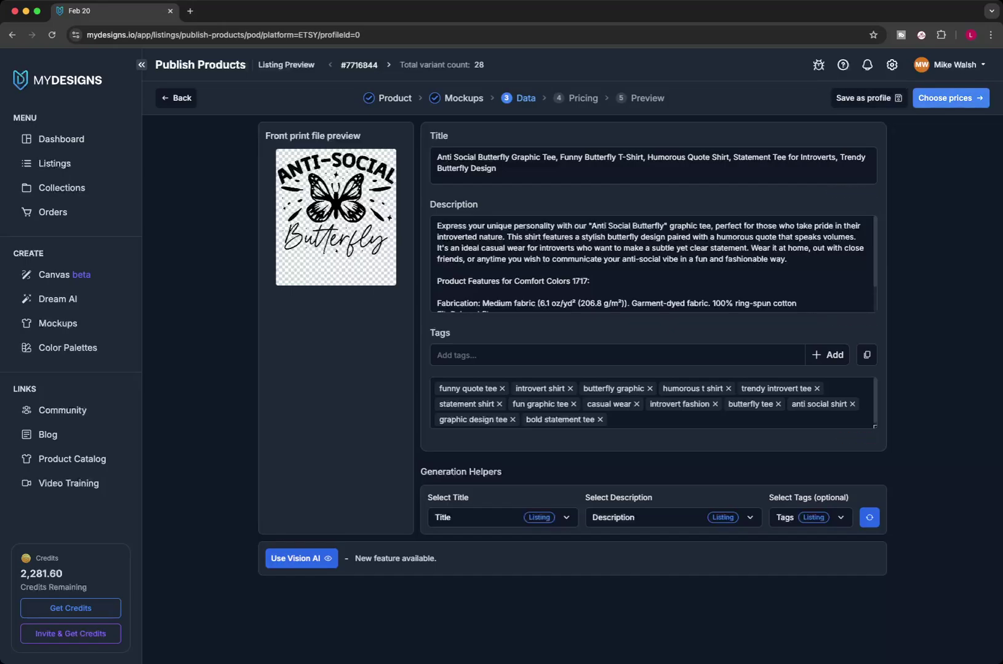
pyautogui.click(950, 98)
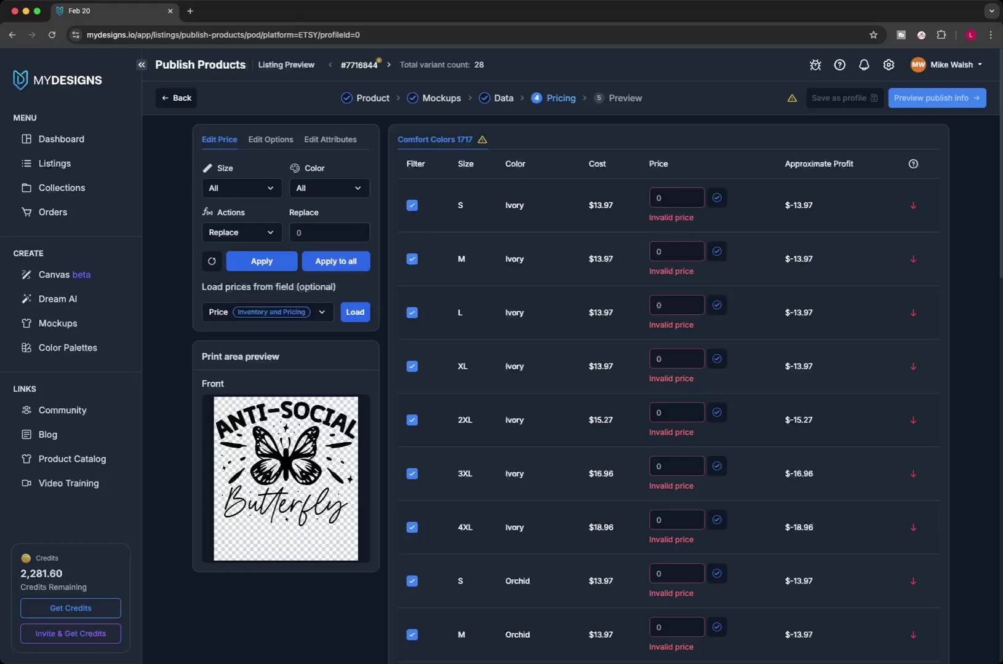
# Step: Set a profit of $10 on all sizes and colors, apply it to all listings, and check the resulting price list
pyautogui.click(241, 188)
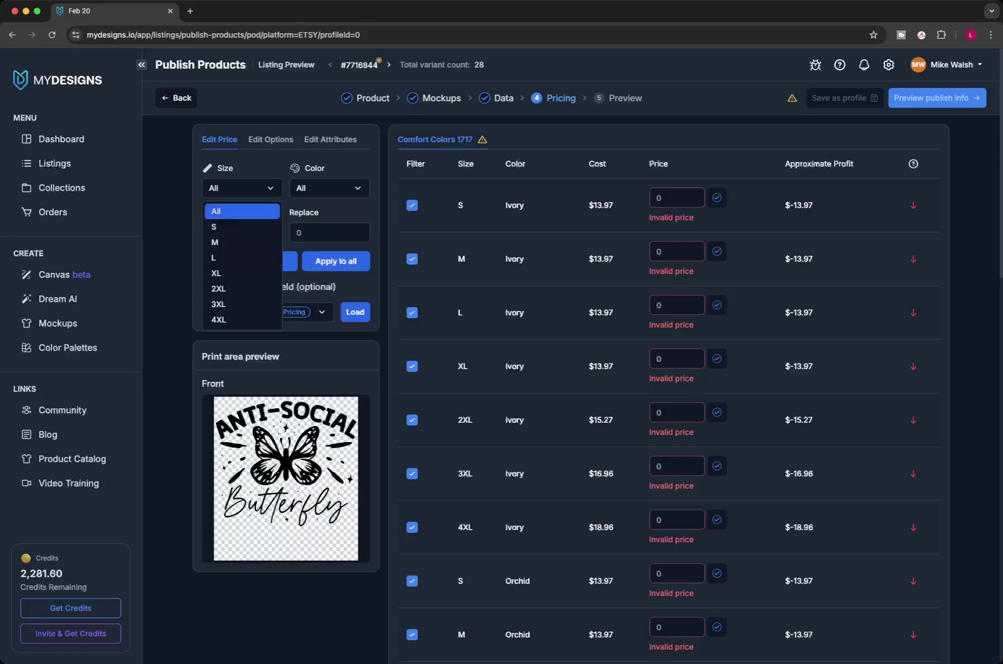
pyautogui.click(241, 211)
pyautogui.click(329, 188)
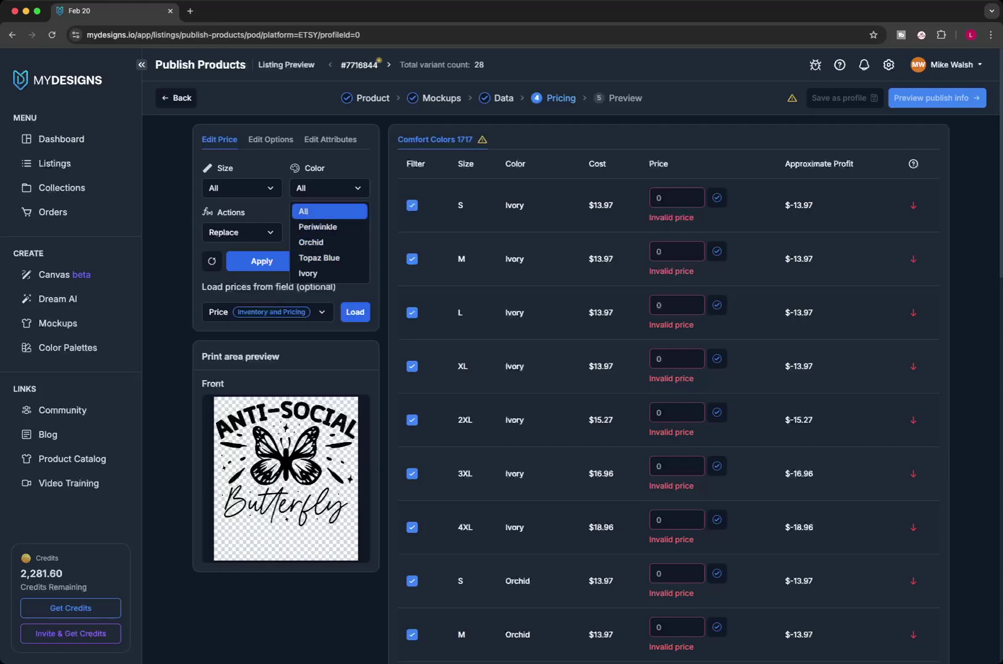
pyautogui.click(329, 211)
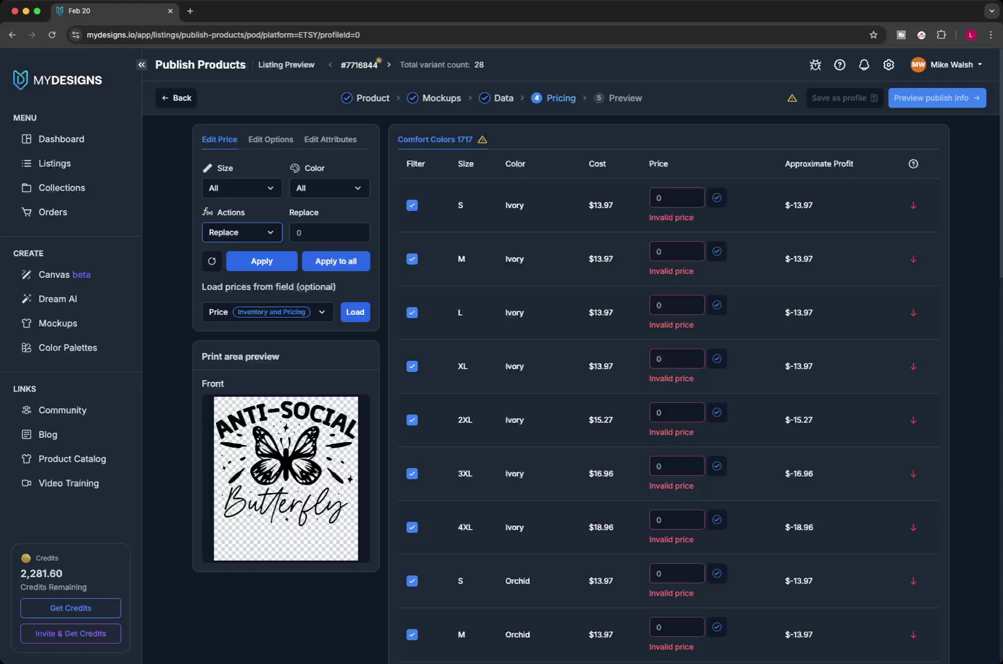
pyautogui.click(241, 232)
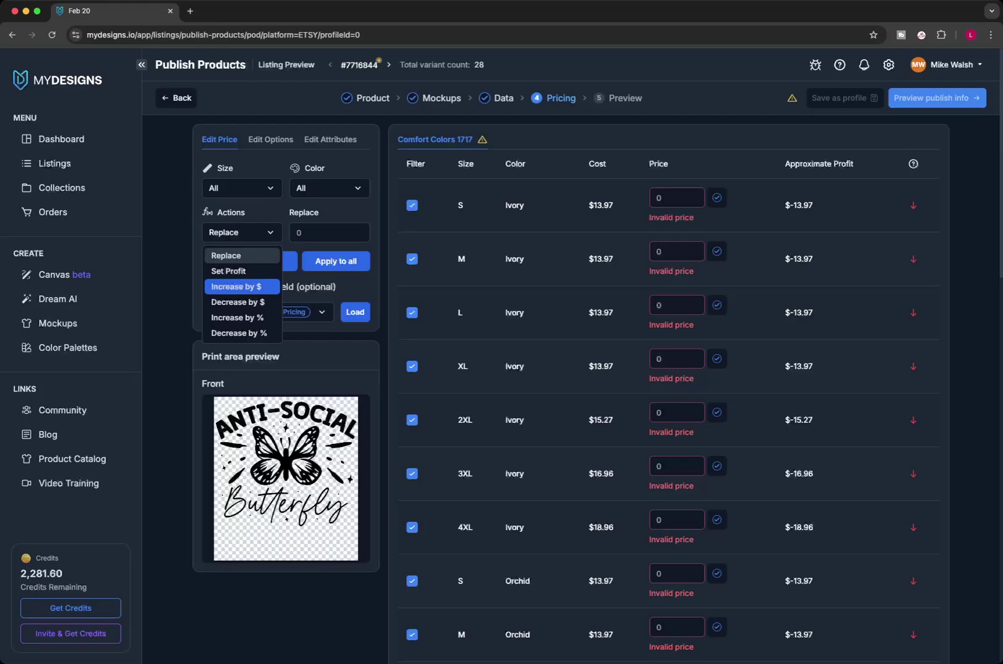
pyautogui.click(242, 271)
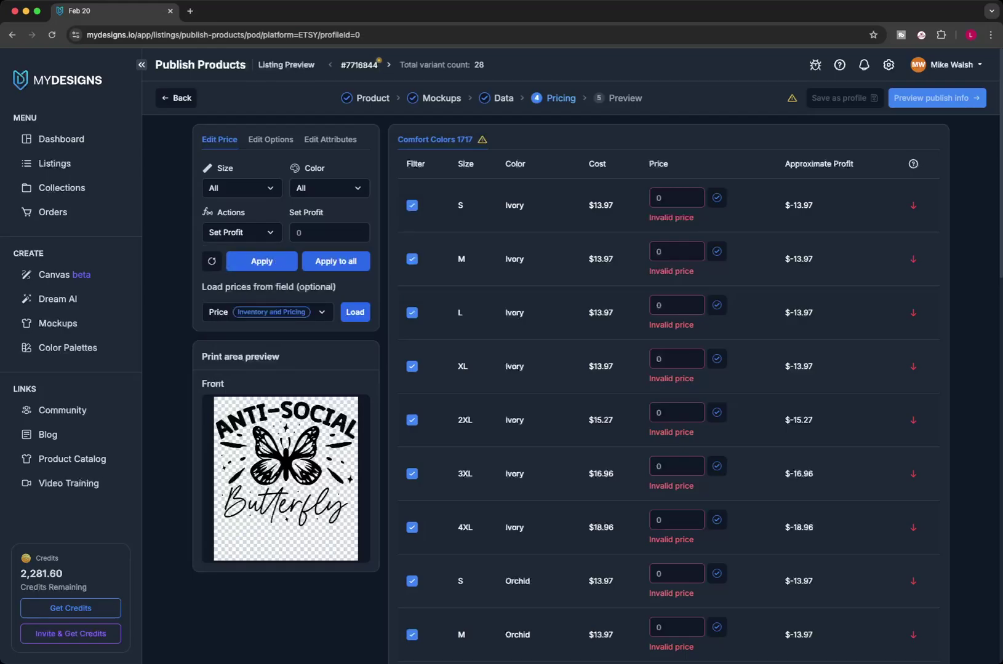
pyautogui.click(299, 233)
pyautogui.press('super+a')
pyautogui.write('10')
pyautogui.click(336, 260)
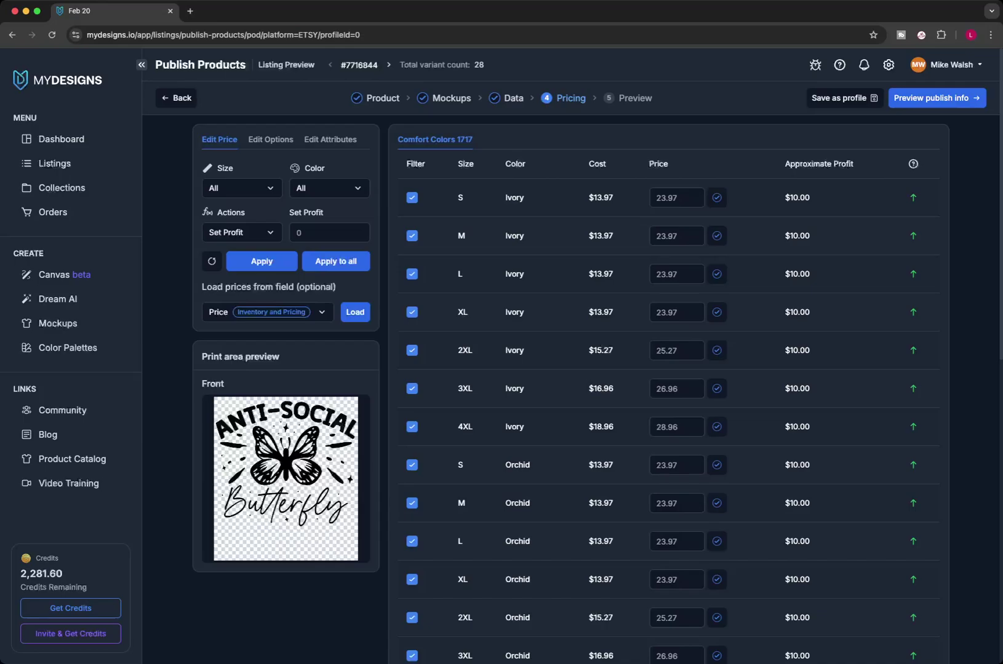
pyautogui.scroll(-10, 668, 370)
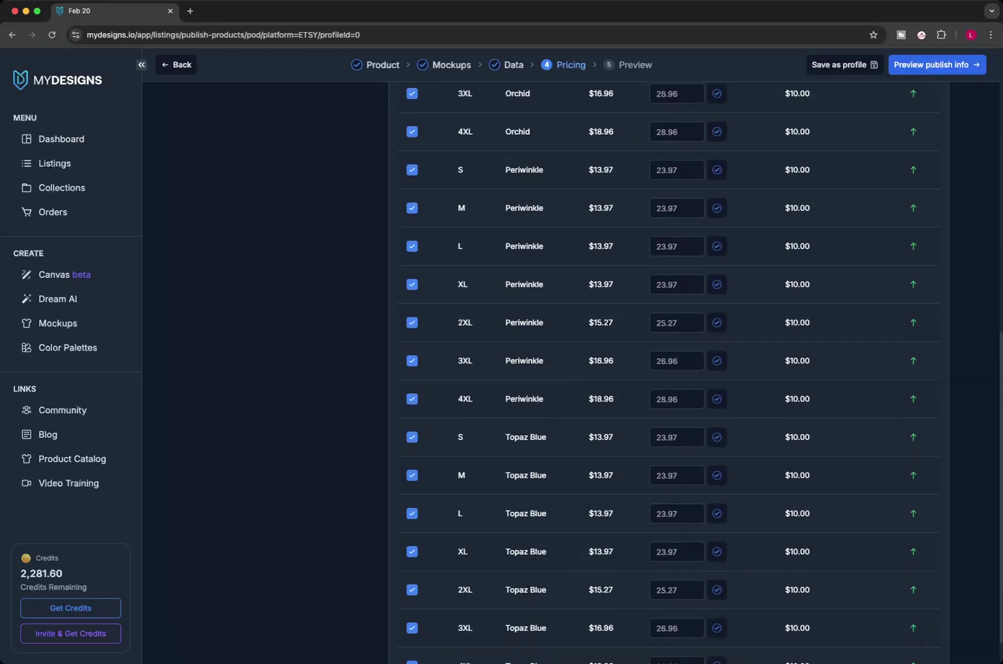
pyautogui.scroll(10, 667, 369)
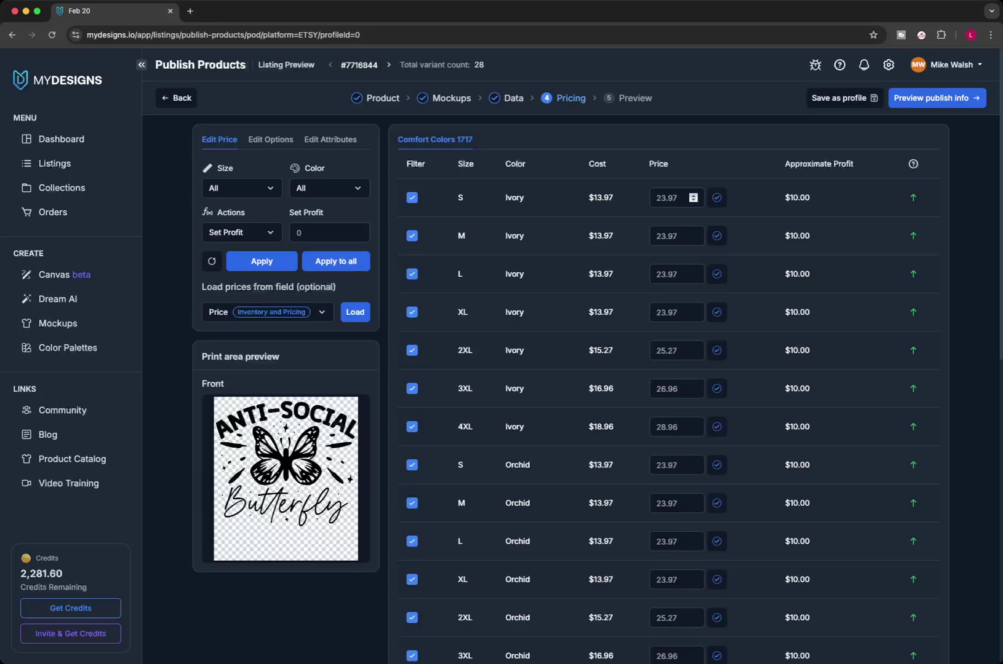
# Step: Override the price of the size S Ivory shirt individually with 19.98
pyautogui.doubleClick(667, 197)
pyautogui.write('19.99')
pyautogui.press('BackSpace')
pyautogui.press('BackSpace')
pyautogui.press('BackSpace')
pyautogui.press('BackSpace')
pyautogui.press('BackSpace')
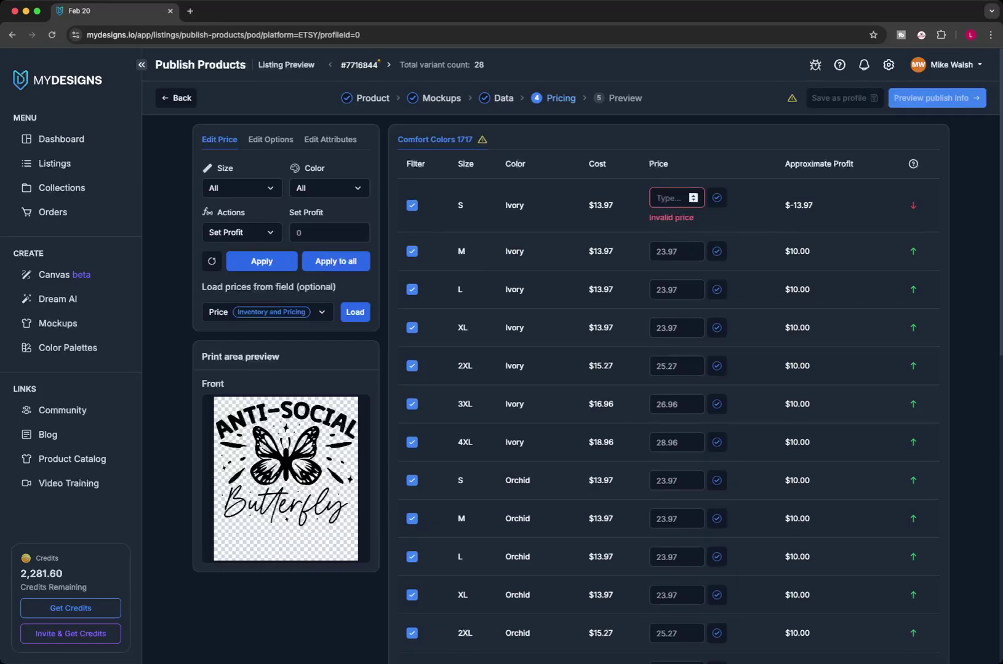
pyautogui.write('19.98')
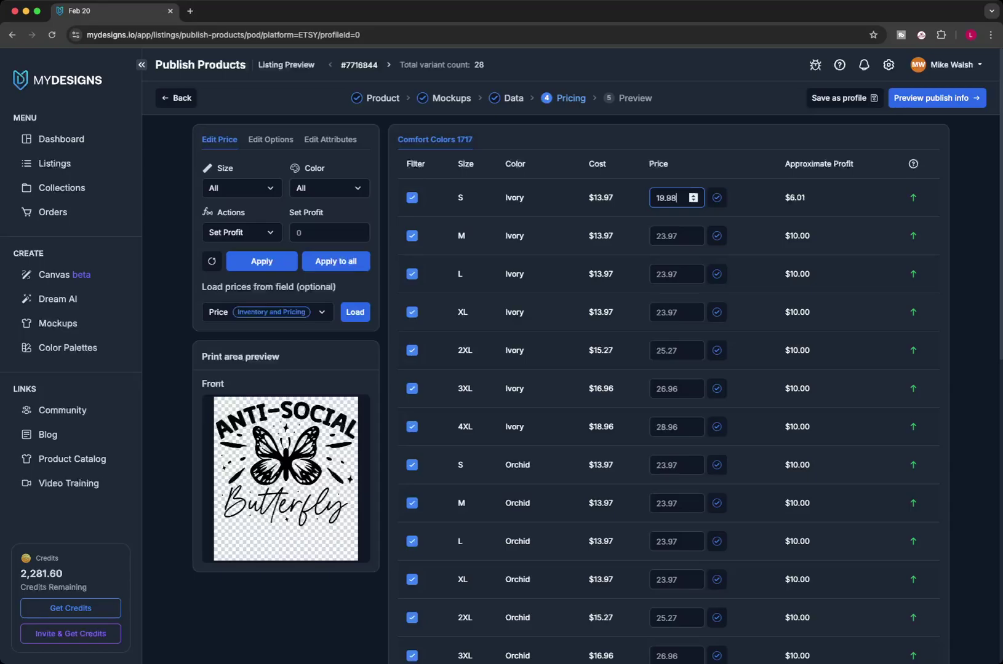
# Step: Reset the variant prices with the empty profit value, and apply a $10 profit to all listings again
pyautogui.click(262, 261)
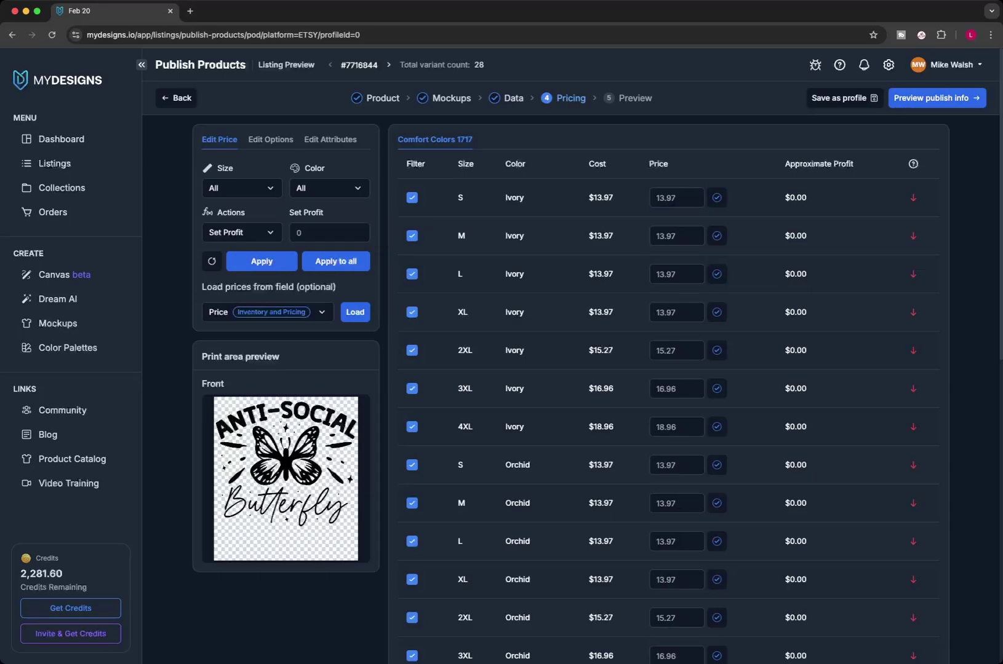
pyautogui.click(326, 232)
pyautogui.write('10')
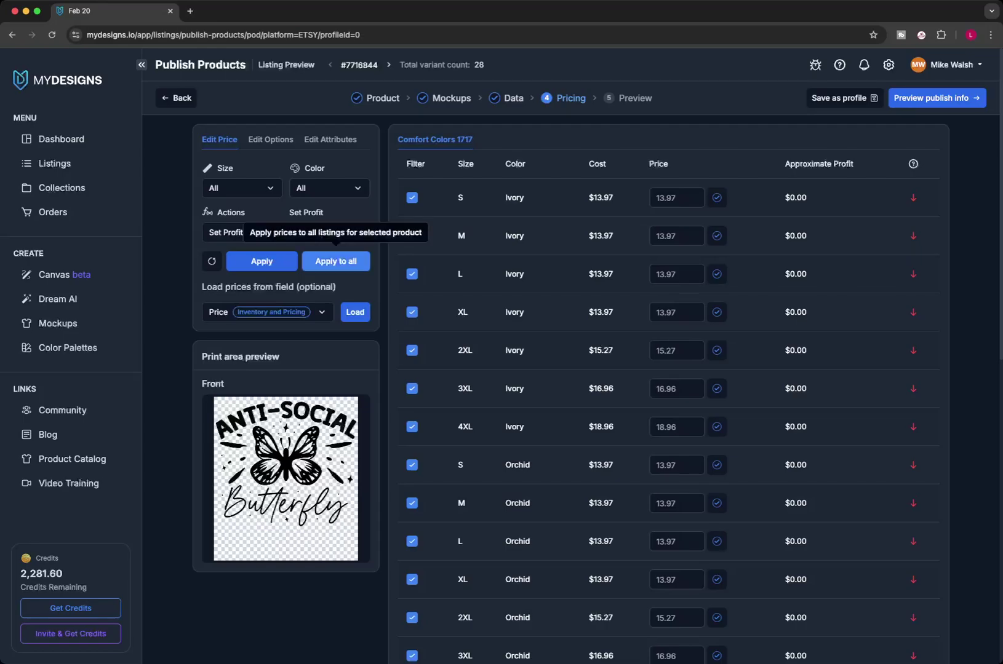
pyautogui.click(335, 261)
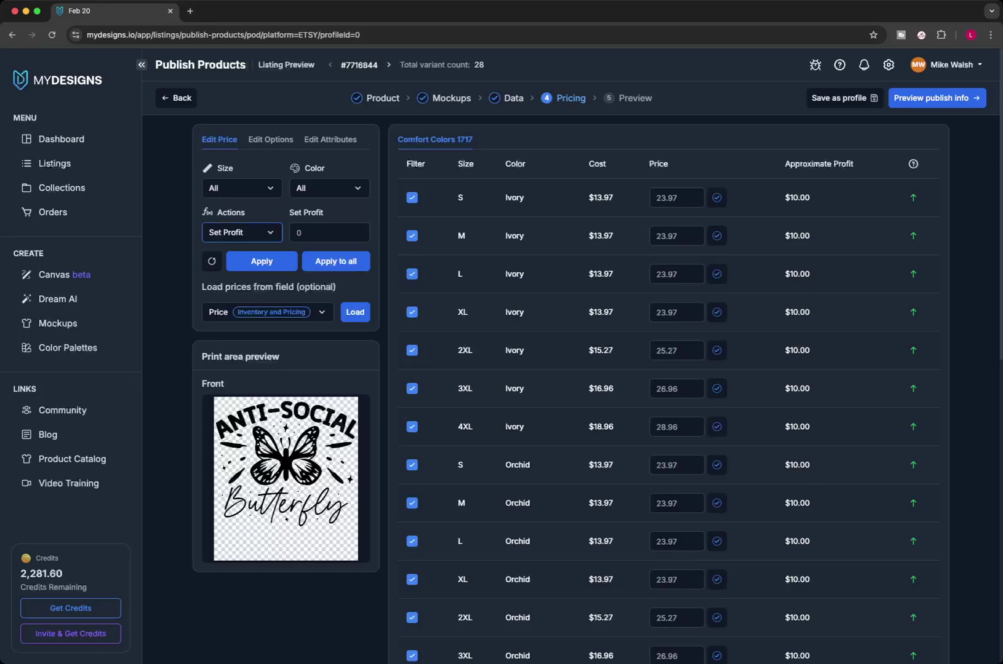
# Step: Increase the prices of all sizes and colors by 20% across all listings
pyautogui.click(242, 233)
pyautogui.press('Up')
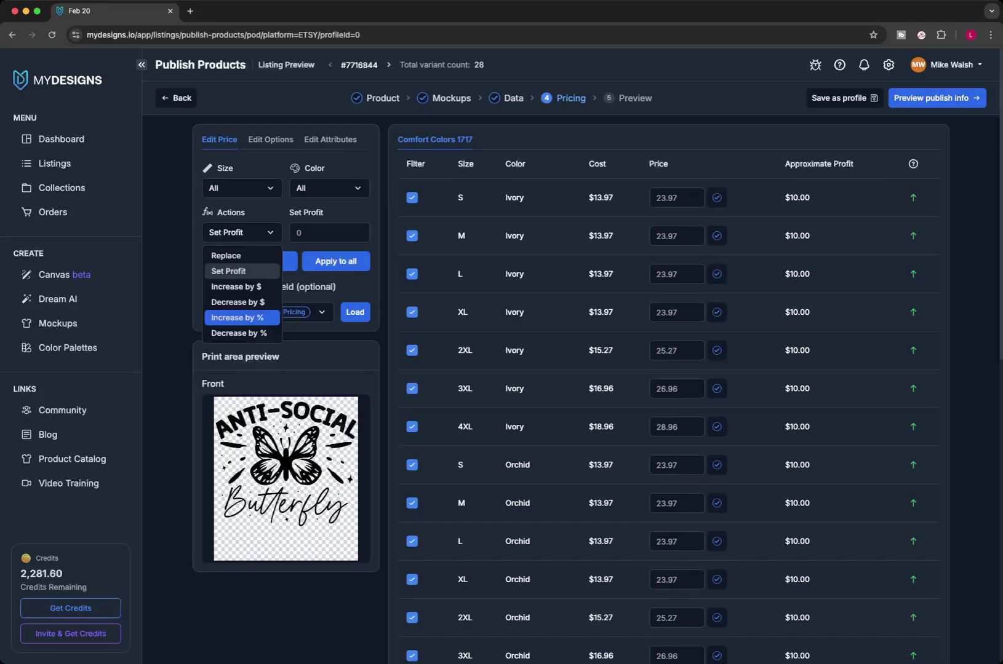
pyautogui.press('Return')
pyautogui.press('Tab')
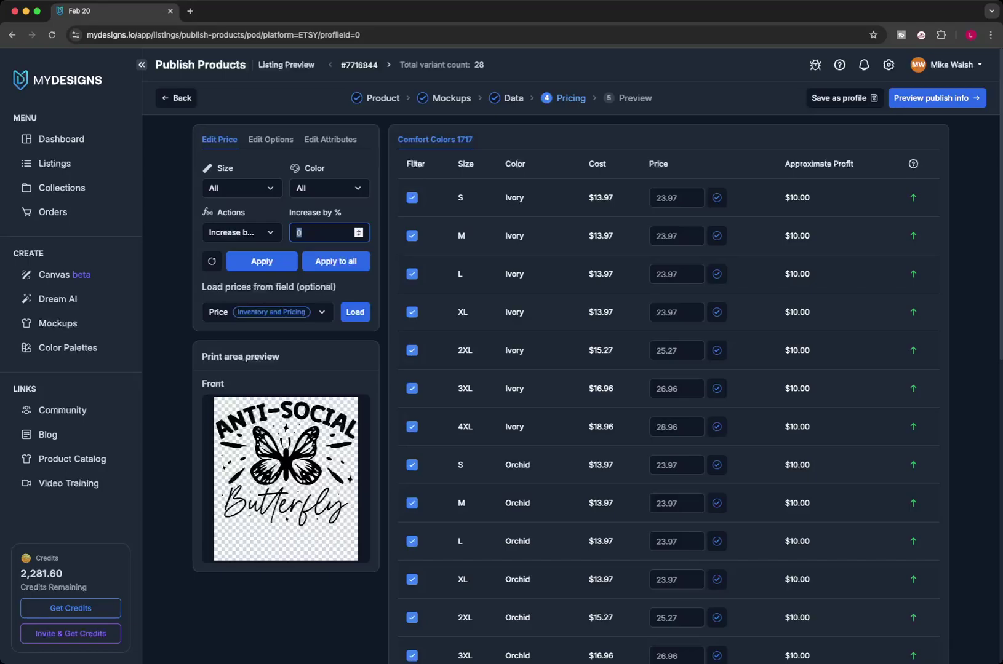
pyautogui.write('20')
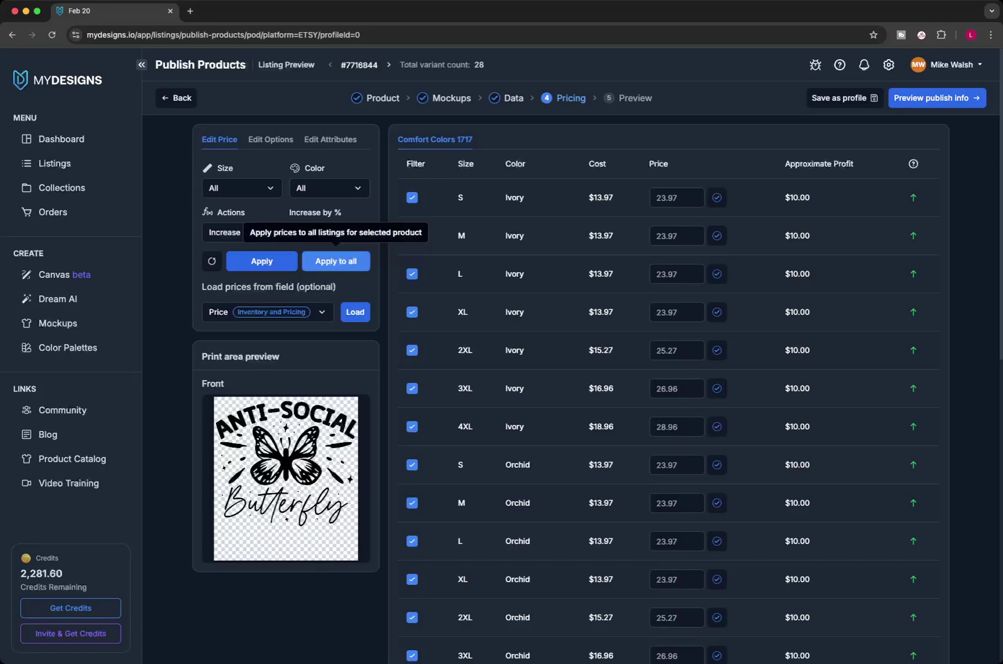
pyautogui.click(335, 260)
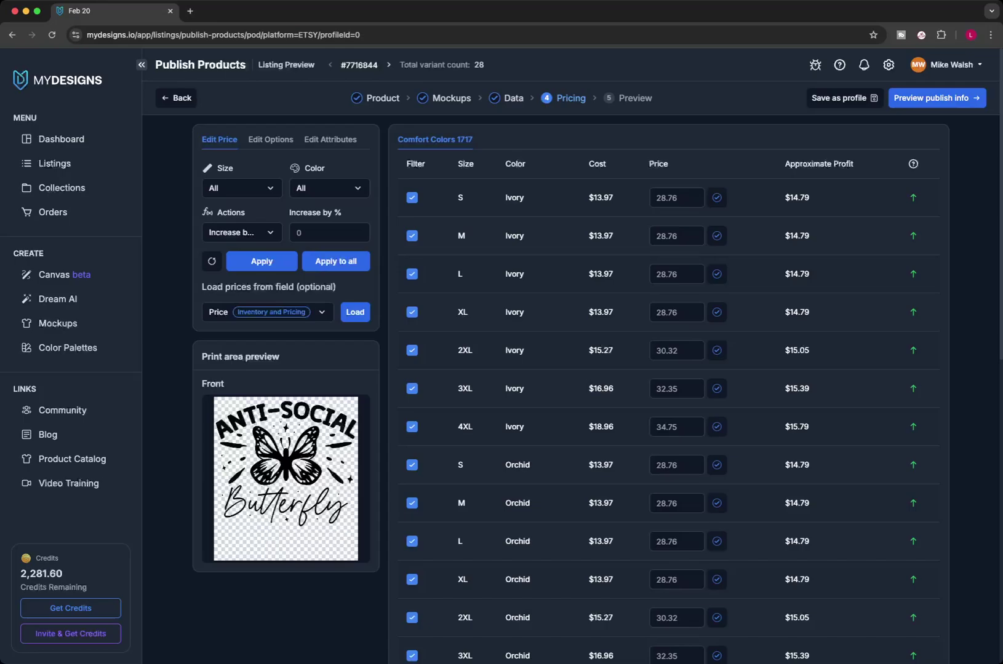
pyautogui.click(242, 189)
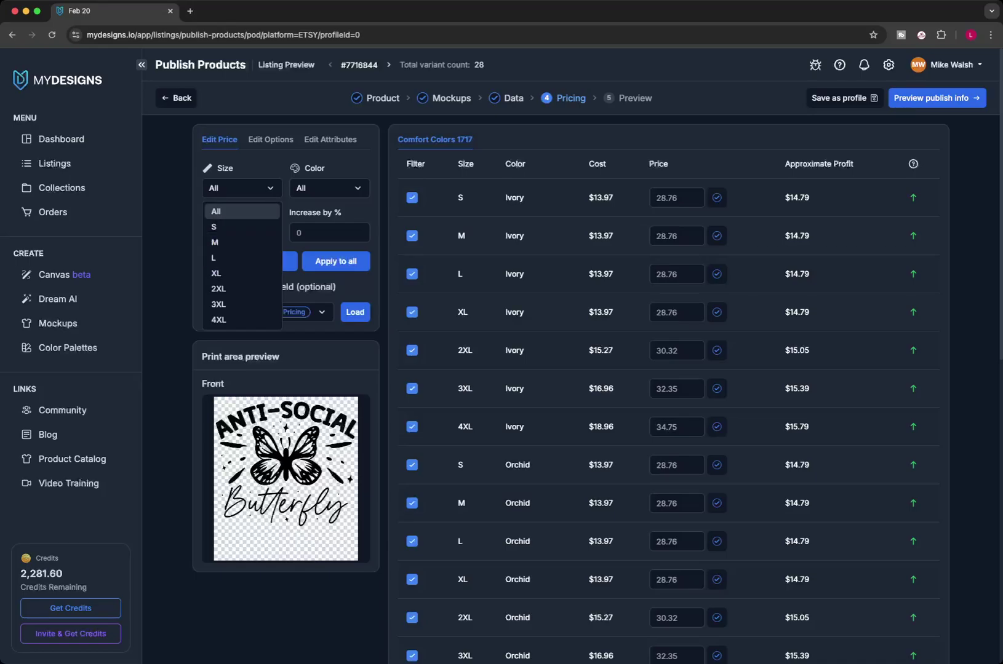
pyautogui.click(242, 188)
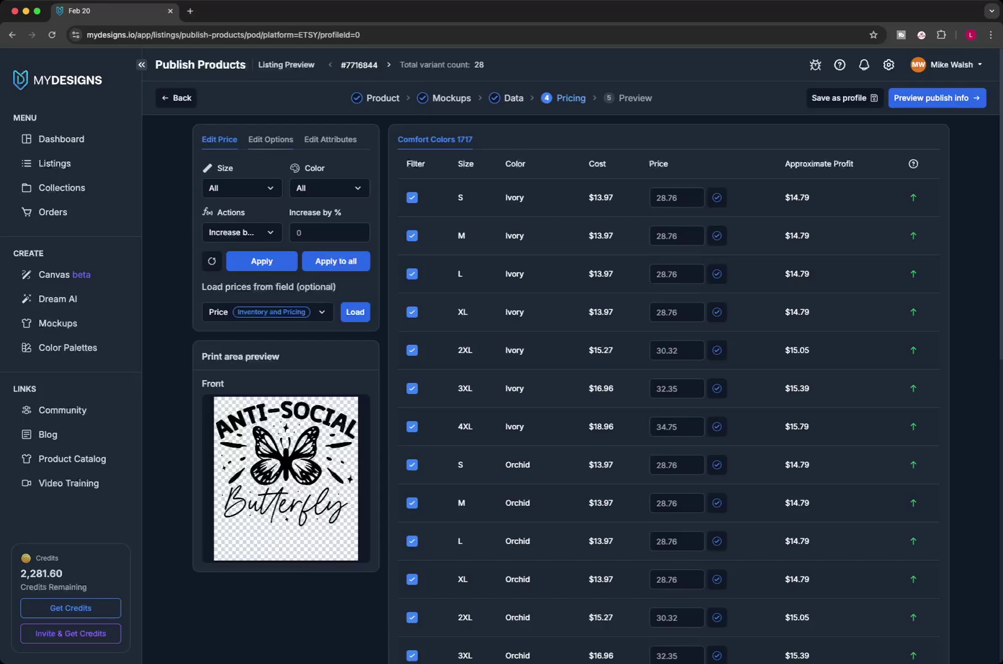
# Step: Add the prefix "Unisex" to the size option and check the size names through the variant list
pyautogui.click(270, 139)
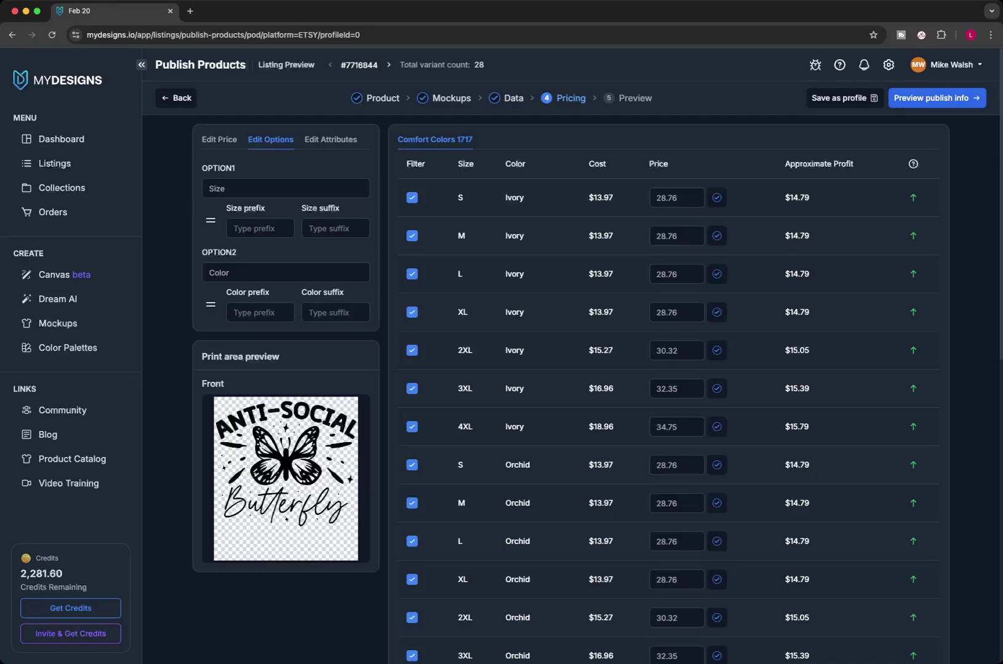
pyautogui.click(259, 228)
pyautogui.write('Unisex')
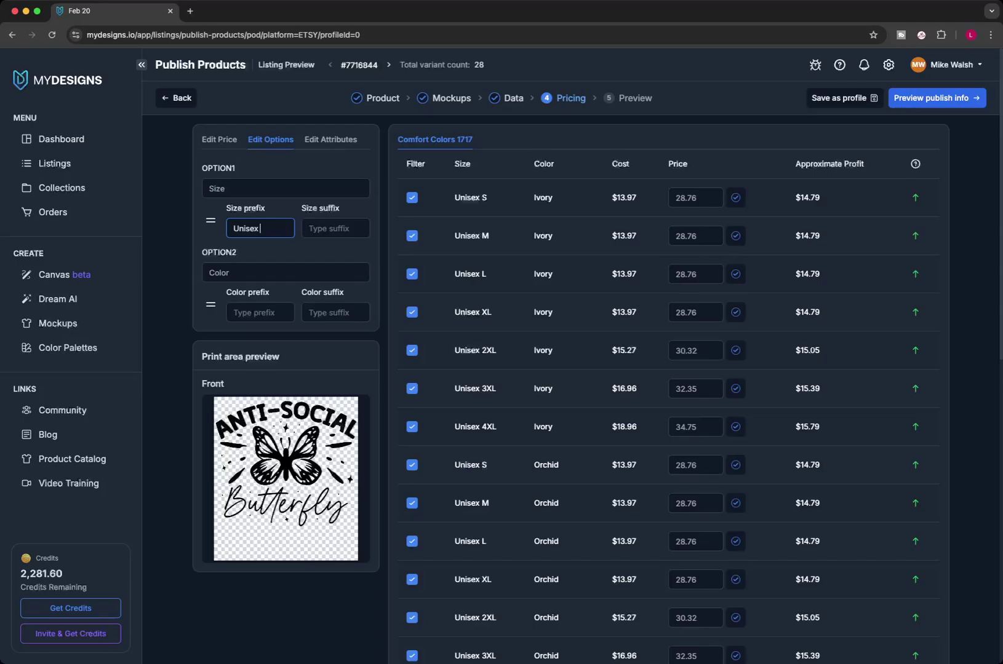
pyautogui.scroll(-6, 572, 357)
pyautogui.scroll(5, 572, 357)
pyautogui.scroll(1, 572, 357)
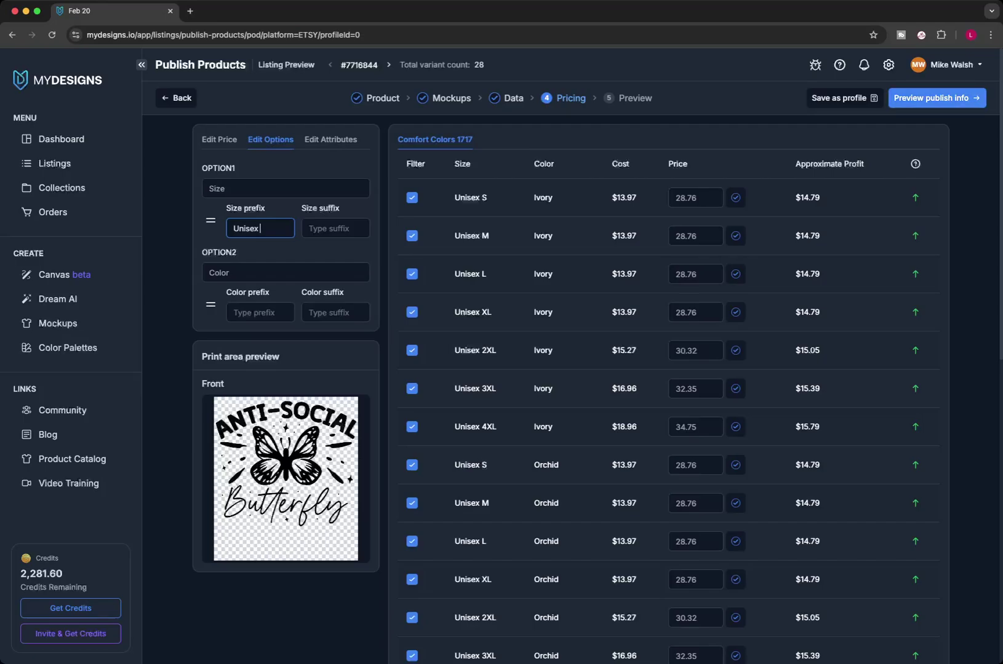
# Step: Look at the publish preview, return to pricing, and view the save publish profile dialog without saving
pyautogui.click(937, 98)
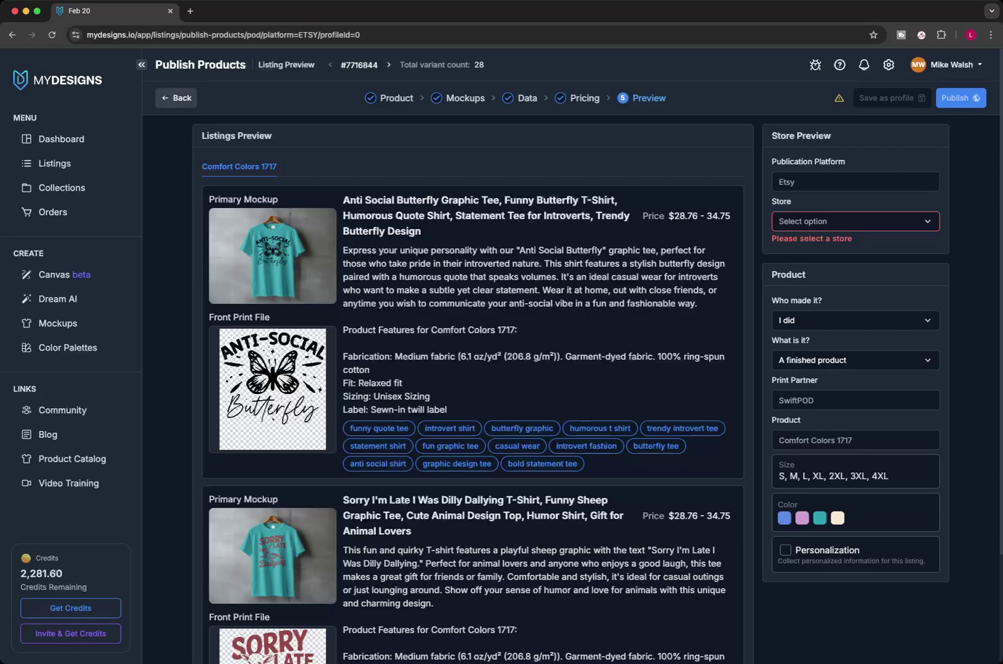
pyautogui.click(176, 97)
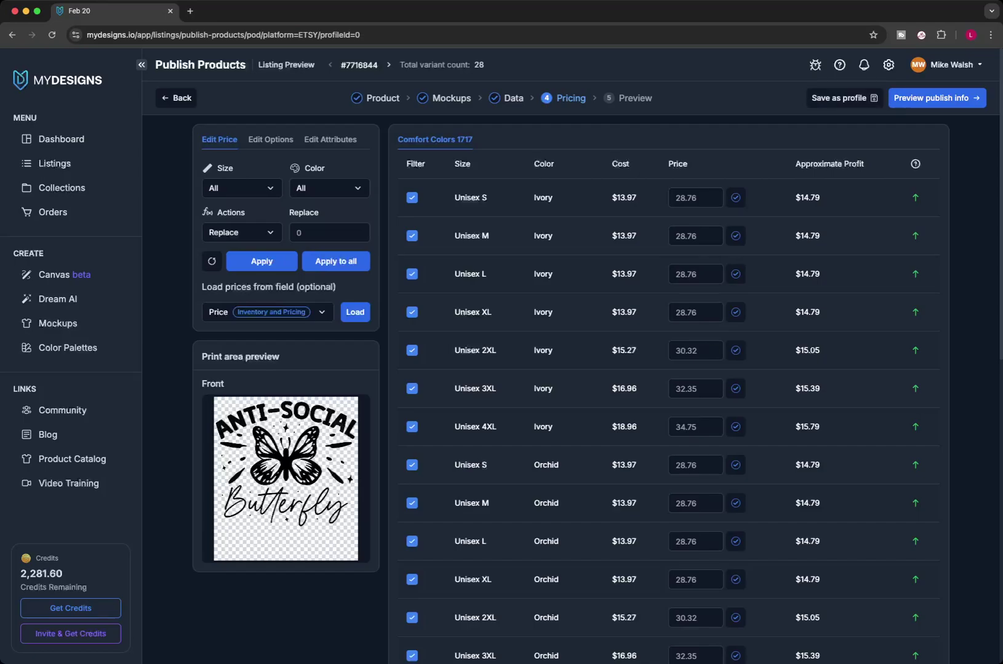
pyautogui.click(844, 98)
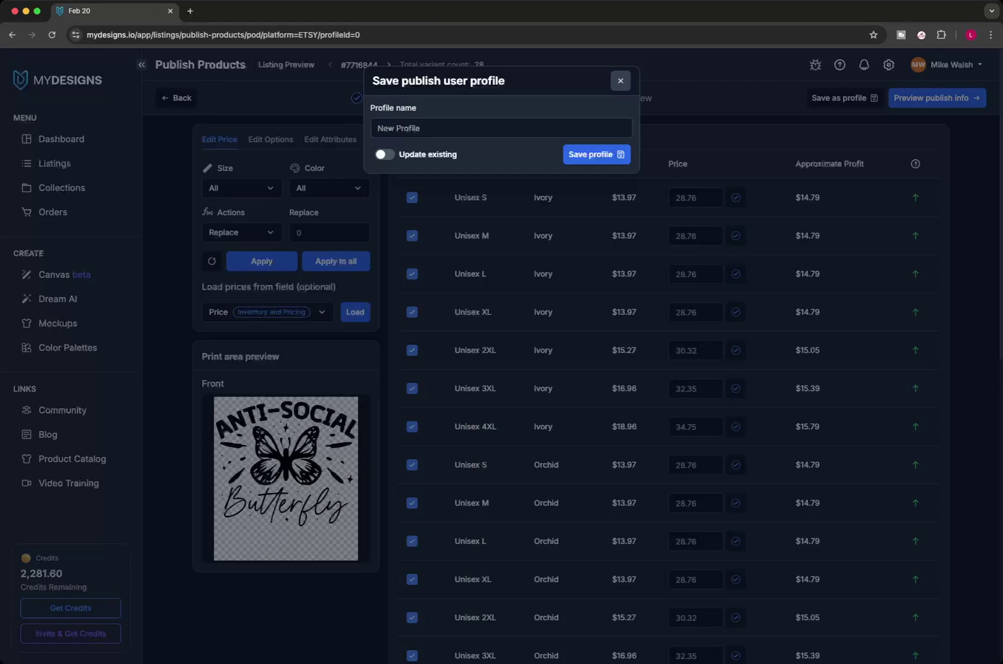
pyautogui.click(620, 81)
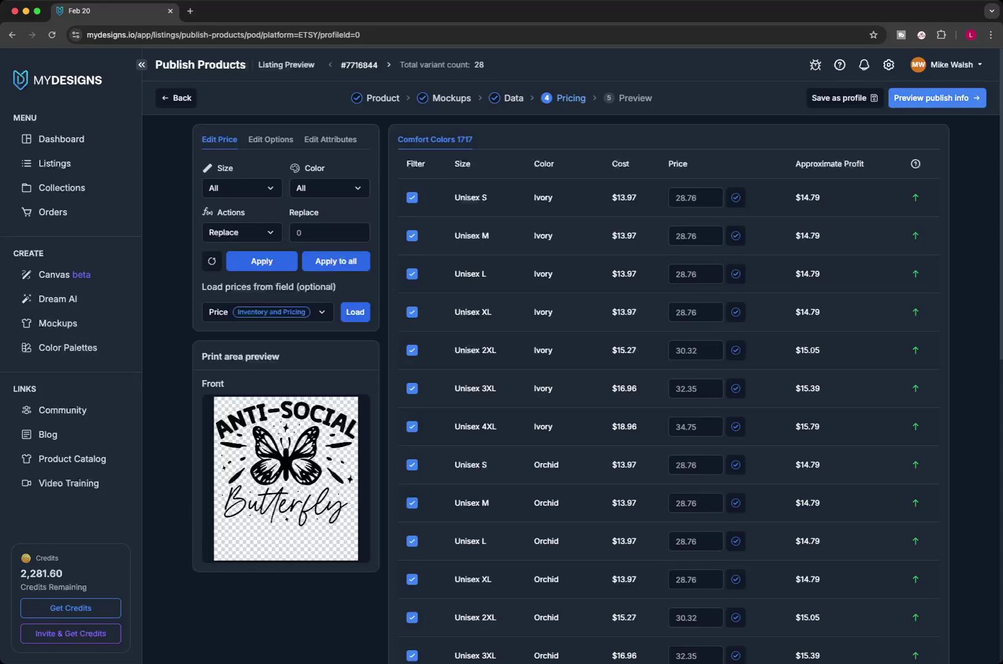
# Step: Proceed to the publish preview and review the shirt listings with their product details
pyautogui.click(936, 98)
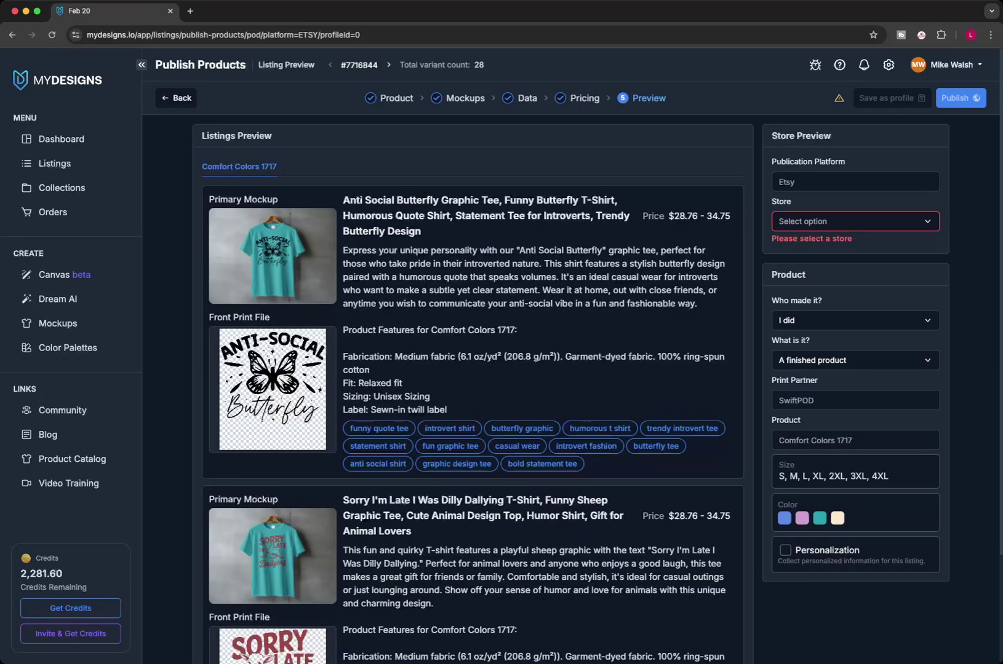
pyautogui.scroll(-3, 473, 369)
pyautogui.scroll(3, 473, 369)
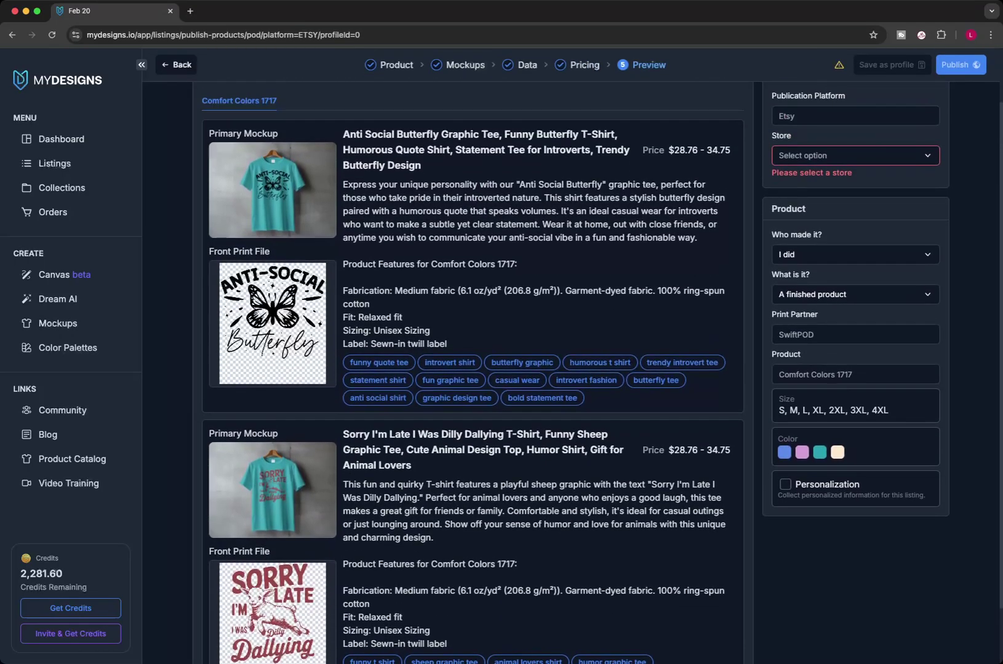